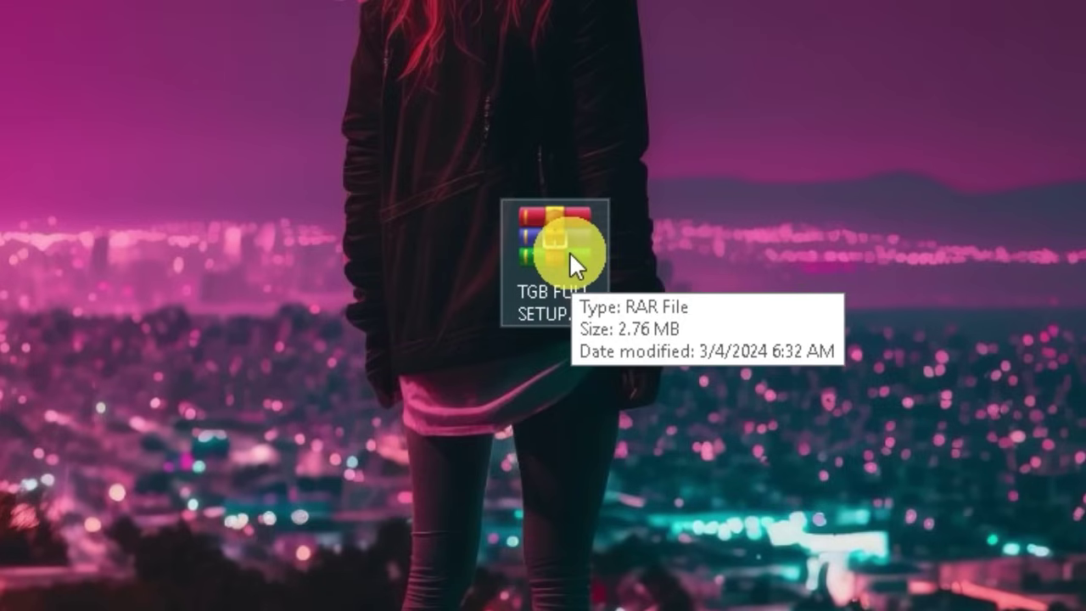
- Extract TGB FULL SETUP.rar onto the desktop and move the extracted 64.exe and 32.exe beside the archive
right_click(568, 244)
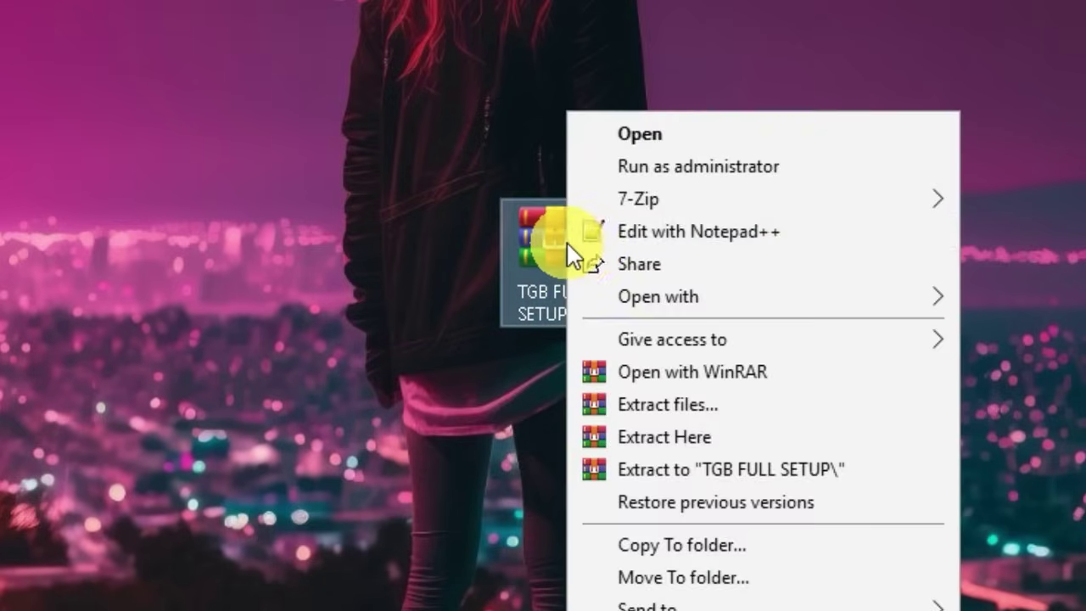
left_click(676, 437)
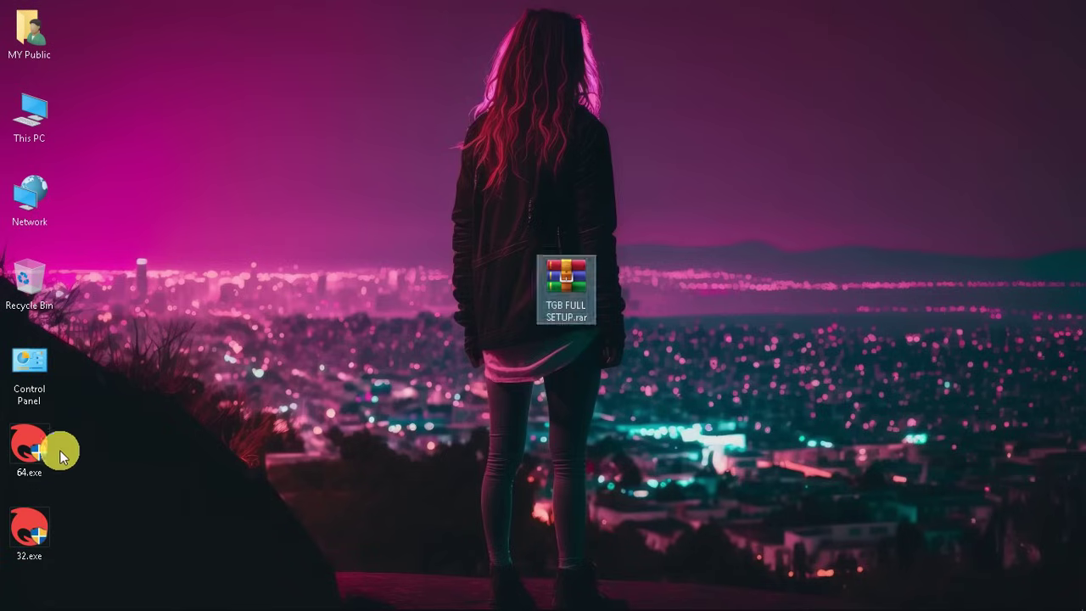
left_click(34, 454)
left_click_drag(34, 550, 623, 364)
left_click(684, 322)
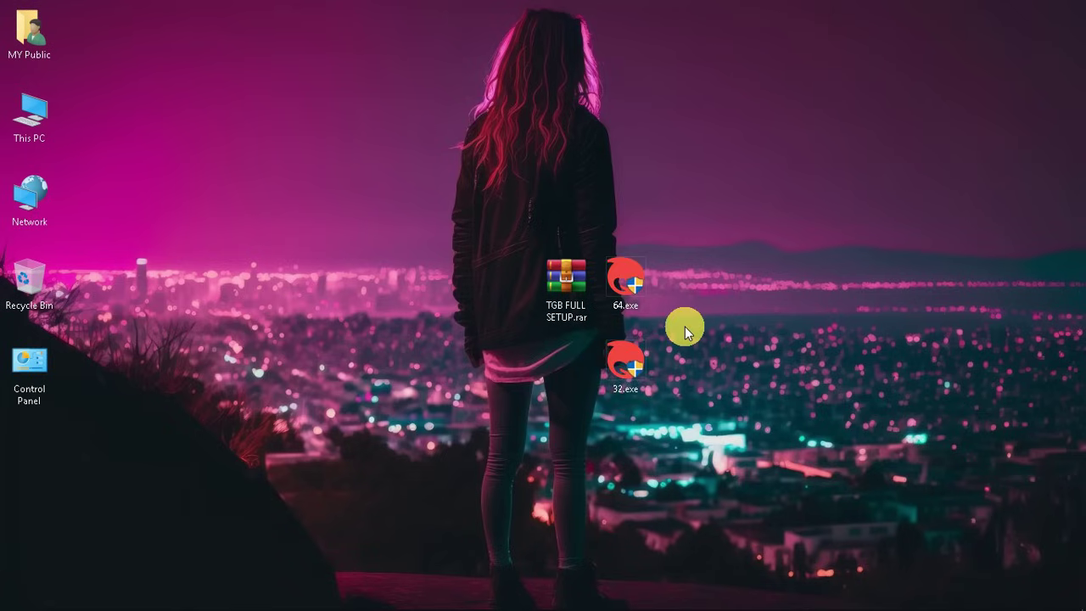
- Run the 32.exe installer and show its installation options with the install location
left_click(622, 384)
left_click(628, 284)
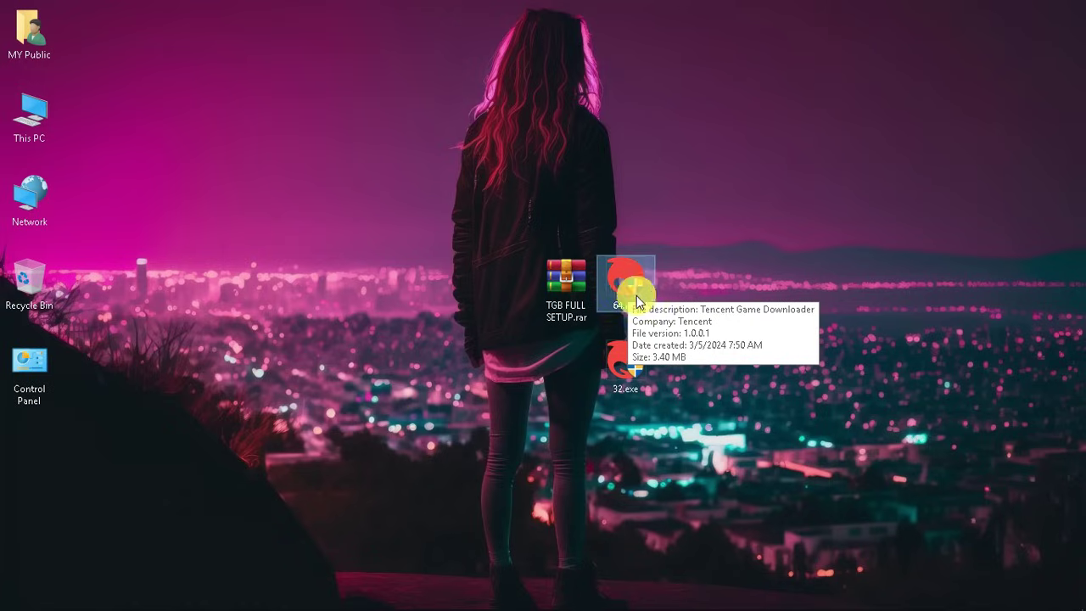
left_click(632, 369)
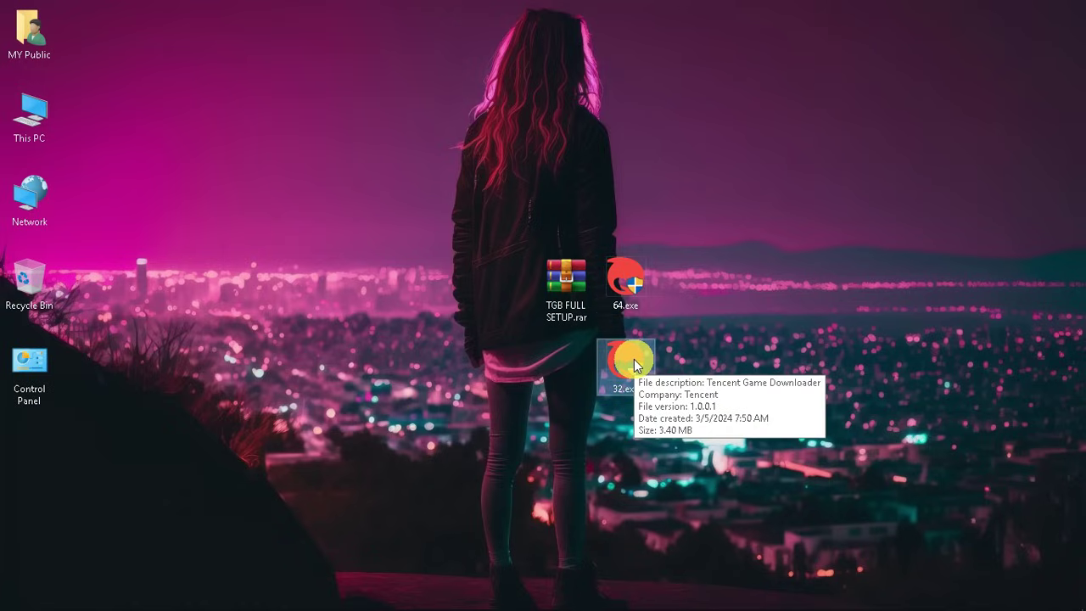
double_click(635, 365)
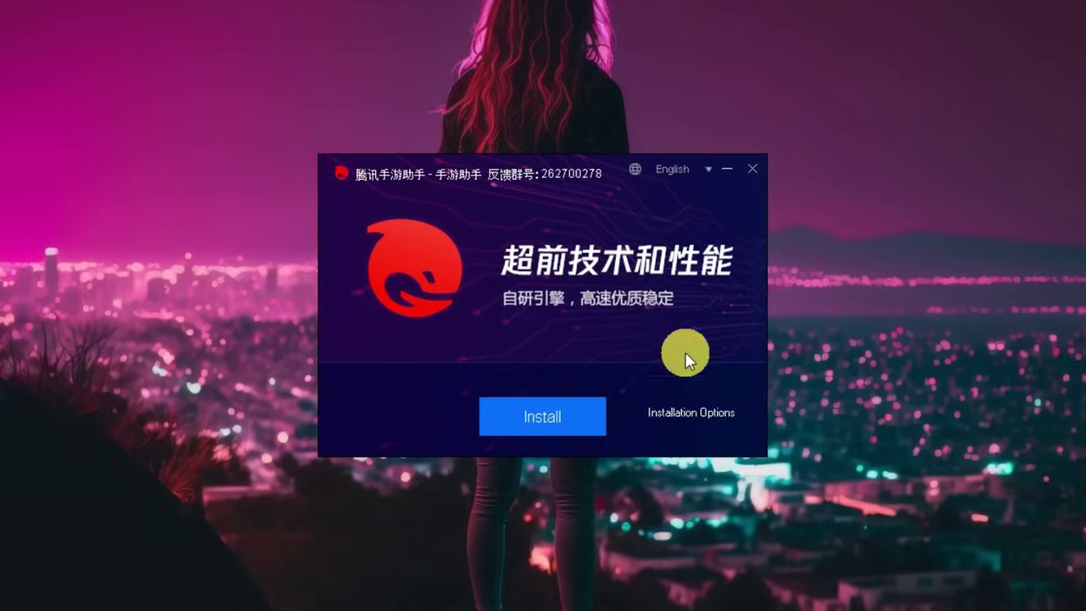
left_click(692, 412)
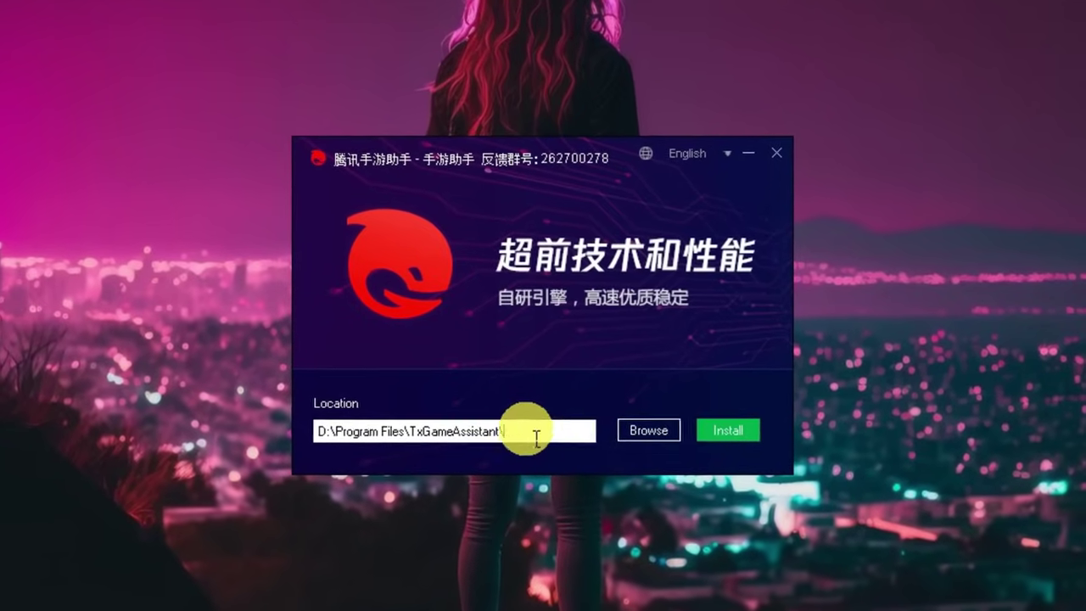
left_click_drag(537, 437, 316, 433)
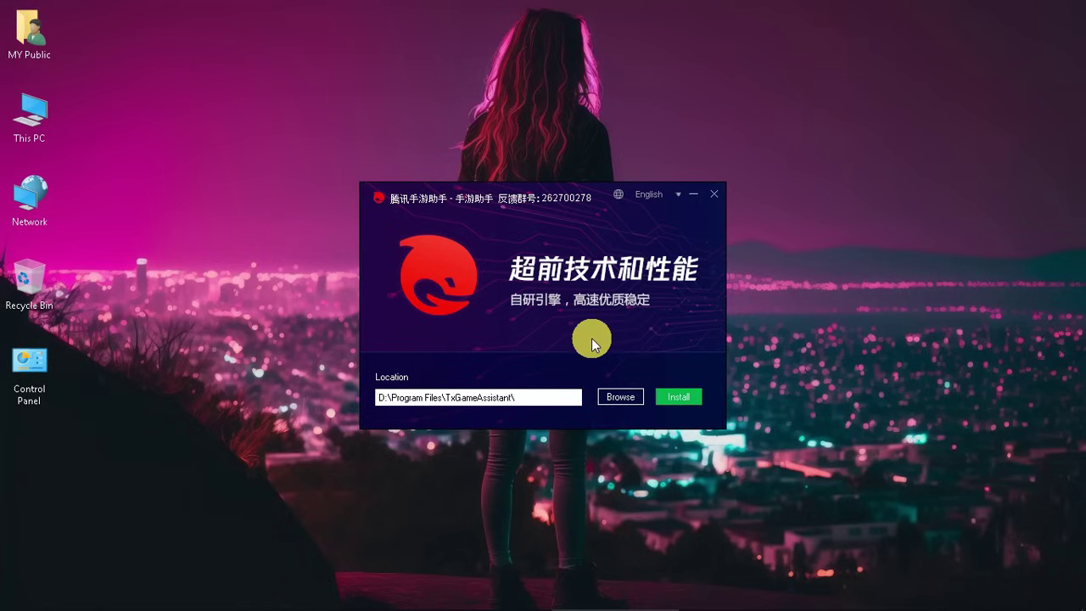
- Set Cloudflare WARP to 1.1.1.1 with WARP mode and turn its connection on
left_click(916, 599)
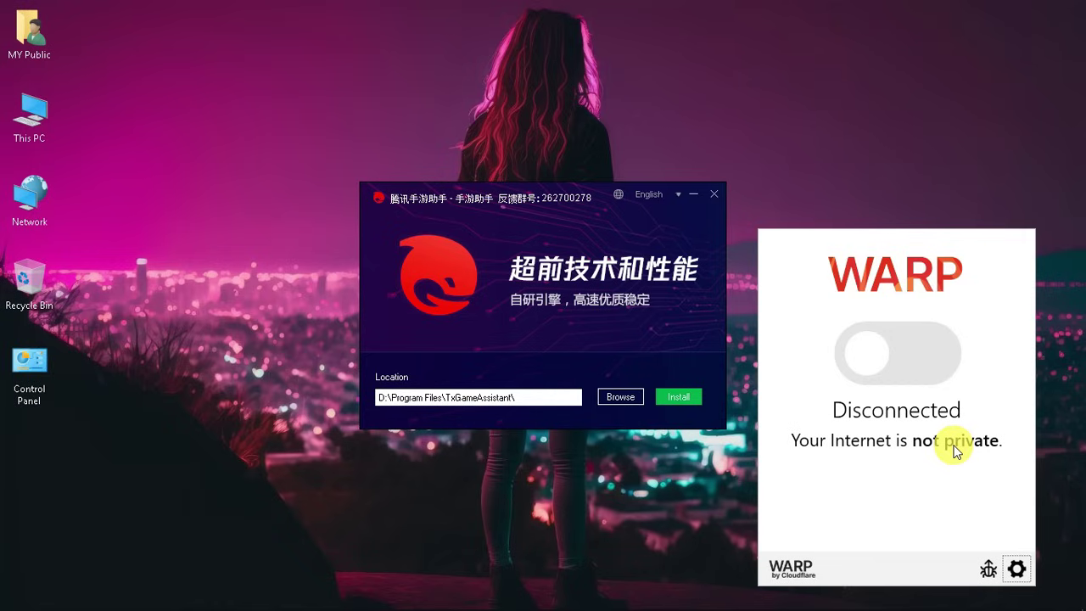
left_click(1018, 571)
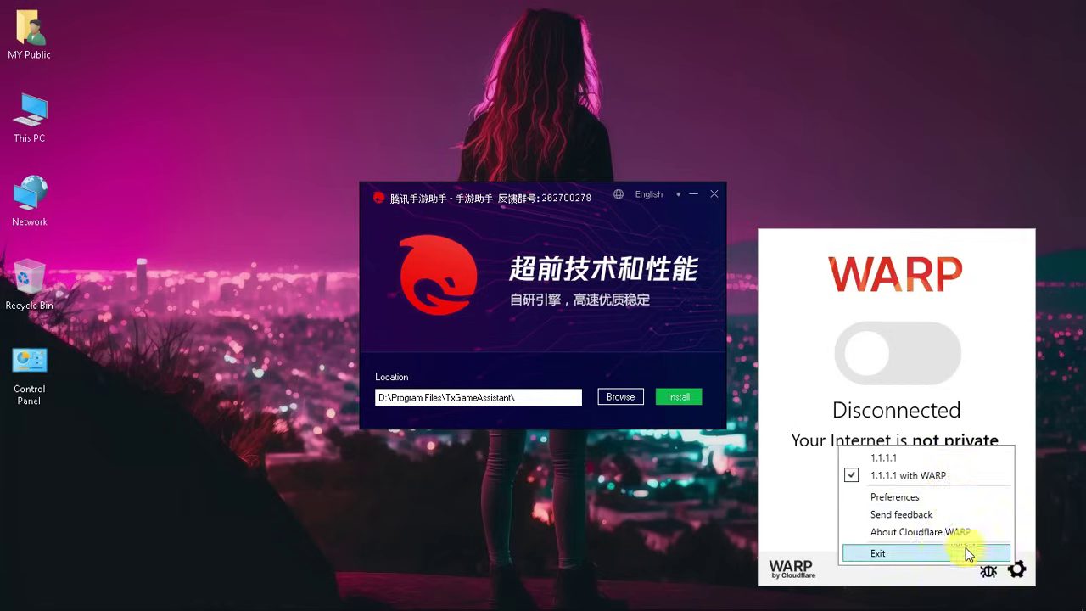
left_click(908, 483)
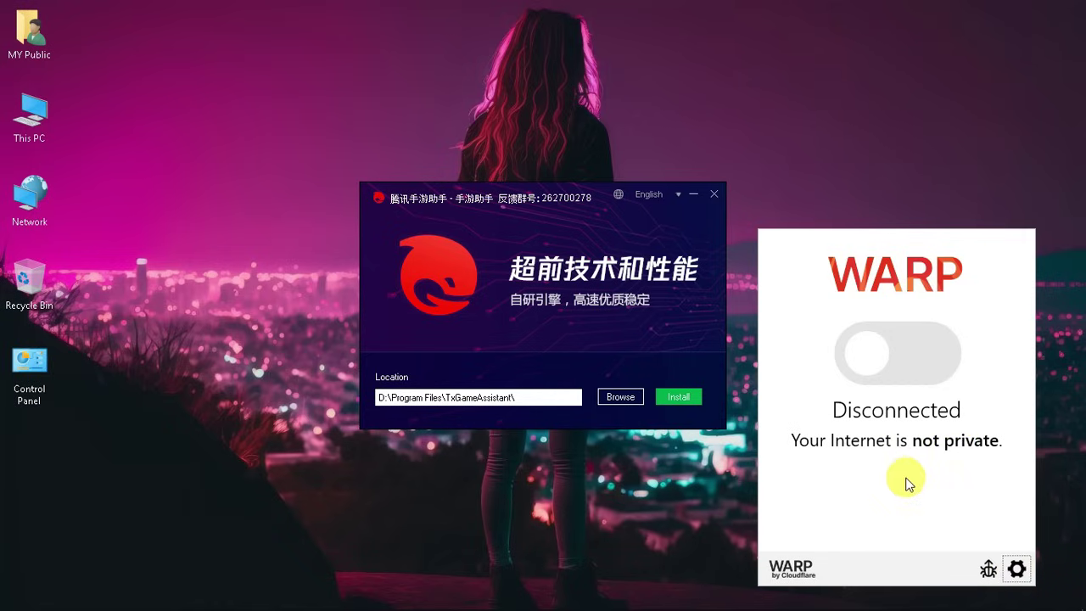
left_click(887, 377)
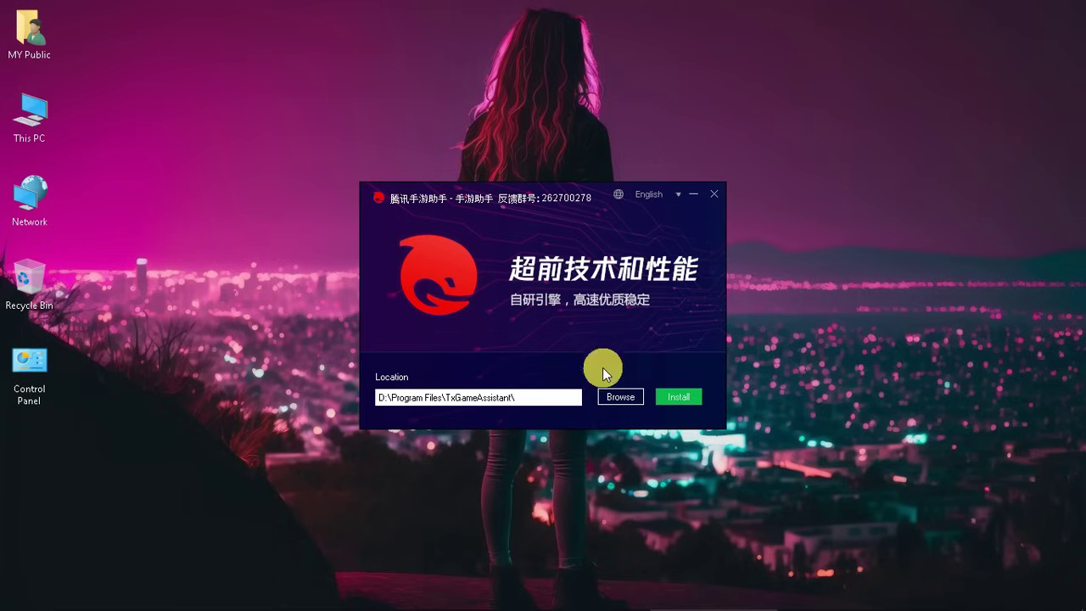
- Install the emulator to D:\Program Files\TxGameAssistant\ and start it
left_click(672, 397)
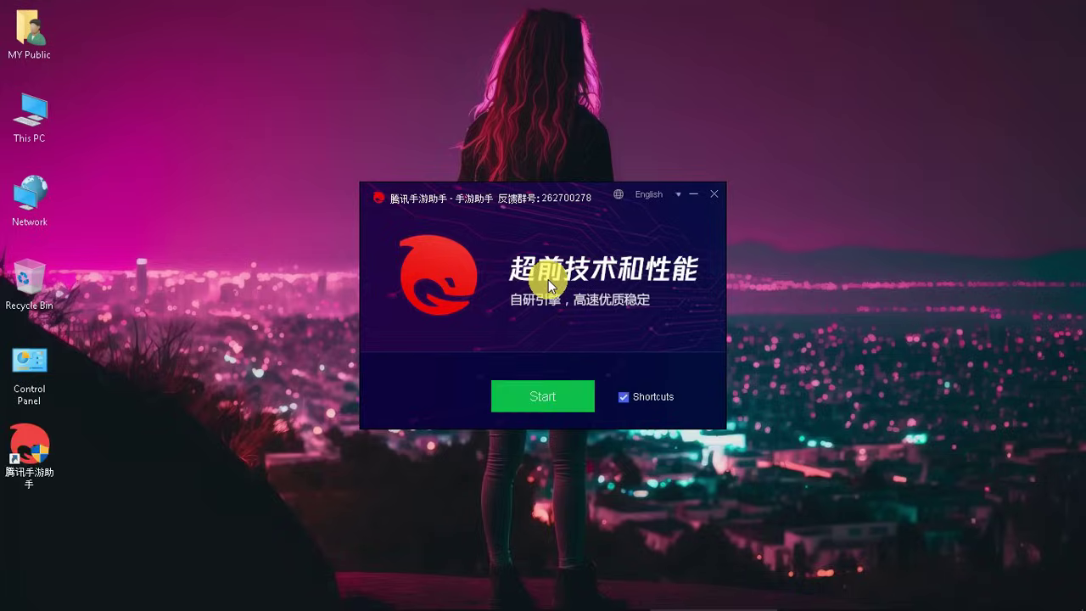
left_click(550, 397)
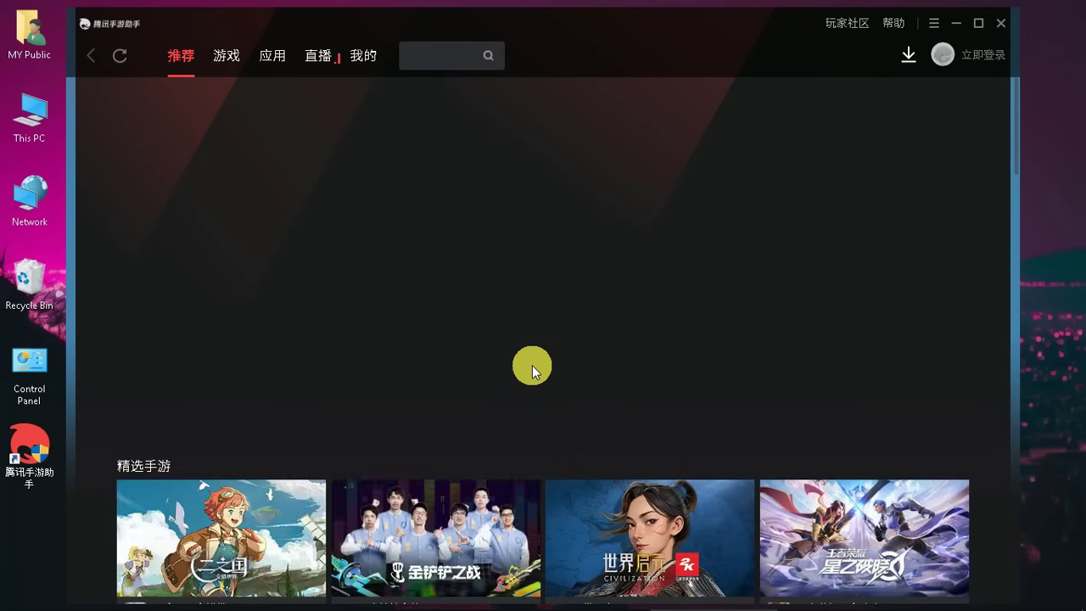
- Install 360浏览器 from the 热门应用榜 ranking in the games section and open the download manager
left_click(238, 61)
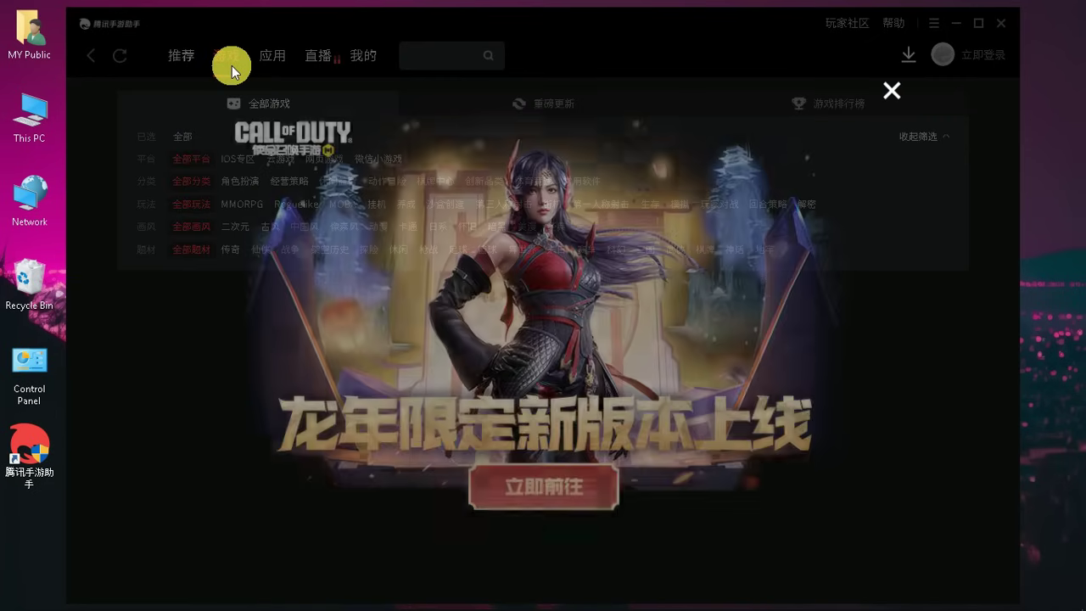
left_click(893, 91)
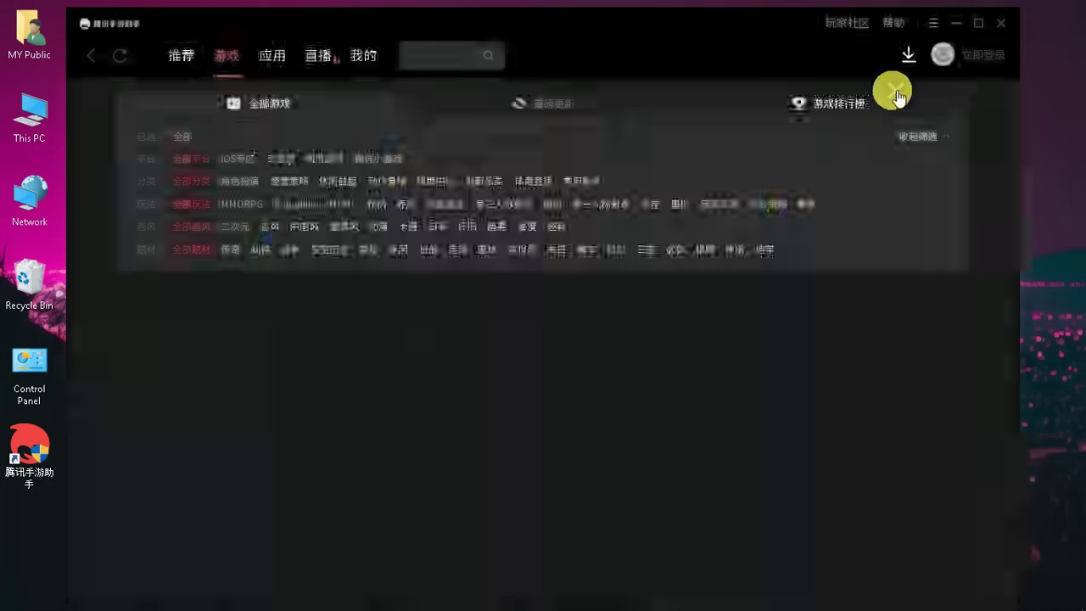
left_click(812, 101)
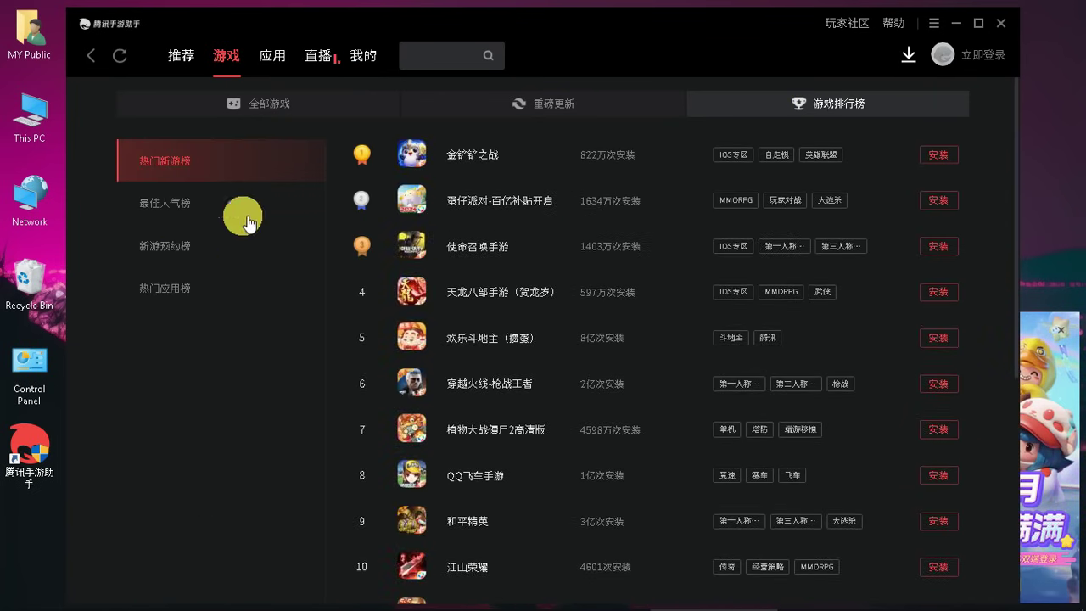
left_click(187, 291)
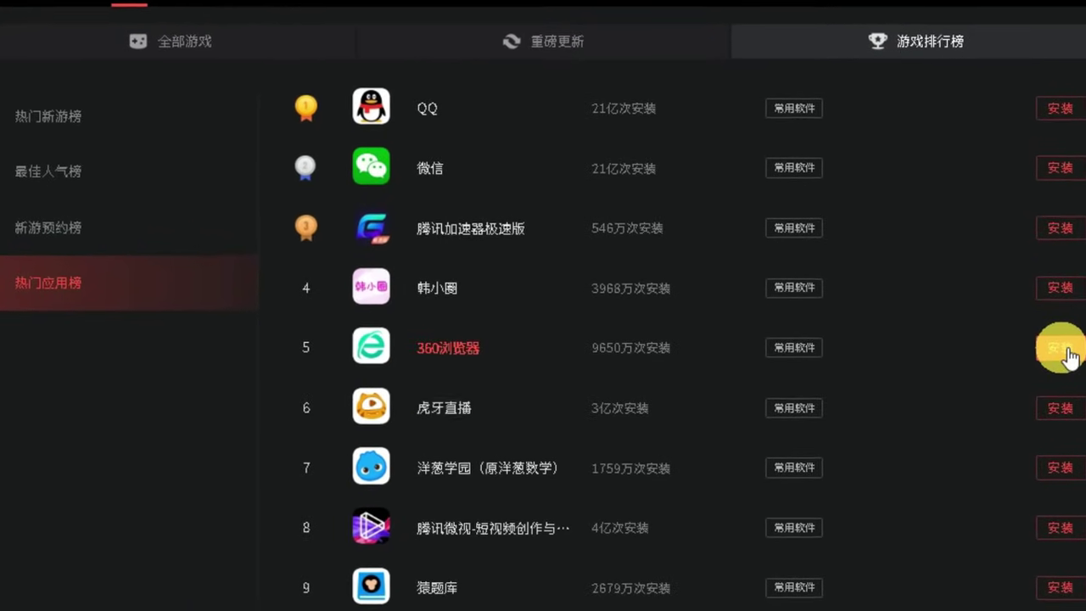
left_click(1021, 345)
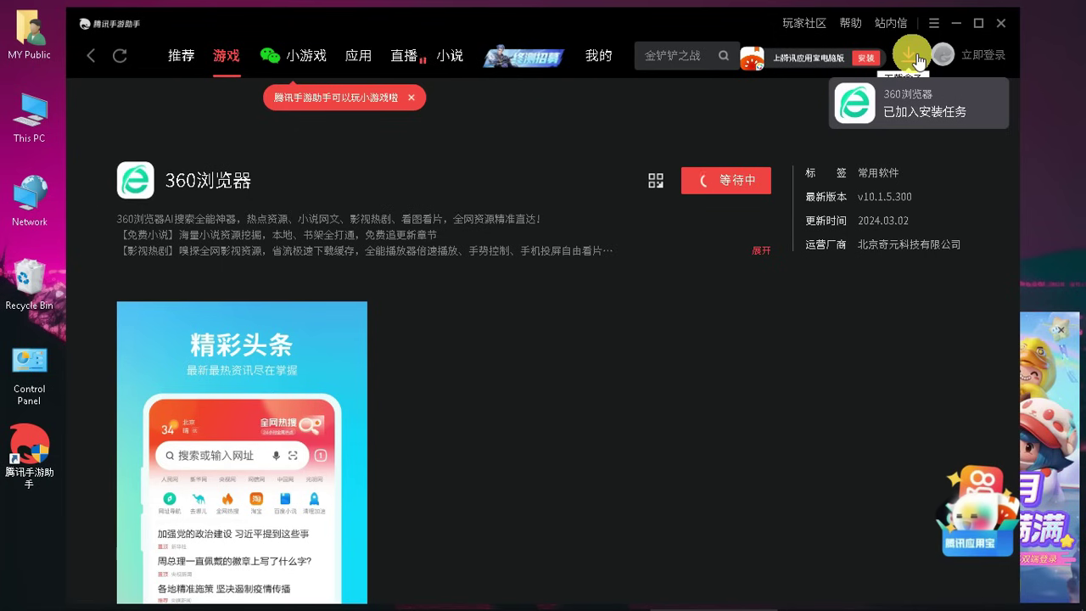
left_click(910, 55)
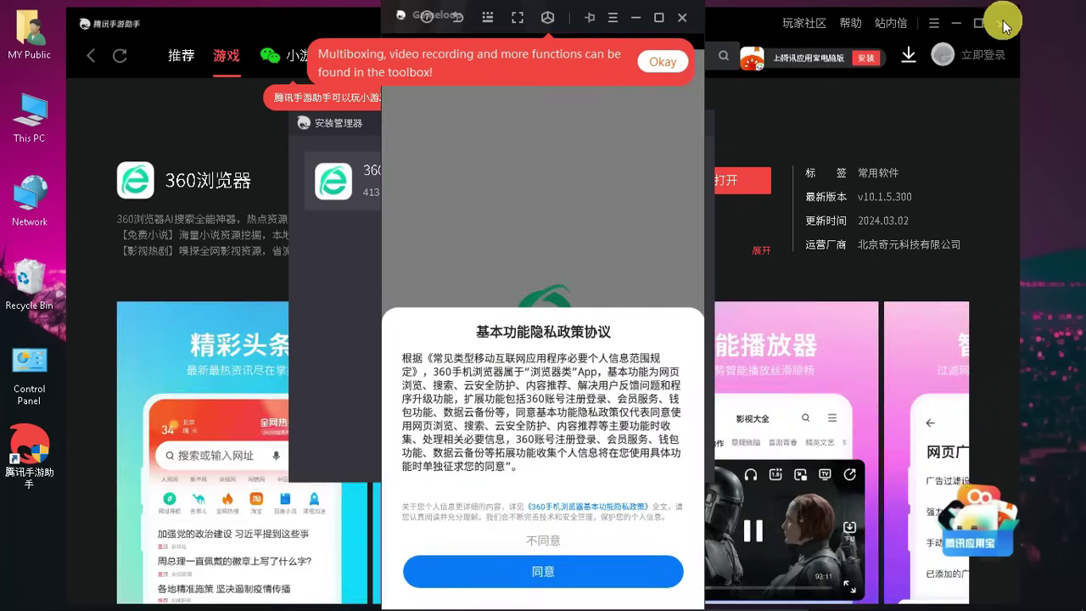
- Close the store window and leave 360浏览器 for the emulator's home screen, then open the Android settings
left_click(1004, 26)
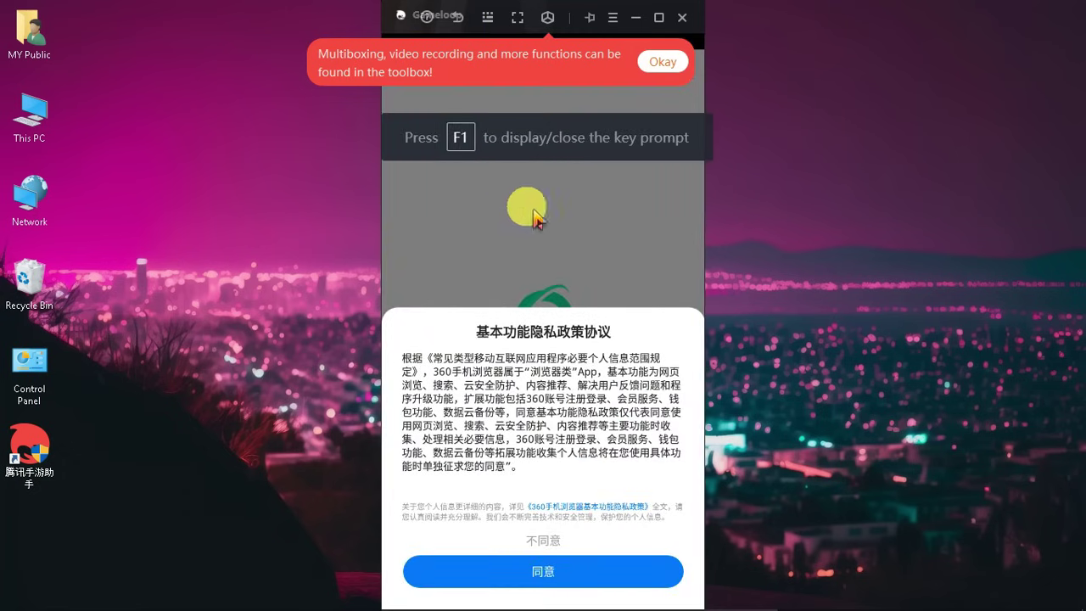
left_click(458, 17)
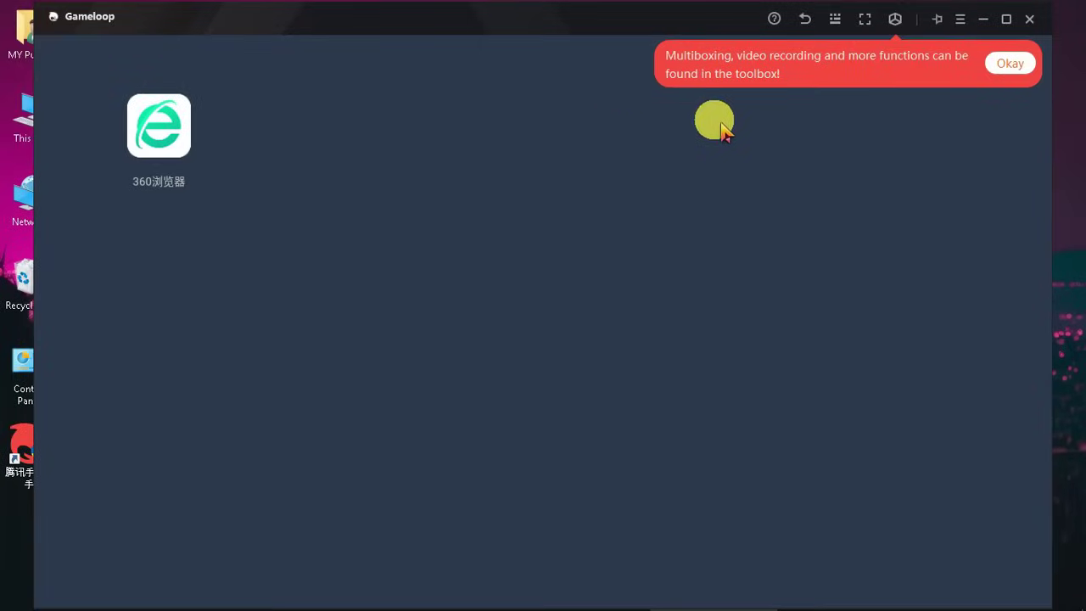
left_click_drag(606, 54, 711, 144)
left_click(1029, 68)
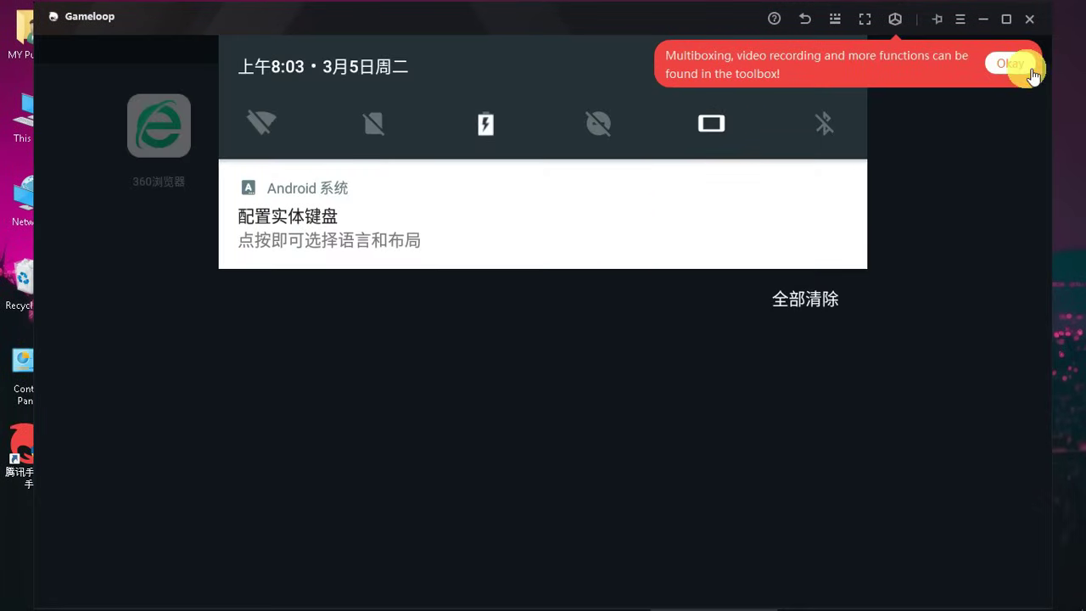
left_click(768, 66)
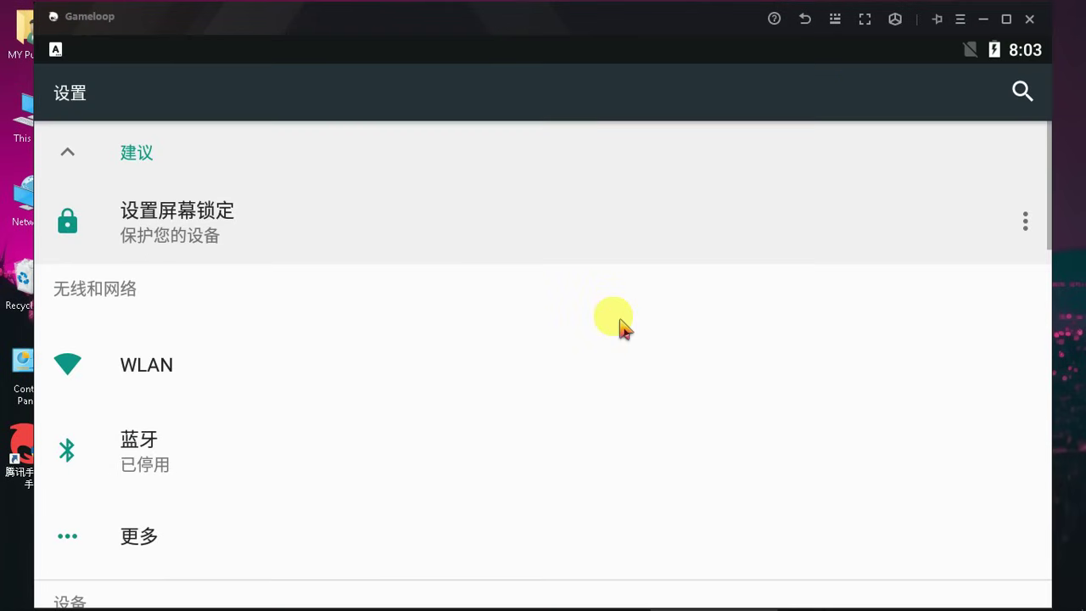
- Open the list of languages to add from the 语言和输入法 settings
scroll(518, 360, "down", 10)
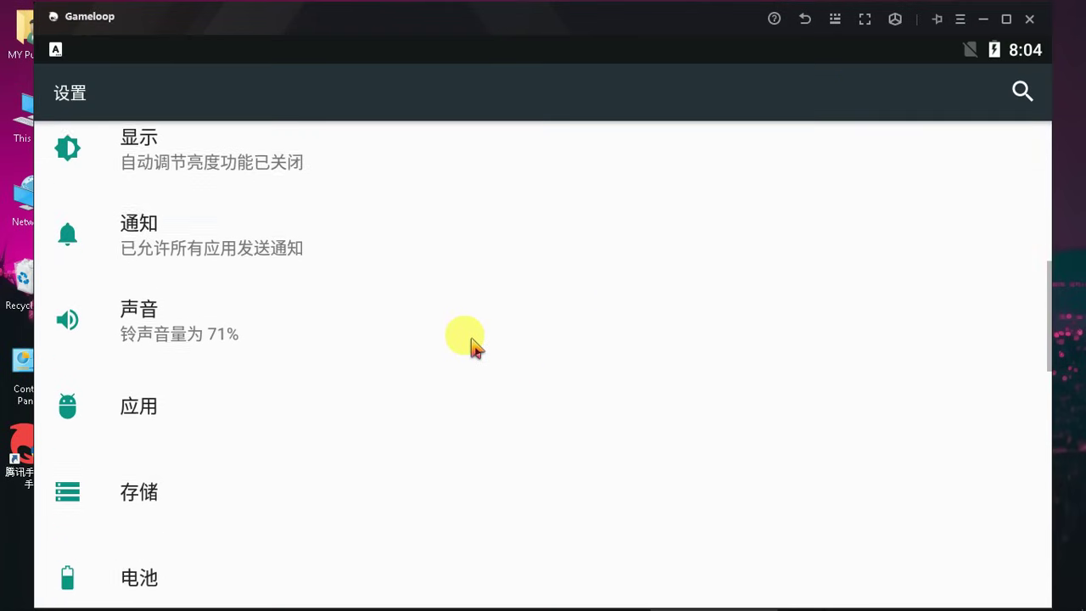
scroll(475, 346, "up", 2)
scroll(475, 347, "down", 6)
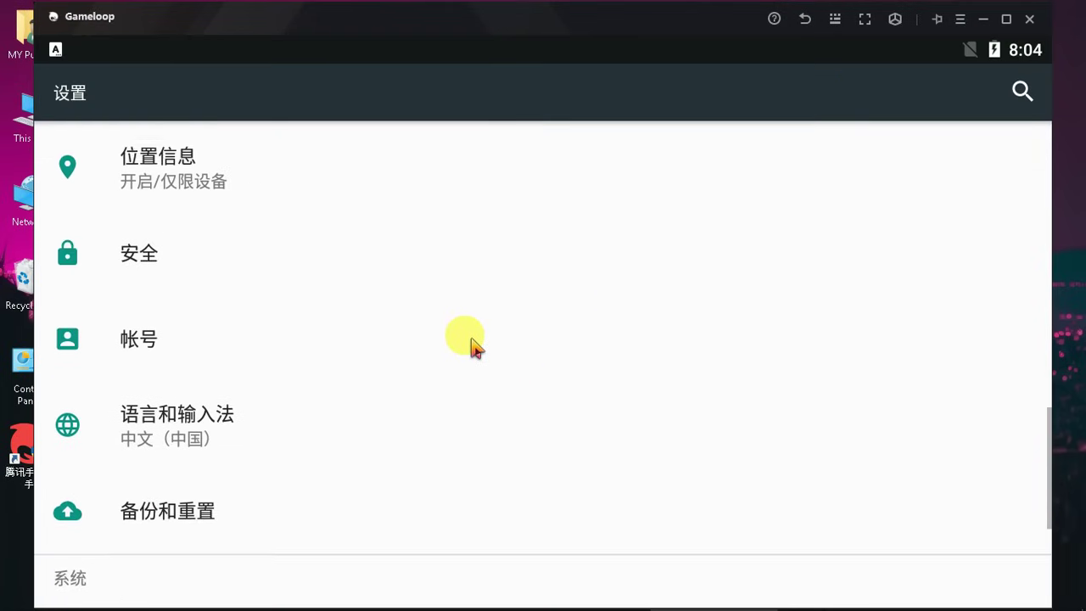
left_click(92, 417)
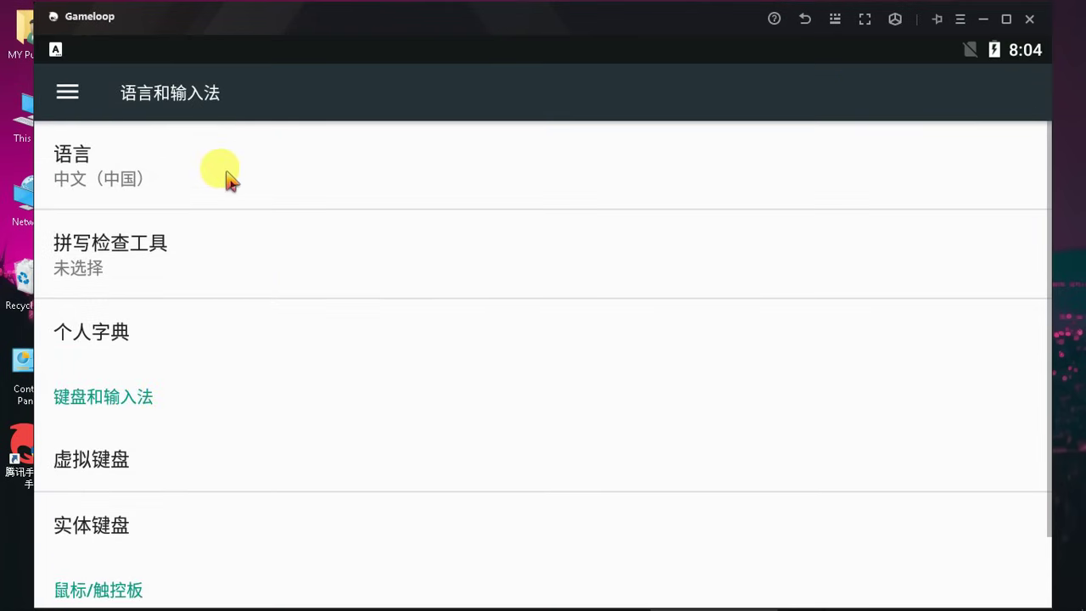
left_click(255, 184)
left_click(155, 316)
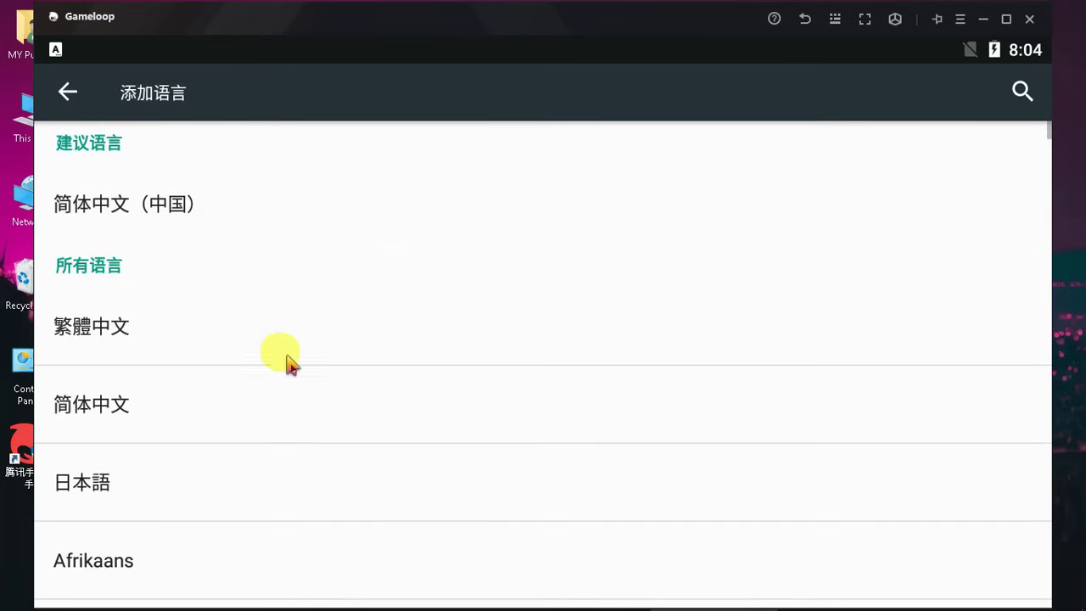
- Add English (United States), rank it above 中文（中国） as the system language, and return to the main settings
scroll(501, 395, "down", 8)
scroll(543, 424, "down", 10)
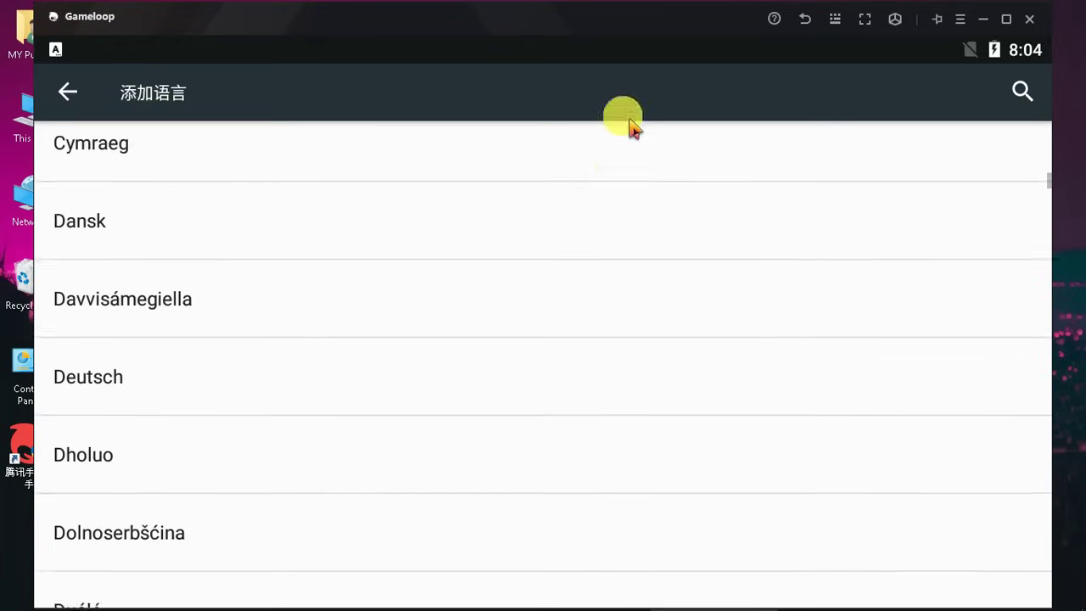
left_click(198, 475)
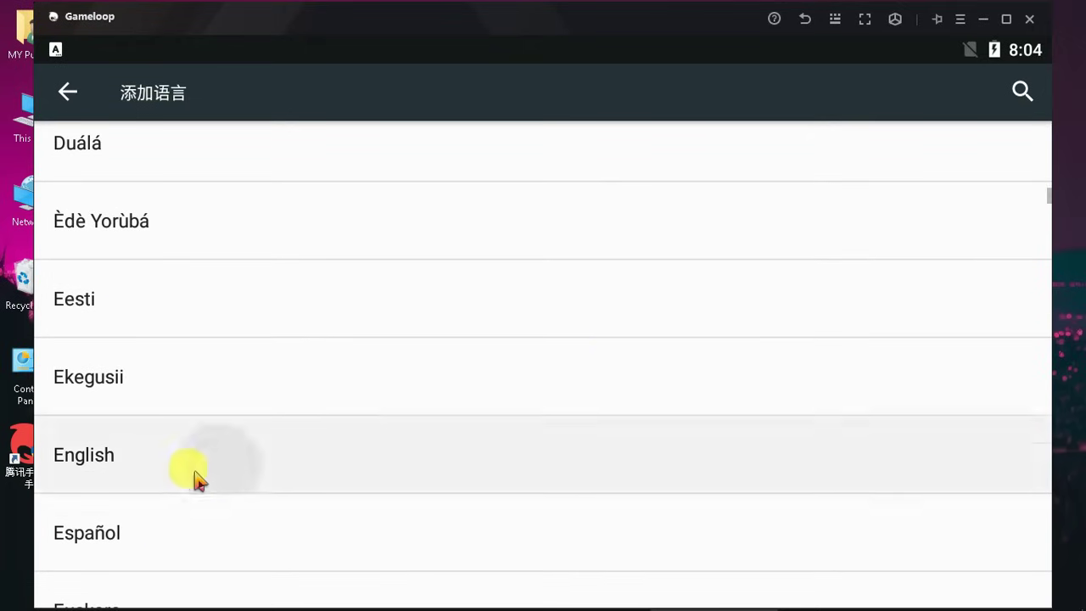
left_click(180, 223)
left_click_drag(1012, 268, 1028, 138)
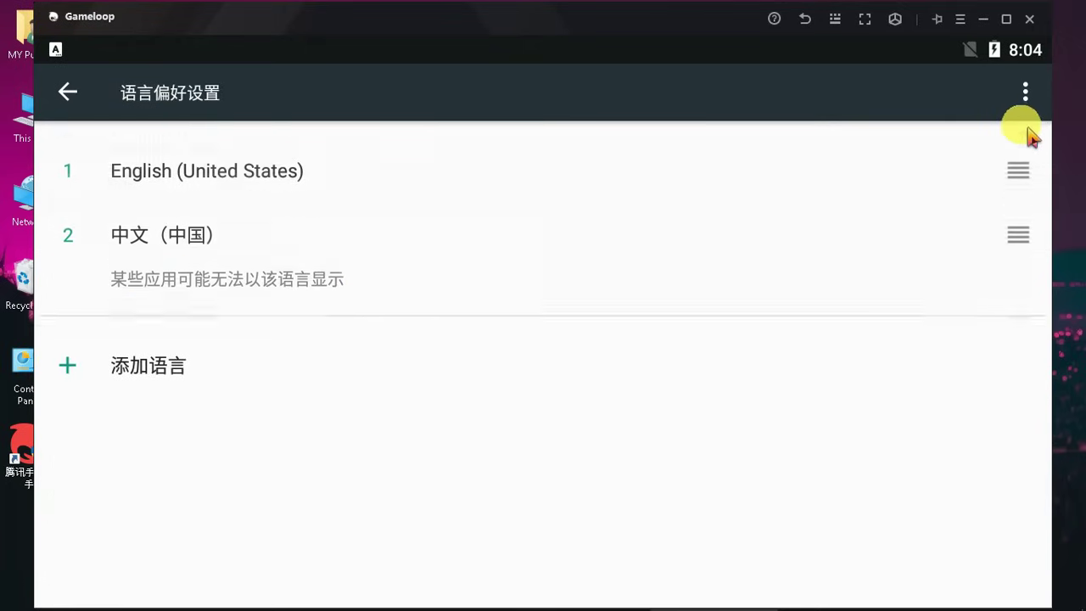
left_click(807, 20)
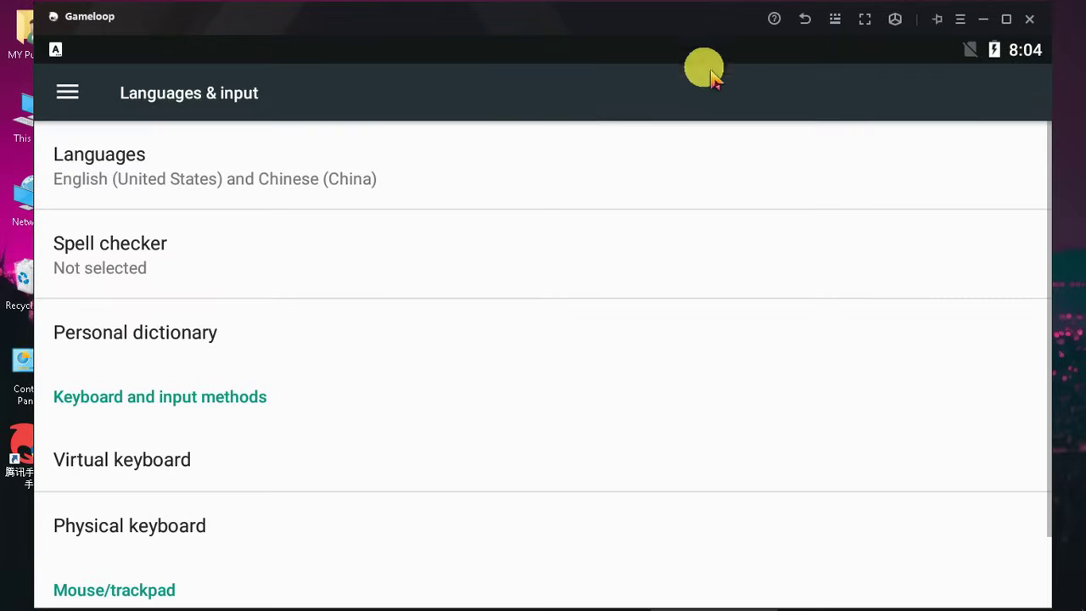
left_click(805, 18)
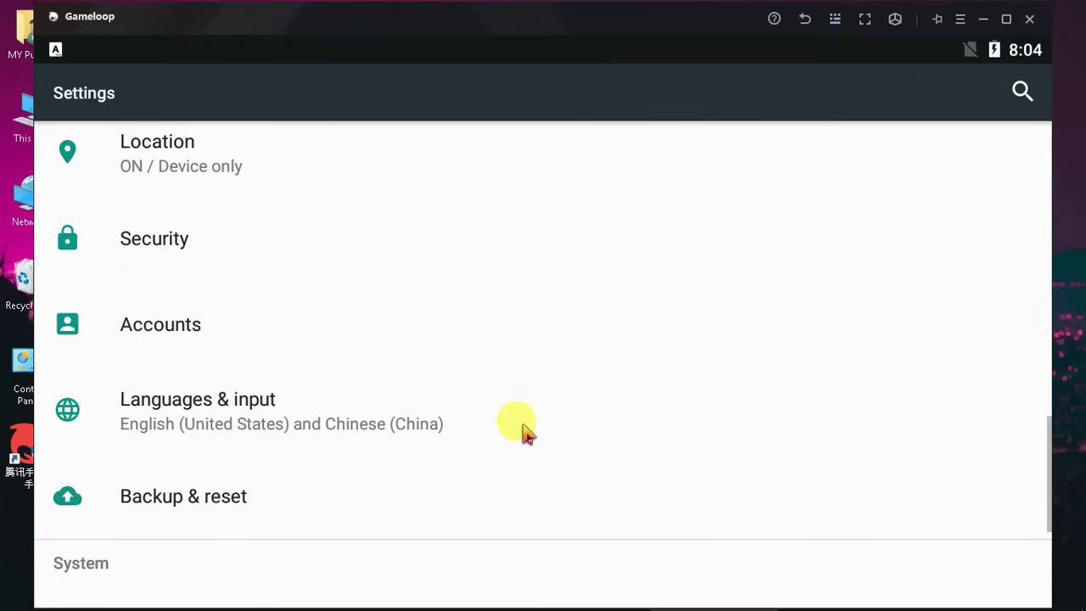
- Uninstall 360浏览器 through the Apps section of the Android settings and leave the settings for the home screen
left_click_drag(521, 245, 543, 526)
left_click(473, 337)
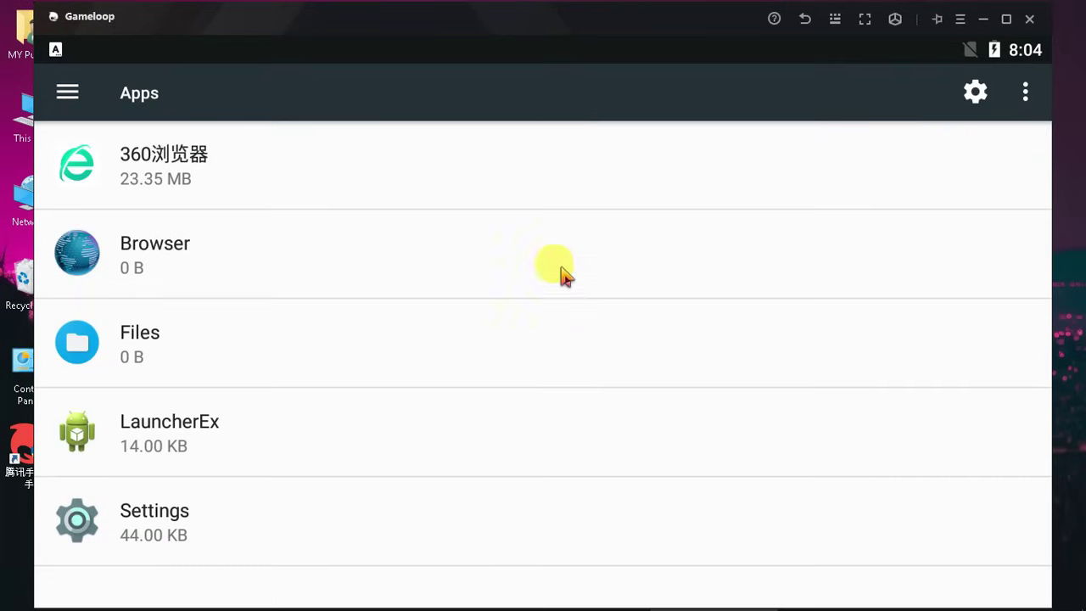
left_click(216, 170)
left_click(368, 242)
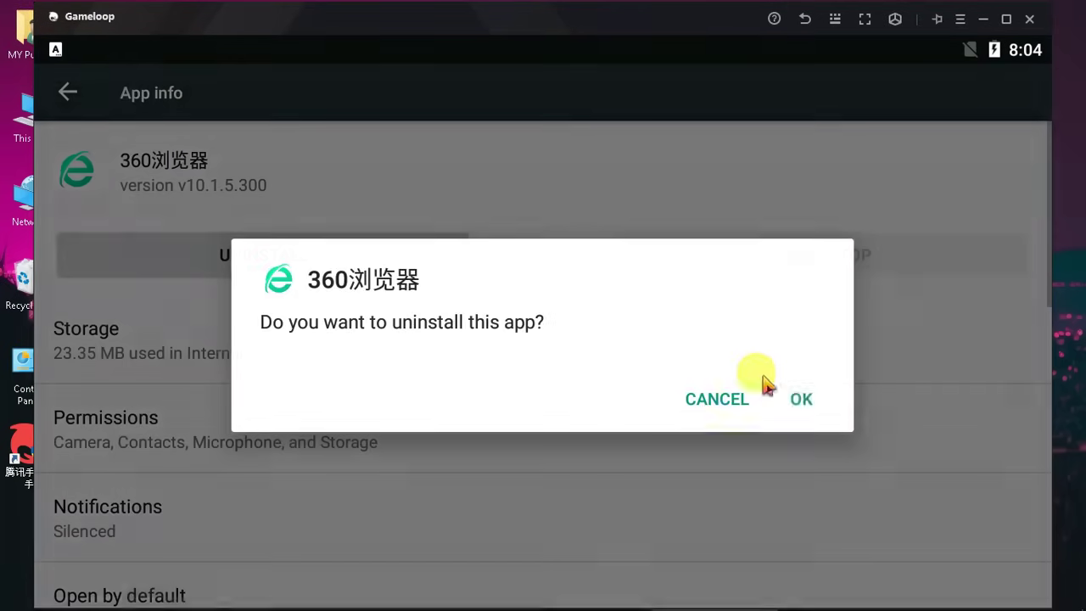
left_click(793, 397)
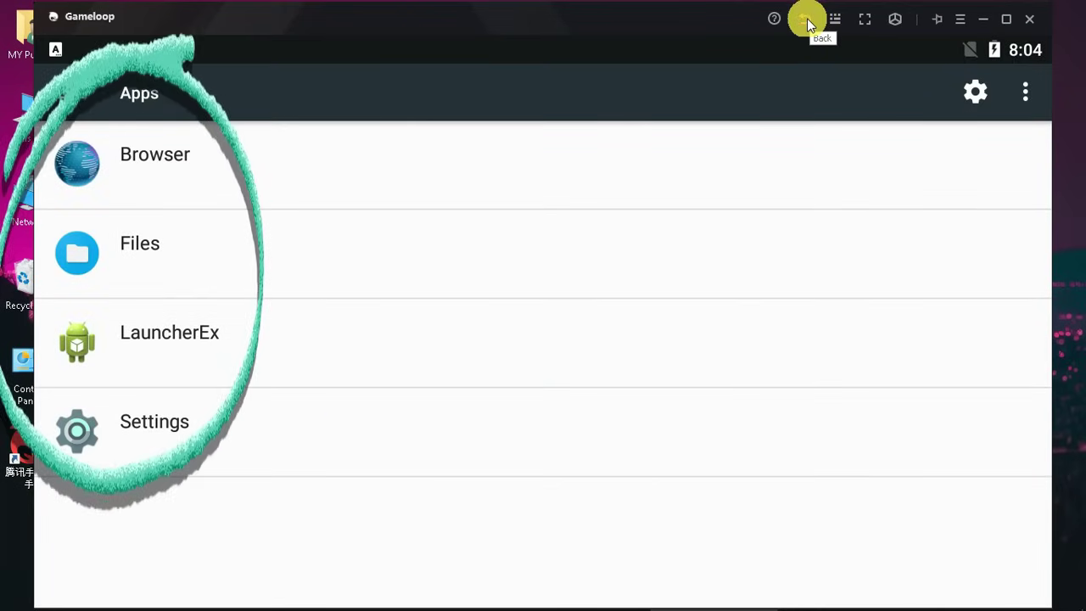
left_click(807, 24)
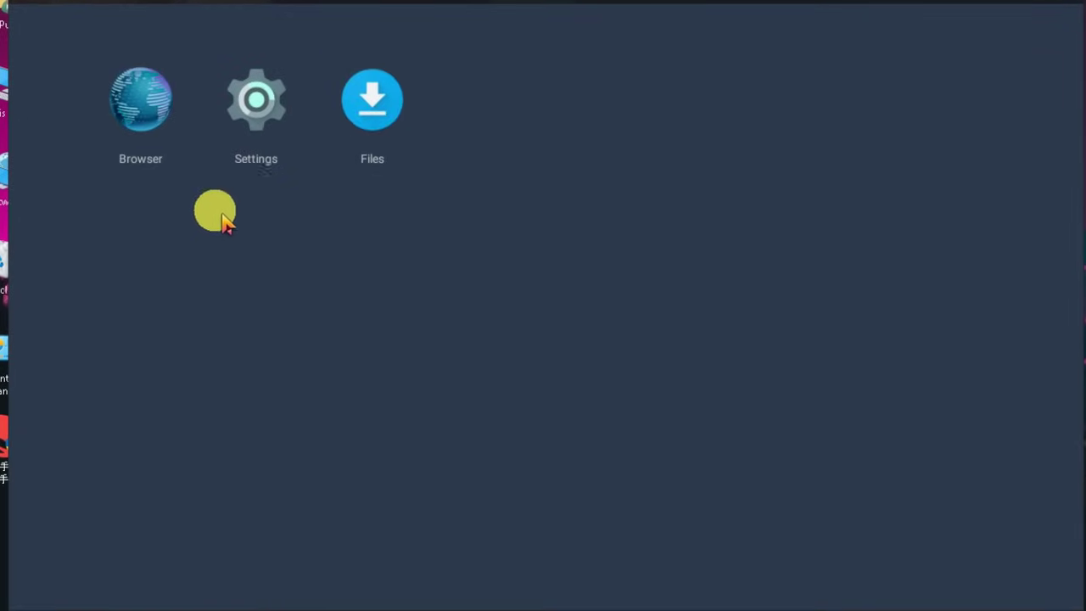
- Search for "pubg mobile" in the emulator's Browser and open the official pubgmobile.com website from the results
left_click(170, 121)
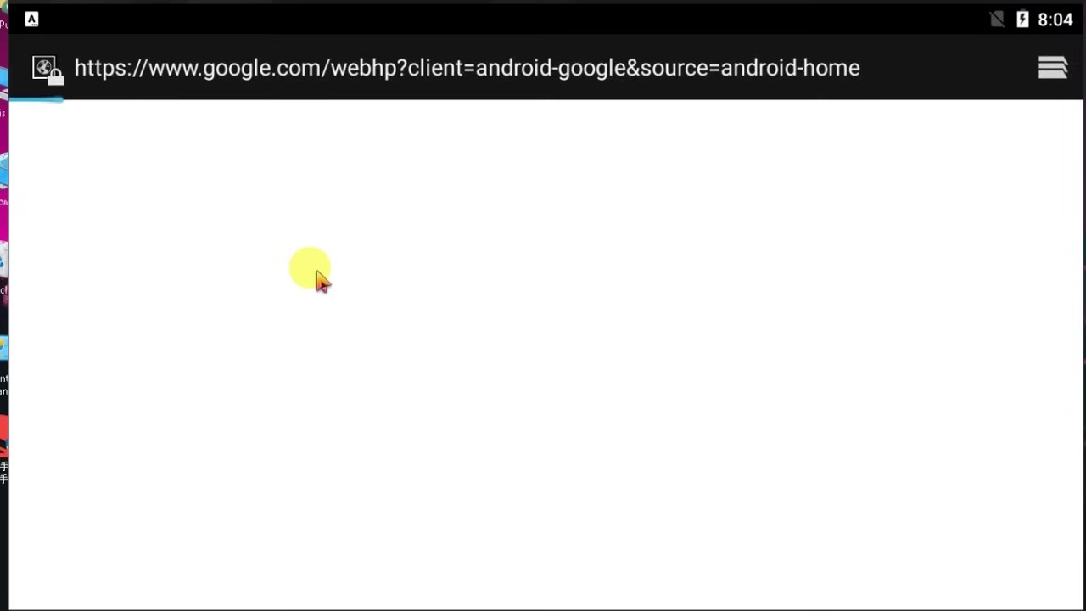
type("pu")
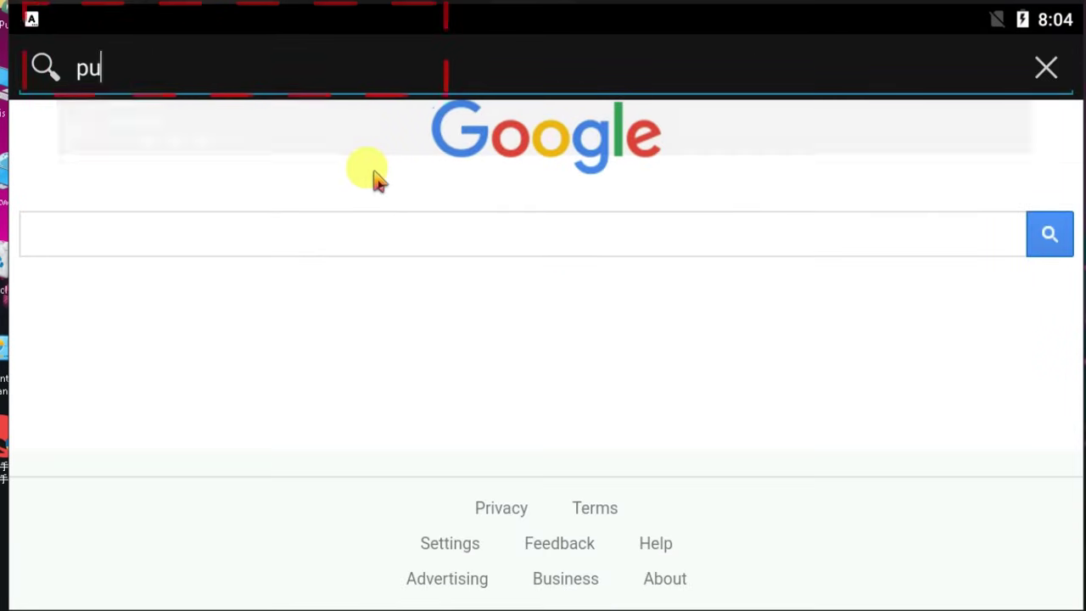
type("bg mobile")
key("Return")
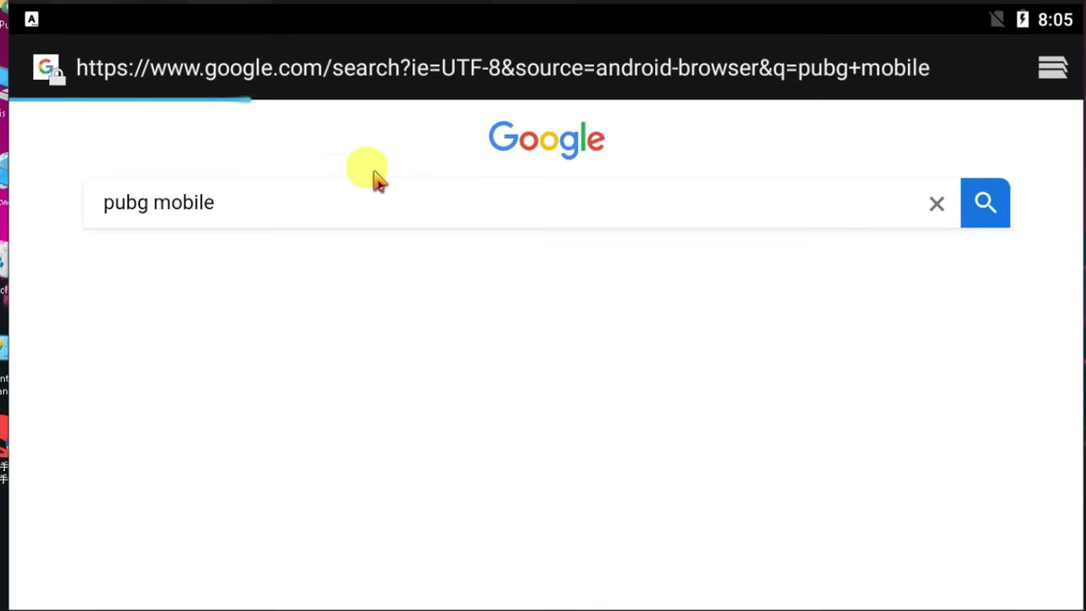
left_click(374, 344)
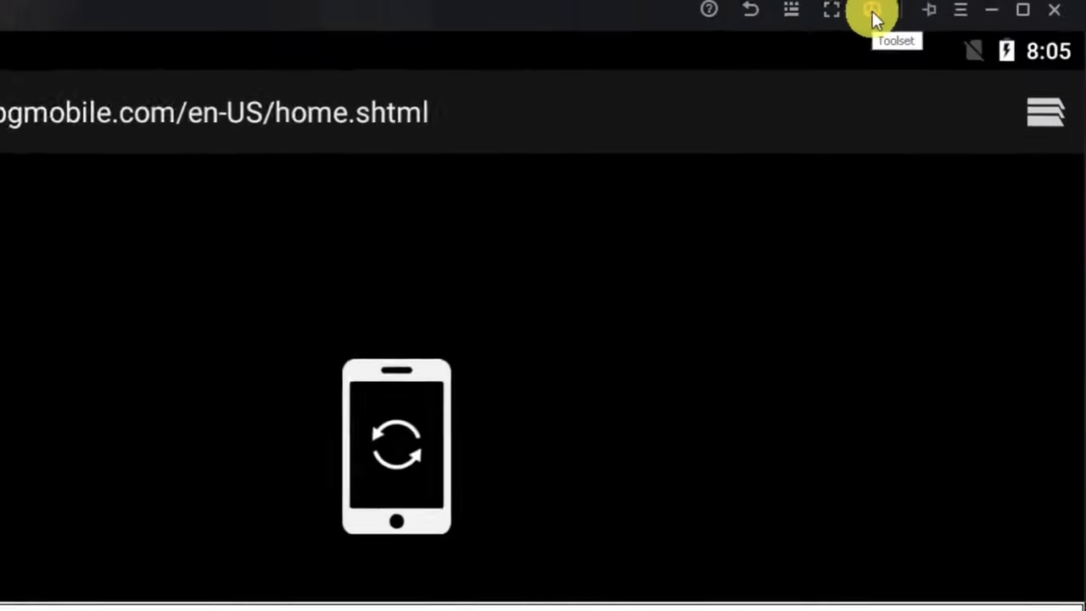
- Rotate the emulator window to portrait and accept all cookies on the PUBG Mobile website
left_click(860, 17)
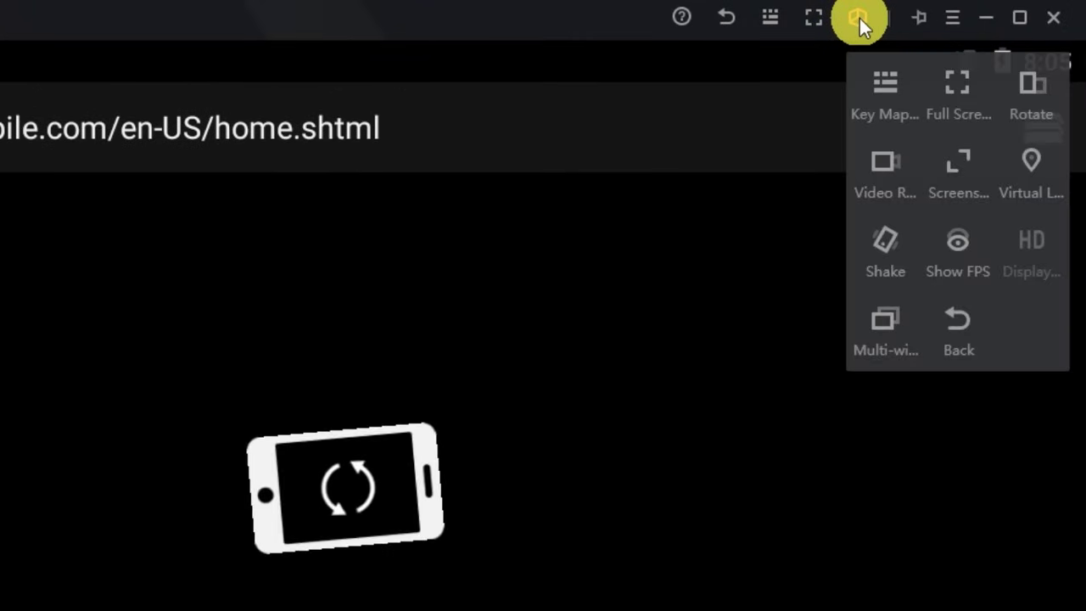
left_click(1036, 92)
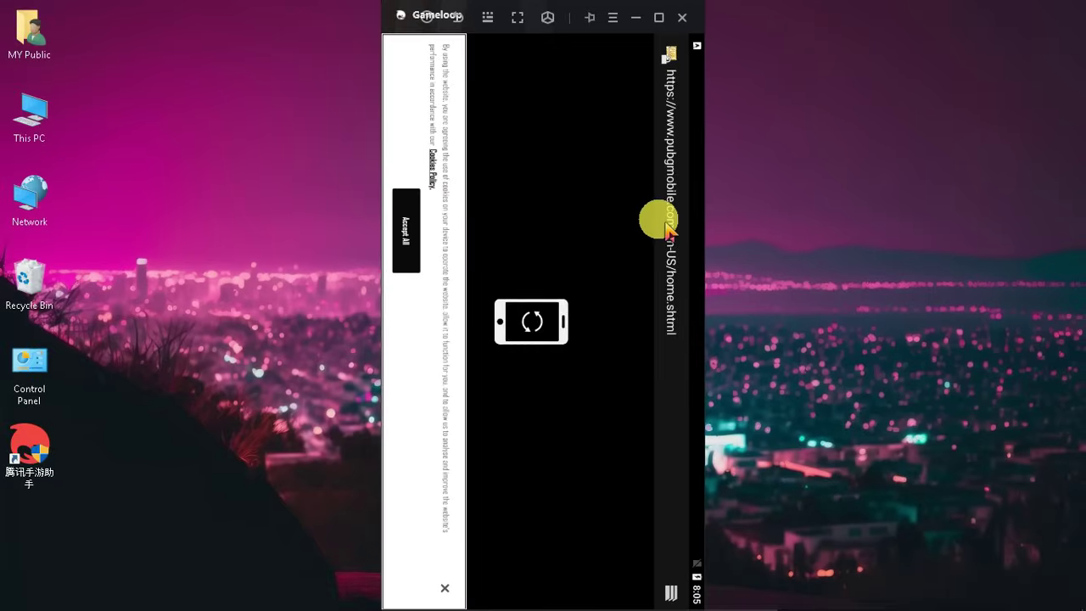
left_click(422, 251)
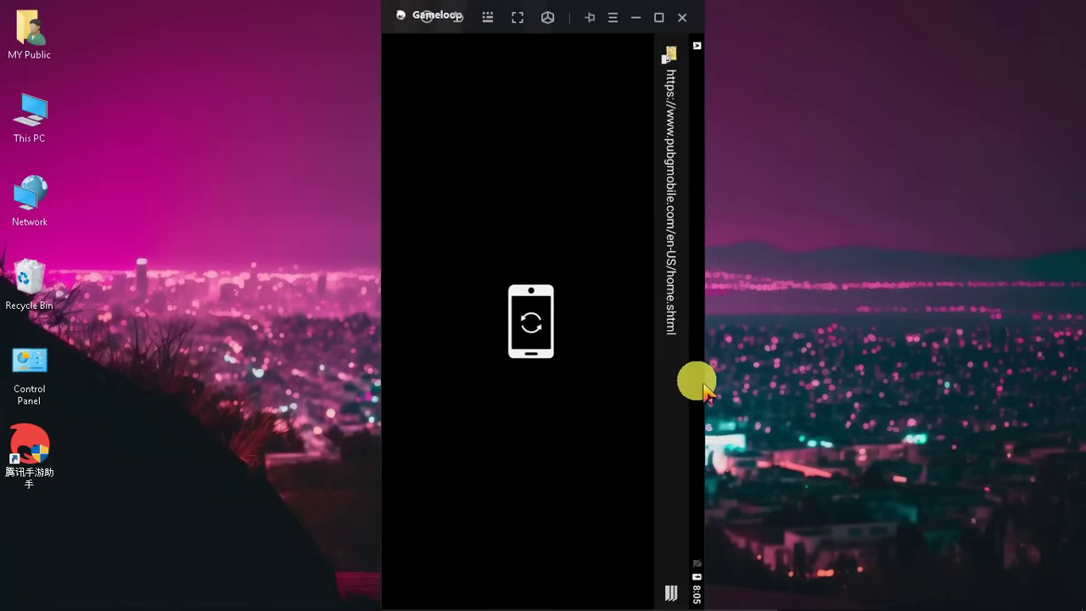
- Turn on auto-rotate in the Android quick settings so the website displays upright, and close the notification shade
left_click_drag(698, 381, 580, 396)
left_click(649, 420)
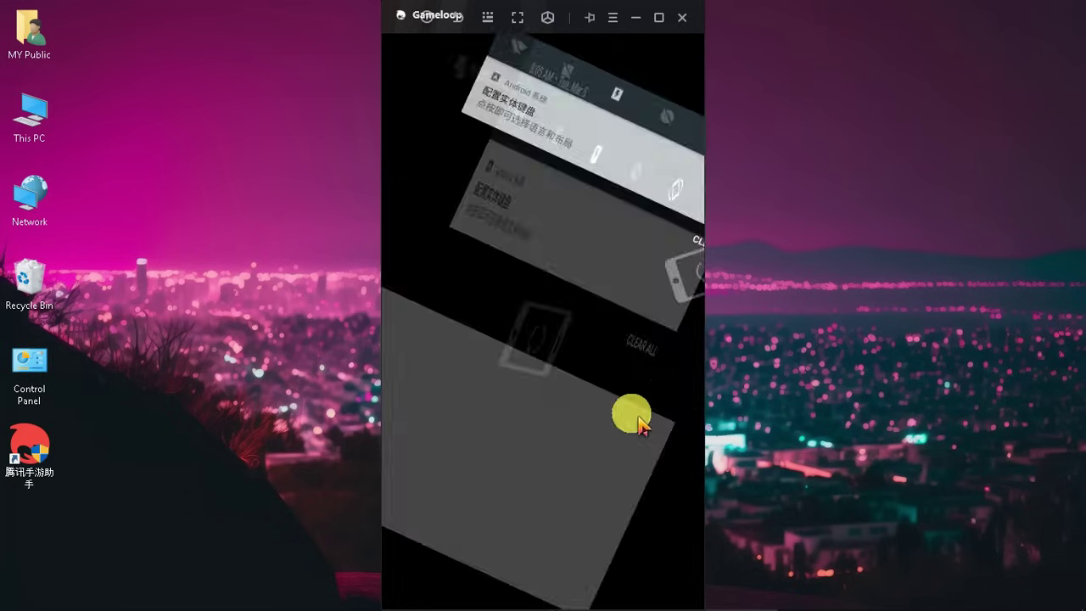
left_click(499, 272)
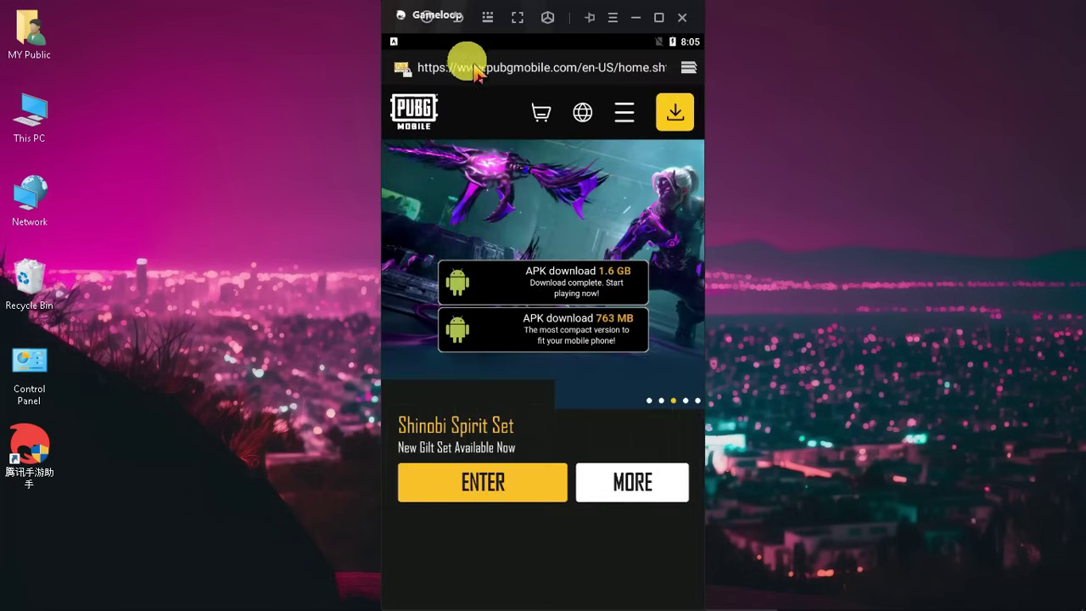
left_click_drag(465, 39, 468, 250)
left_click(555, 370)
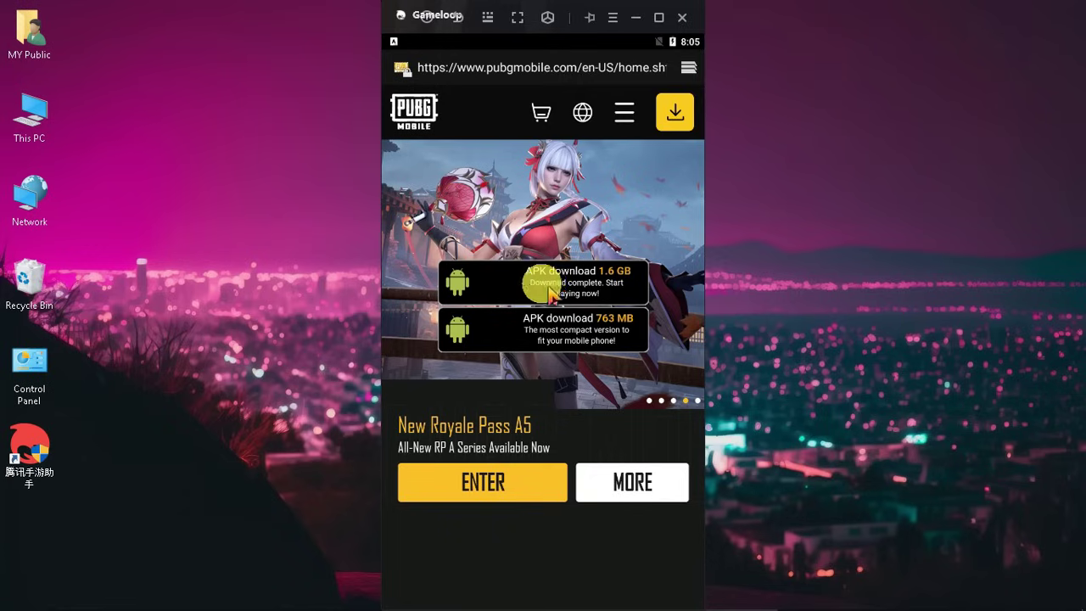
- Download the 1.6 GB PUBG MOBILE APK from the website, install it from the download notification and return to the home screen
left_click(545, 286)
left_click_drag(543, 41, 575, 189)
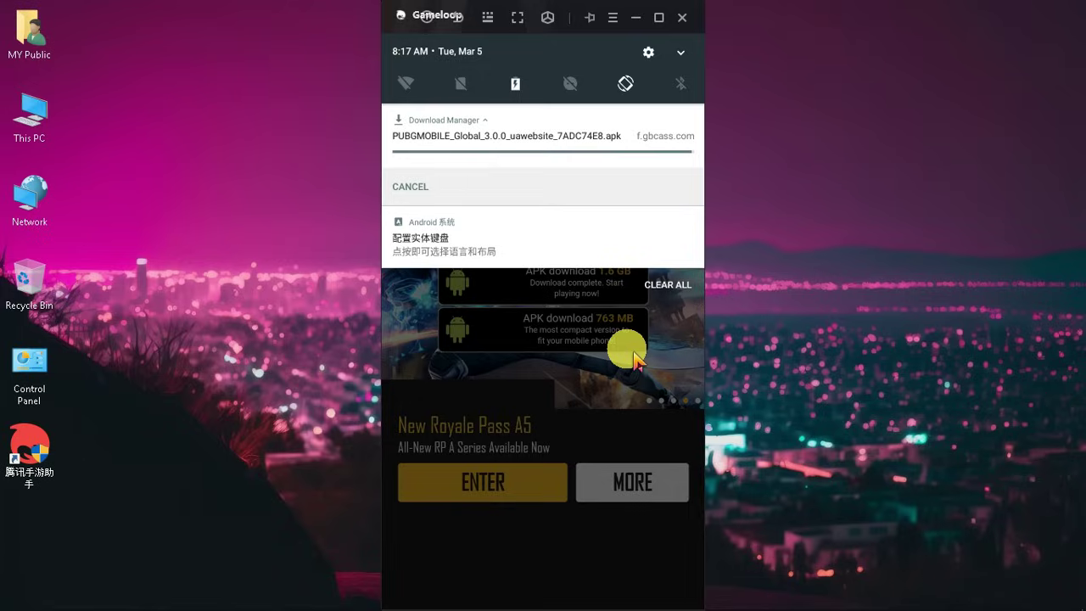
left_click(594, 143)
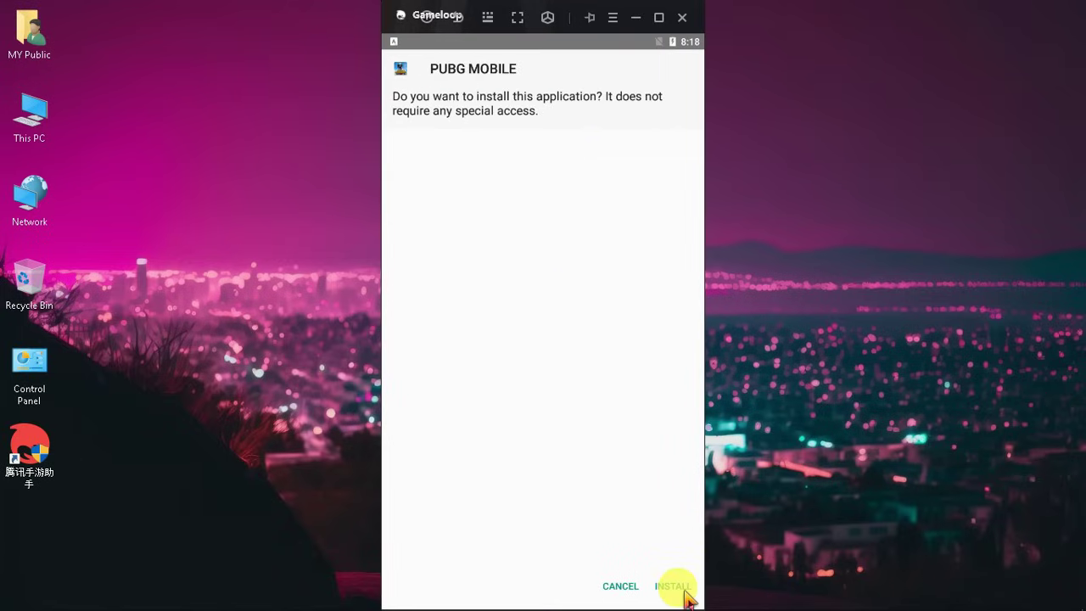
left_click(683, 590)
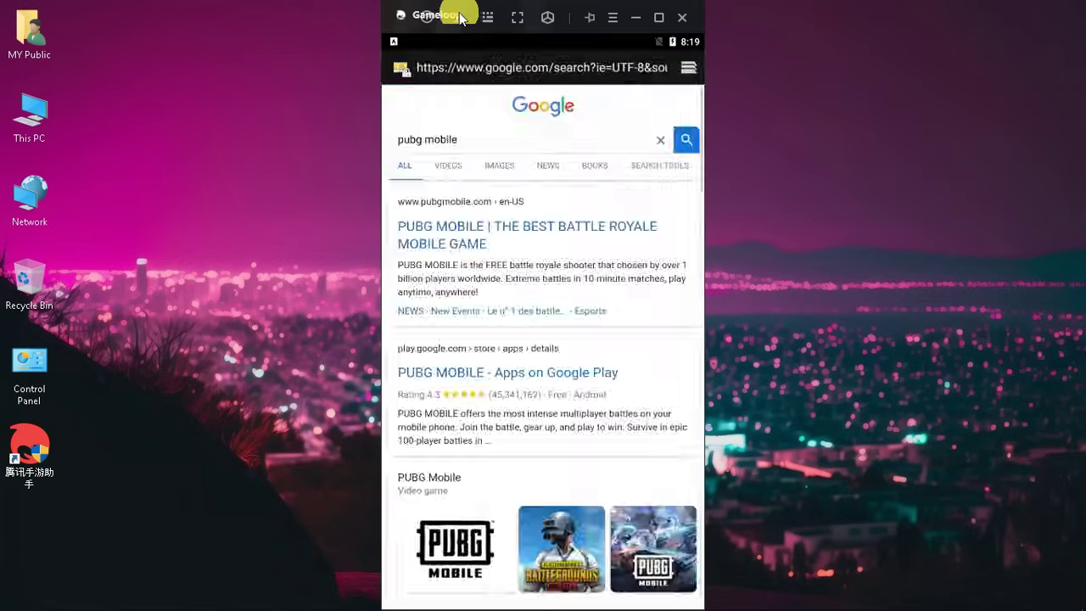
double_click(461, 14)
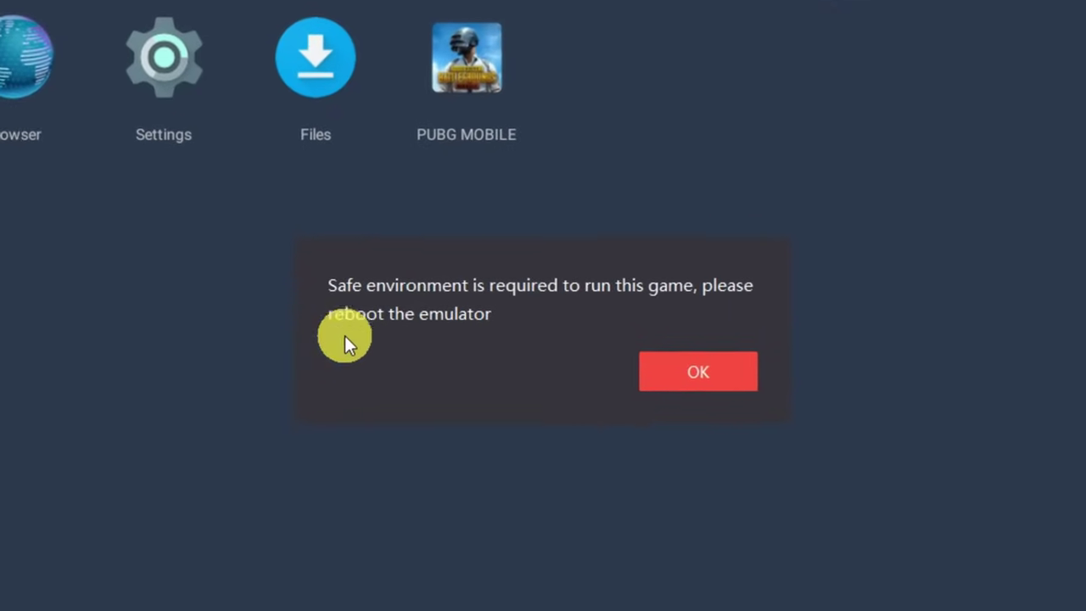
- Acknowledge the emulator reboot notice, close the 安装管理器 window and open 设置中心 in 腾讯手游助手
left_click(639, 365)
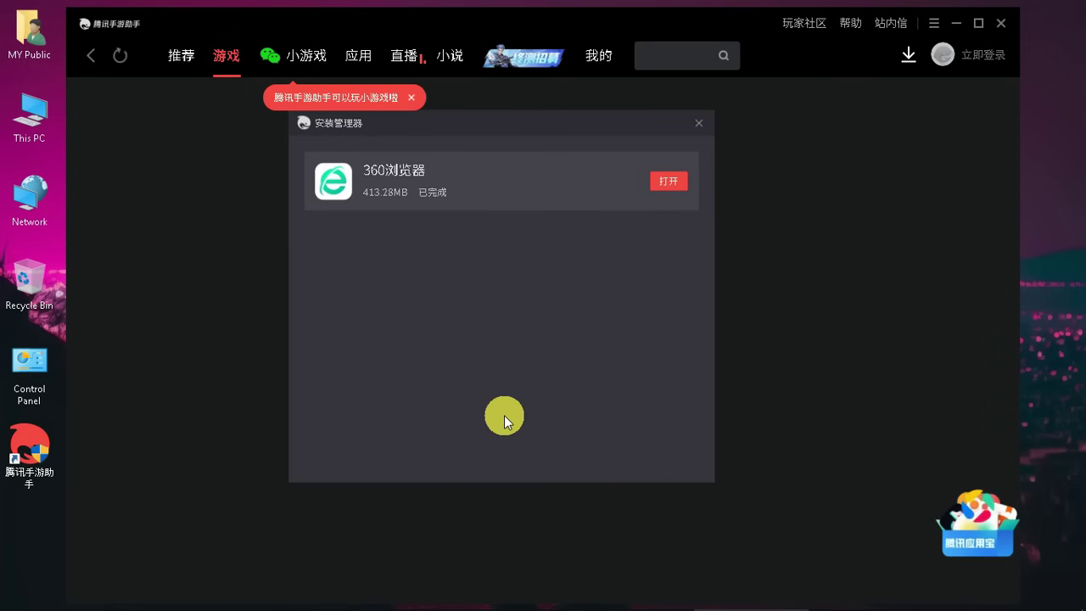
left_click(698, 123)
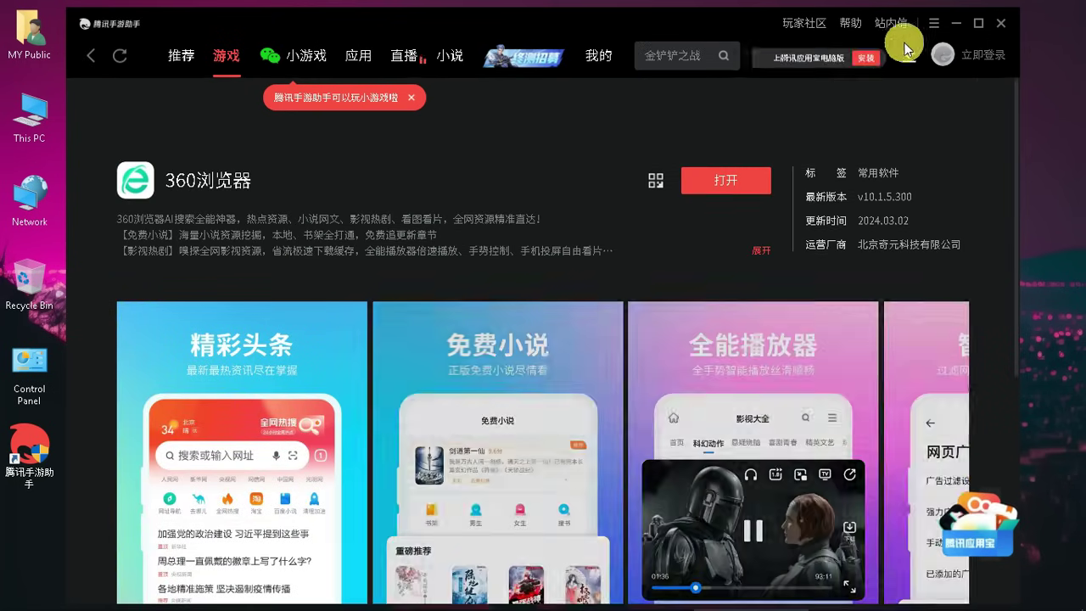
left_click(945, 28)
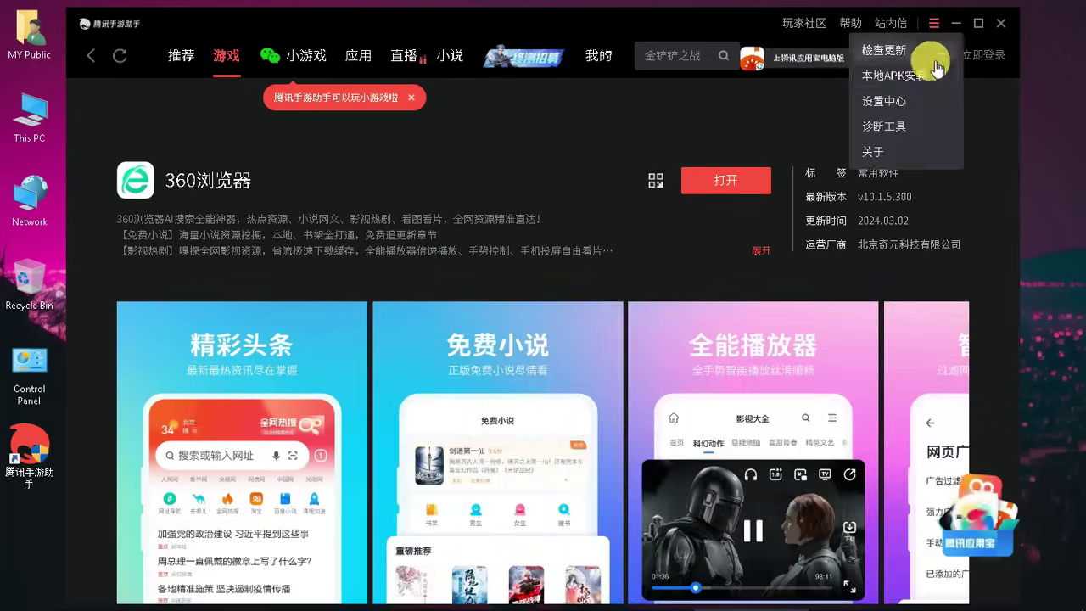
left_click(891, 98)
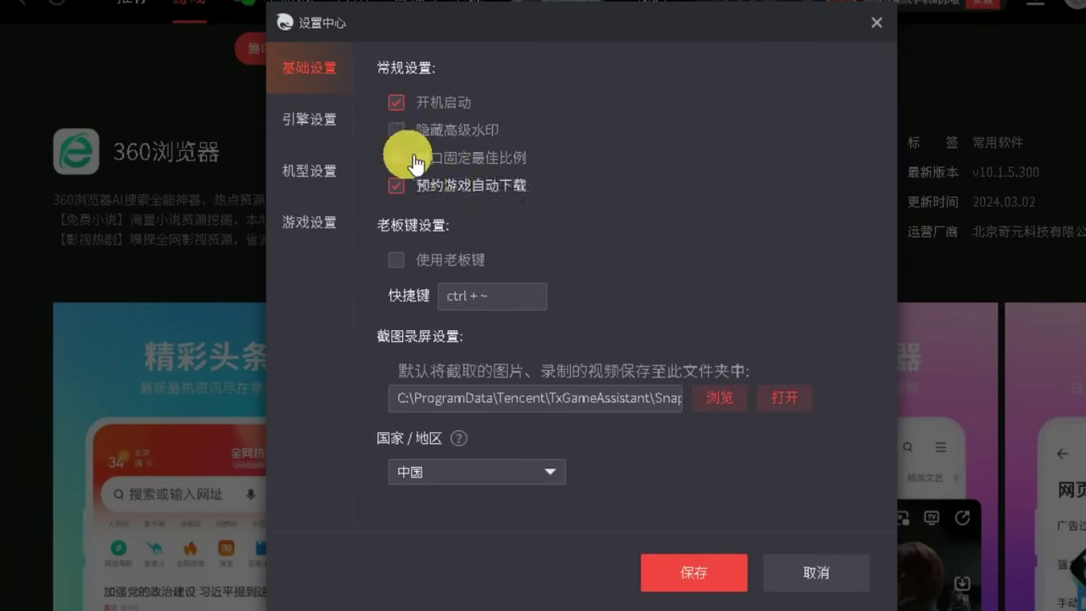
- In 基础设置, disable 开机启动 and 预约游戏自动下载, and enable 隐藏高级水印 and 窗口固定最佳比例
left_click(399, 103)
left_click(416, 131)
left_click(410, 182)
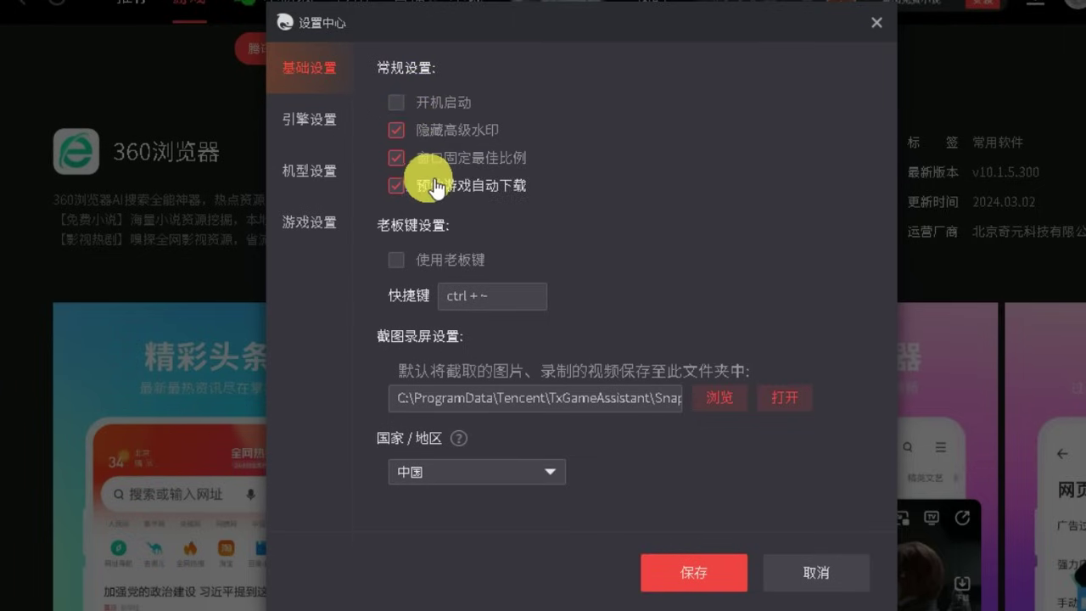
left_click(413, 161)
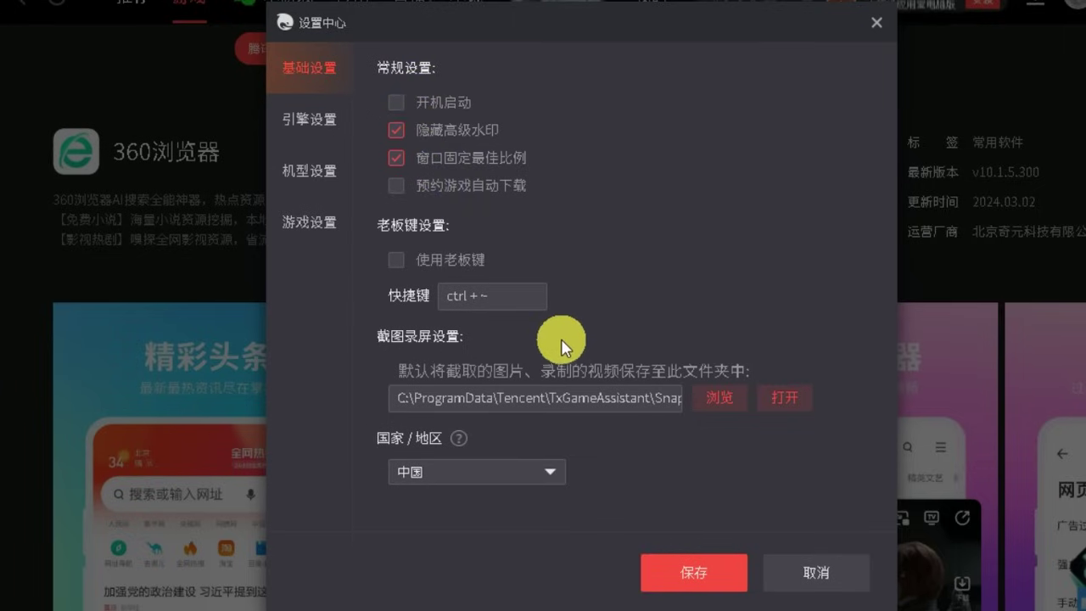
- In 引擎设置, set the rendering mode to DirectX+ and disable root权限, adb调试 and 开启渲染优化
left_click(298, 119)
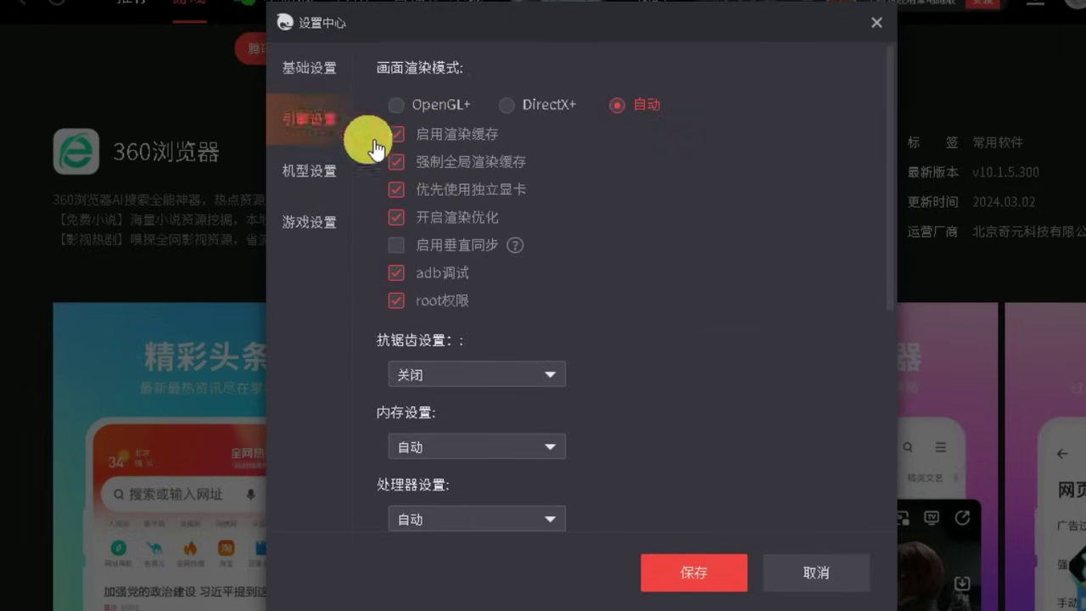
left_click(533, 103)
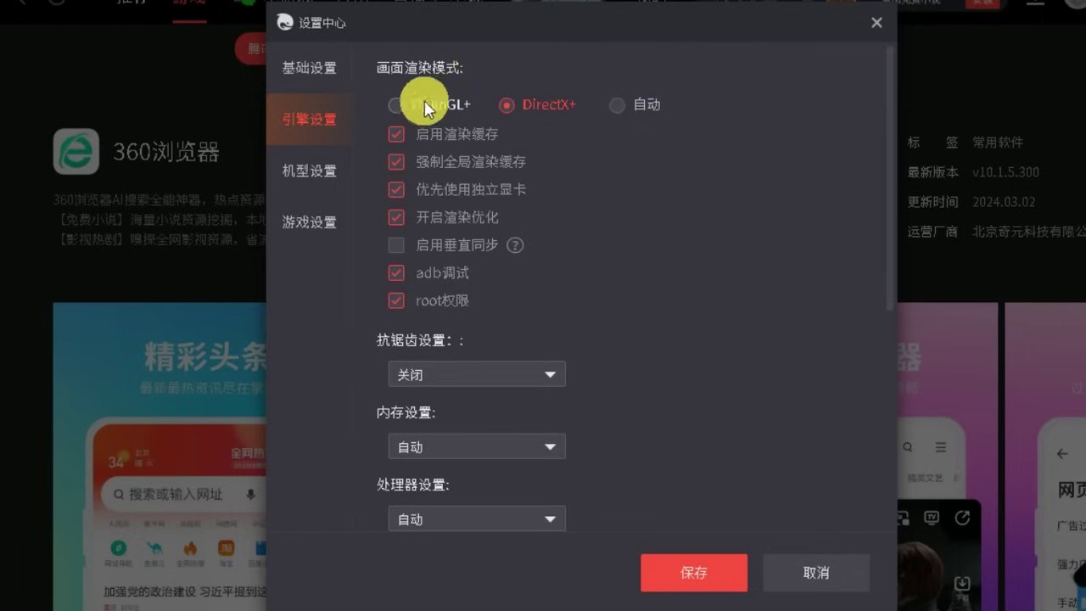
left_click(414, 299)
left_click(414, 275)
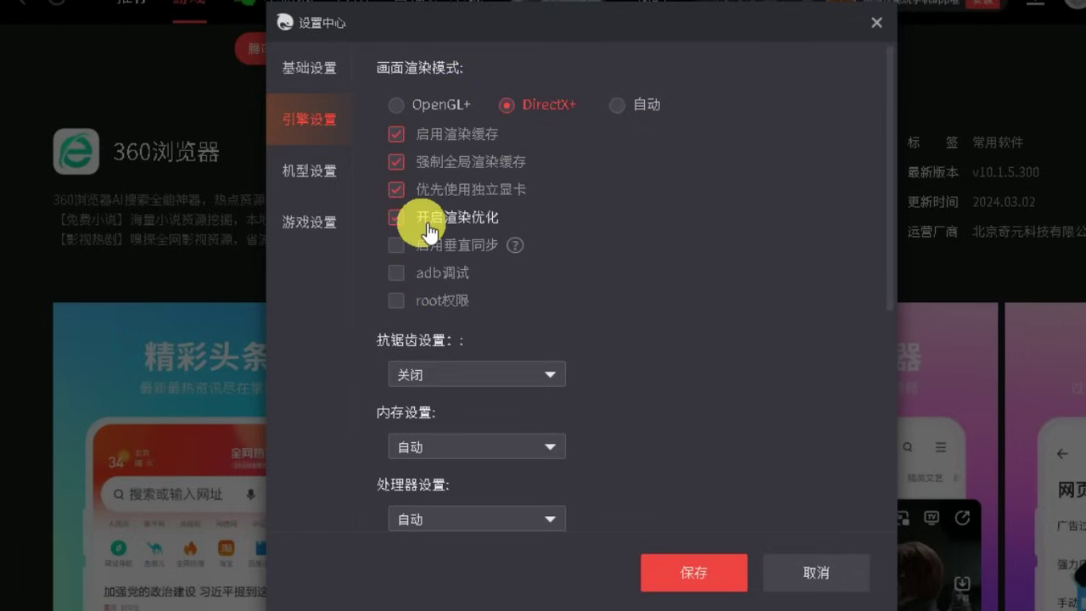
left_click(399, 217)
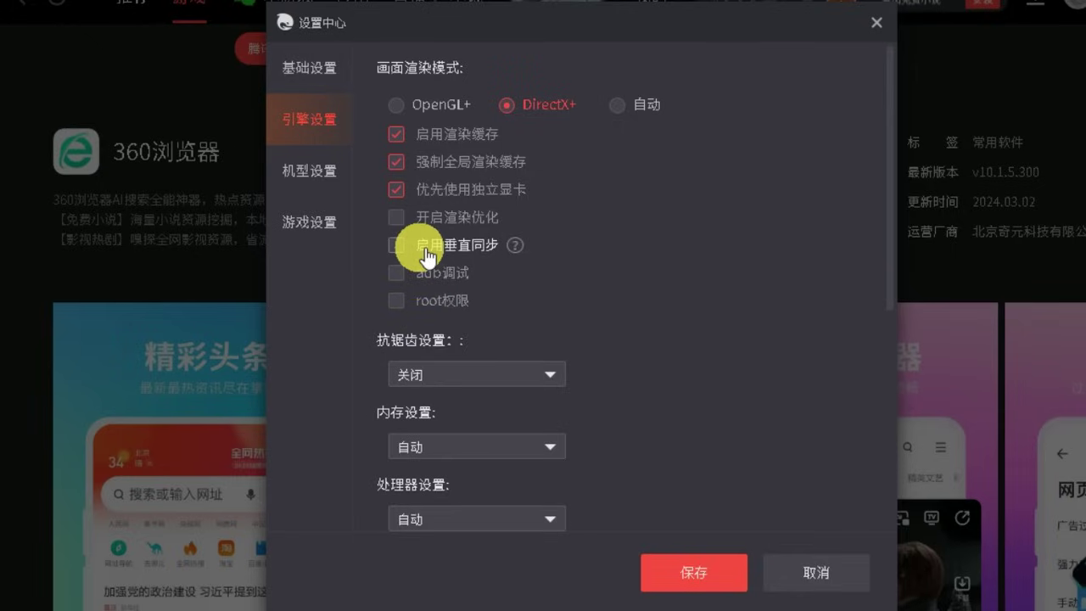
- Choose 关闭 for the anti-aliasing option 抗锯齿设置
scroll(674, 305, "down", 5)
scroll(670, 312, "up", 2)
left_click(487, 177)
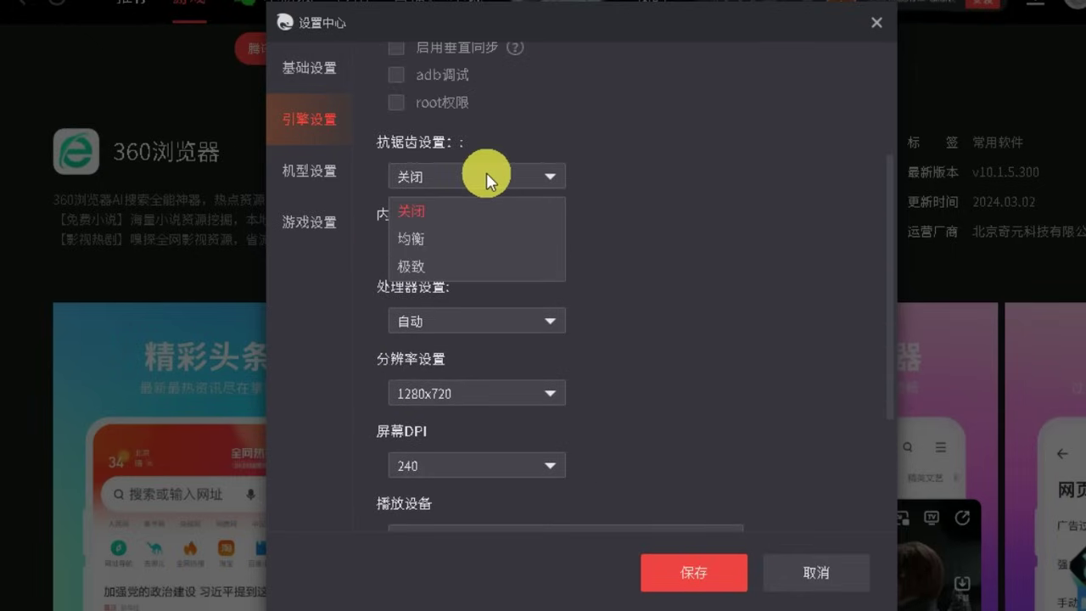
left_click(436, 211)
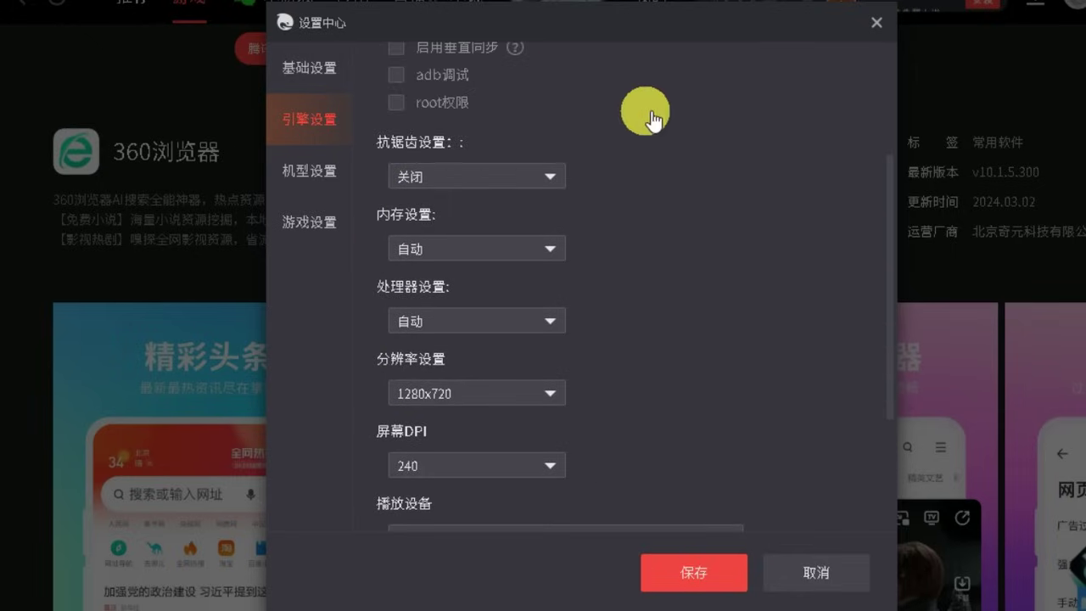
- Set the emulator's memory allocation (内存设置) to 4096M
left_click(481, 249)
scroll(488, 348, "down", 2)
scroll(486, 347, "up", 2)
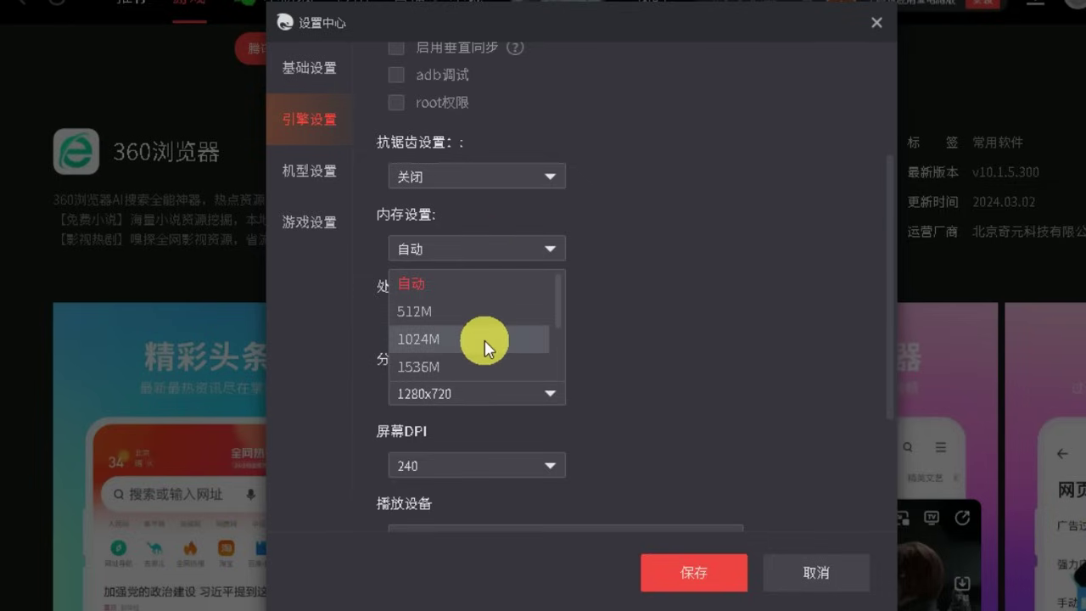
scroll(486, 347, "down", 2)
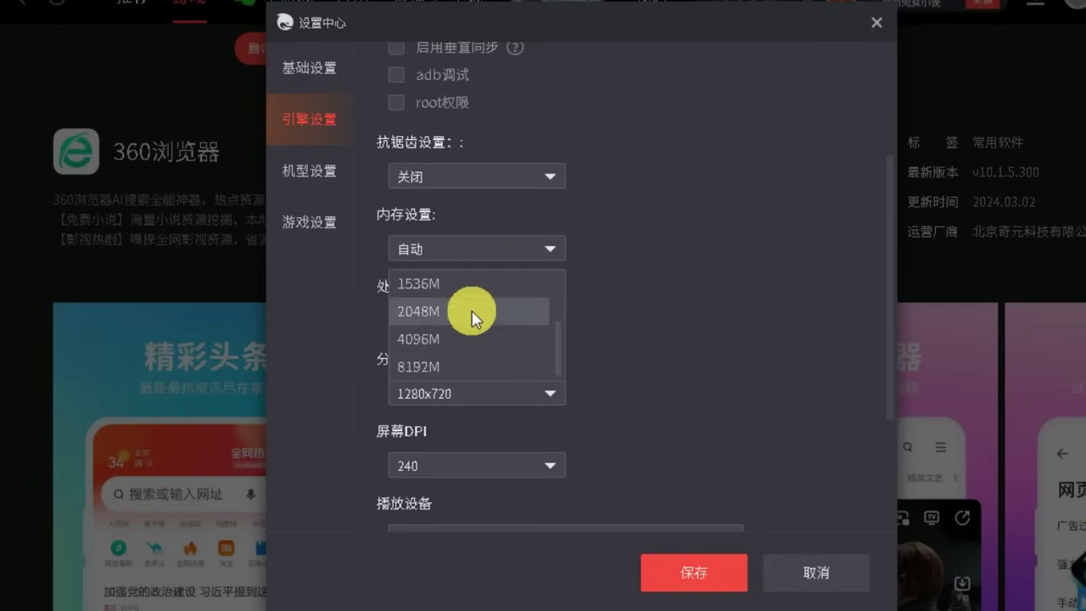
left_click(428, 337)
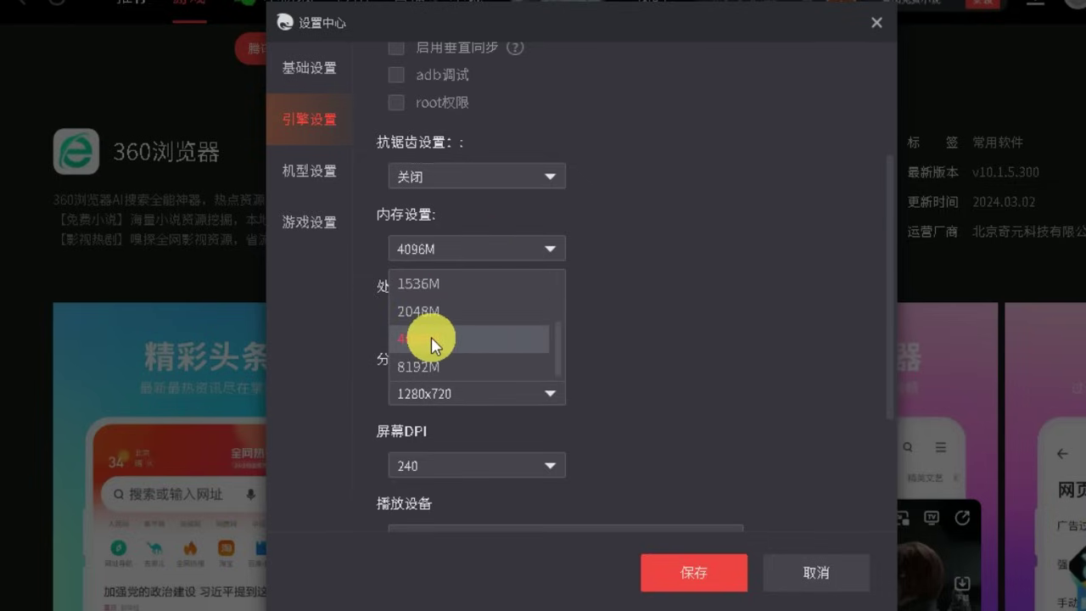
- Review the processor core options under 处理器设置 and keep the processor setting on 自动
left_click(478, 320)
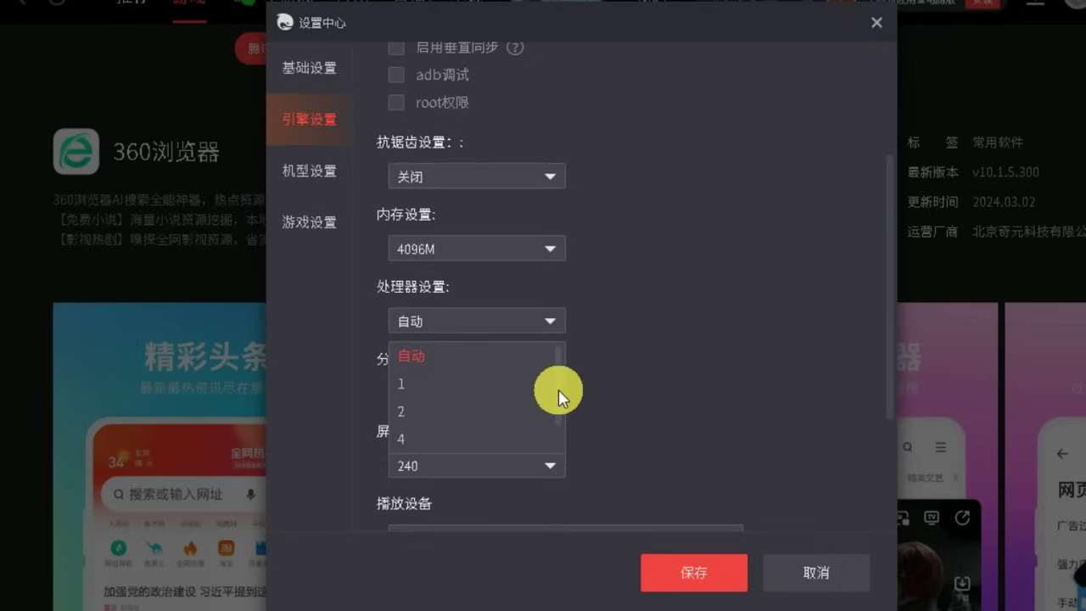
scroll(564, 415, "down", 1)
left_click(540, 333)
left_click(539, 333)
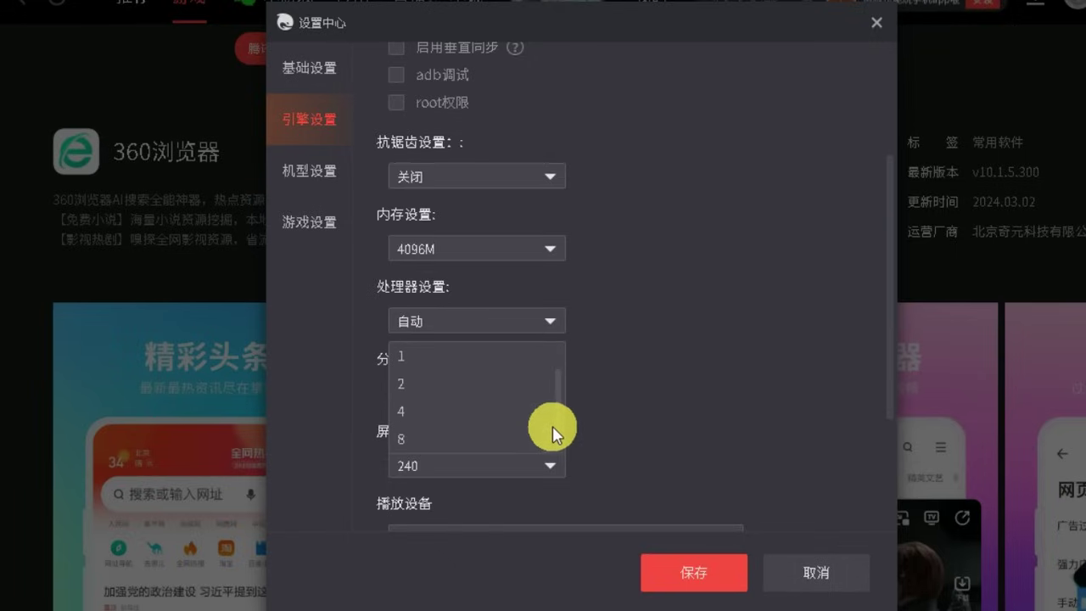
scroll(552, 420, "up", 1)
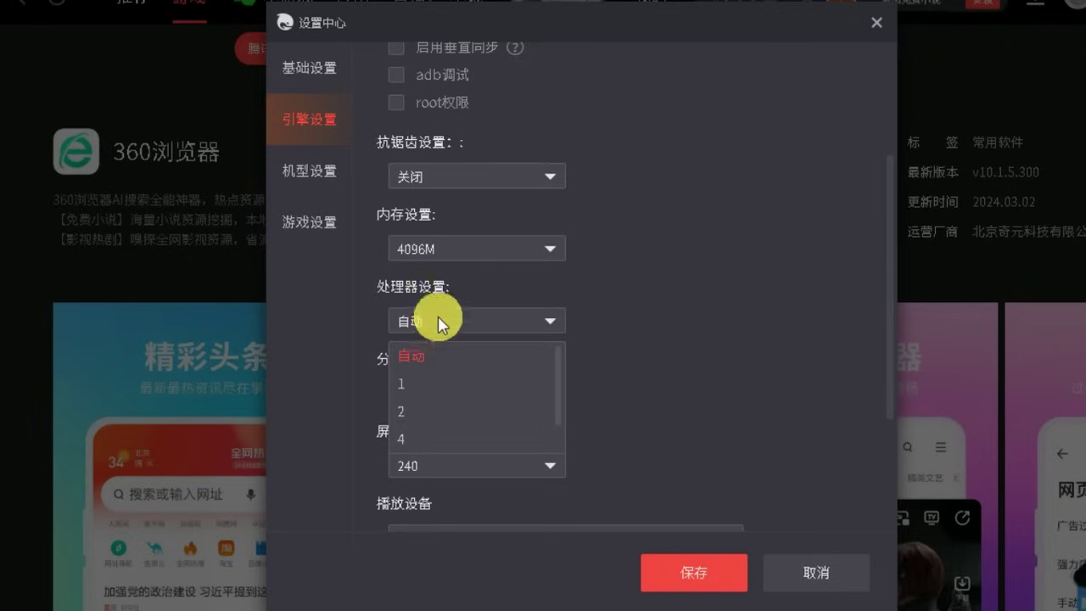
left_click(431, 318)
- Examine the resolution, DPI and audio device options in 引擎设置 and the PUBG MOBILE options in 游戏设置
scroll(602, 349, "down", 2)
left_click(474, 296)
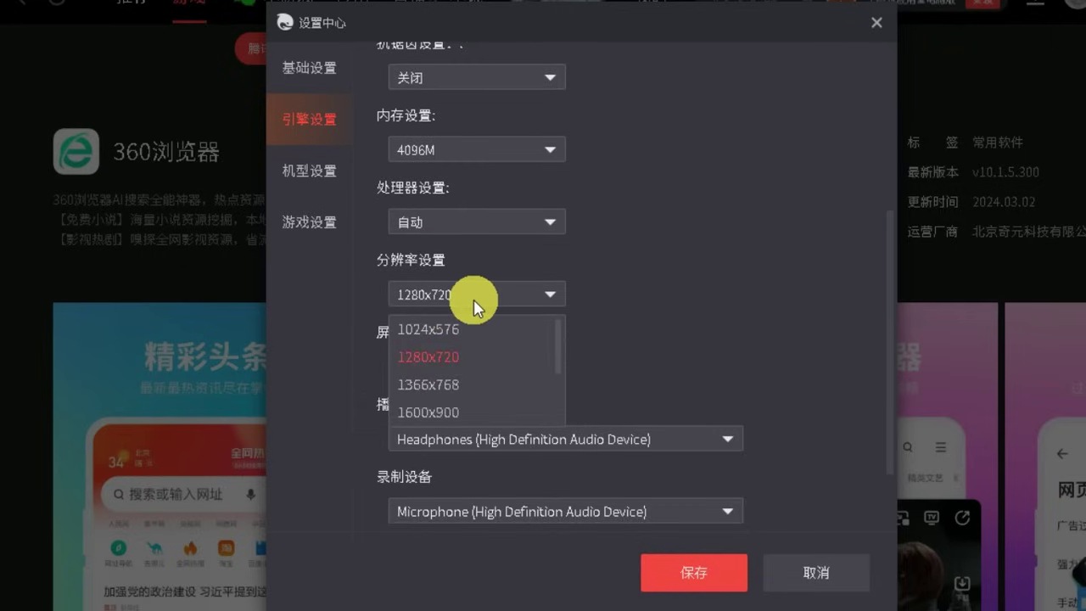
left_click(309, 170)
left_click(309, 118)
left_click(315, 229)
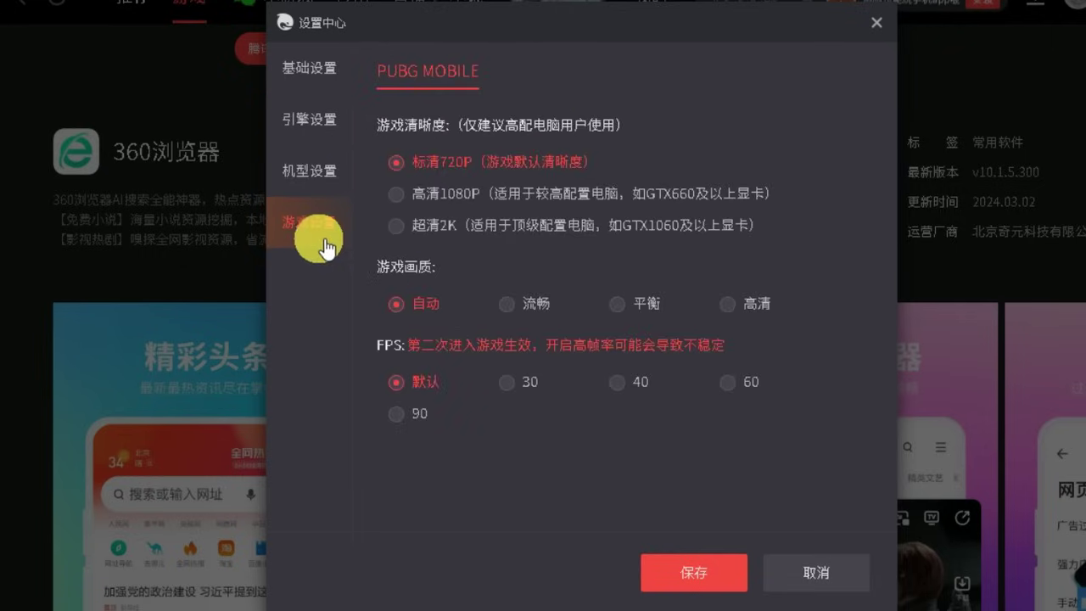
left_click(312, 134)
left_click(458, 374)
left_click(601, 439)
scroll(601, 438, "down", 3)
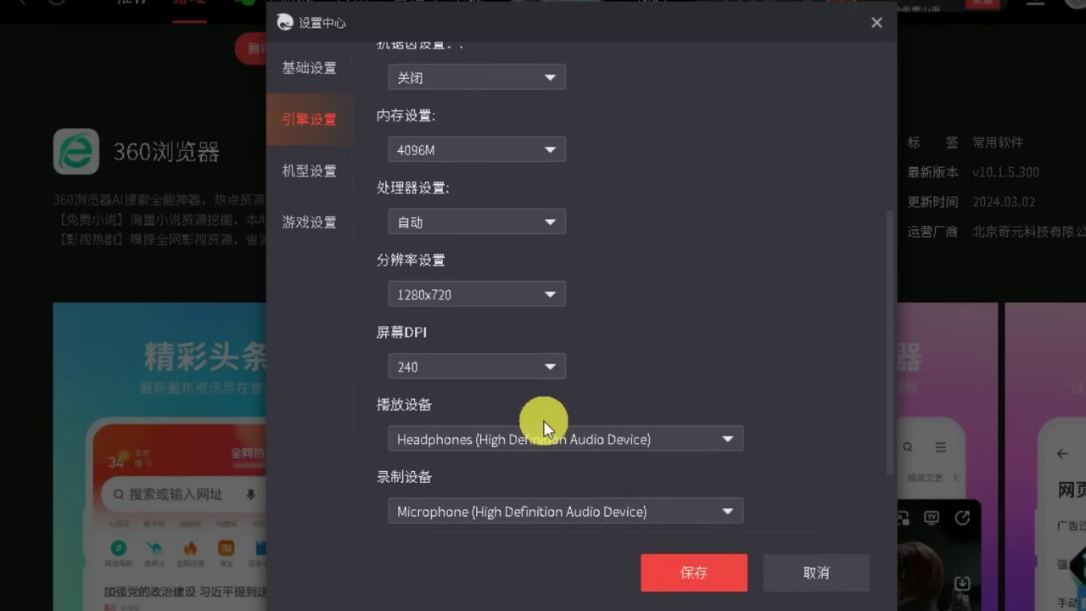
left_click(525, 364)
left_click(524, 363)
left_click(517, 297)
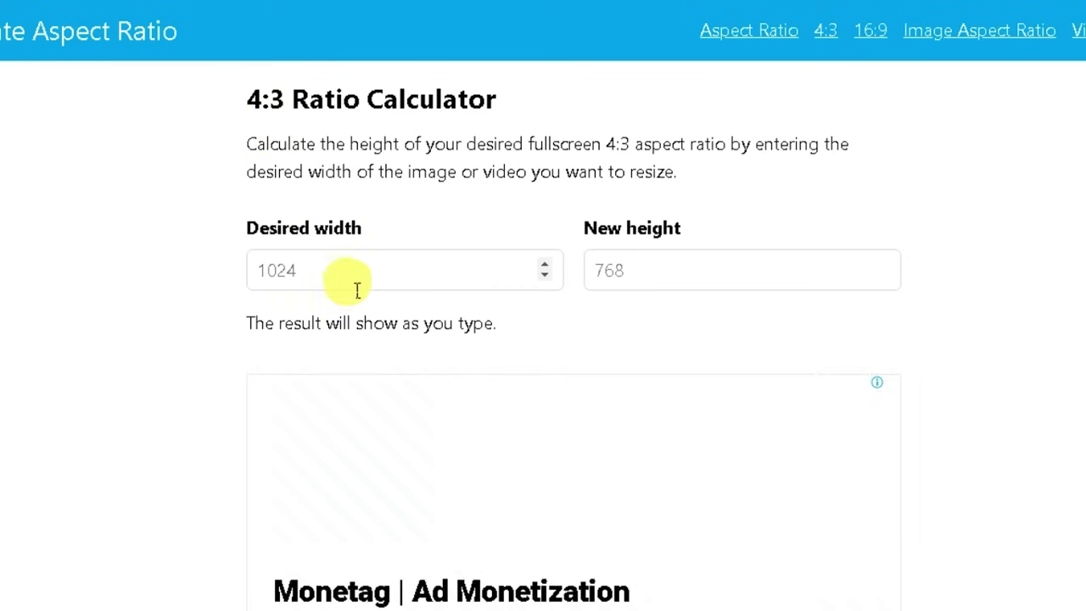
- Switch to the 4:3 Ratio Calculator web page and calculate the matching height for a desired width of 1280
left_click(358, 284)
type("1280")
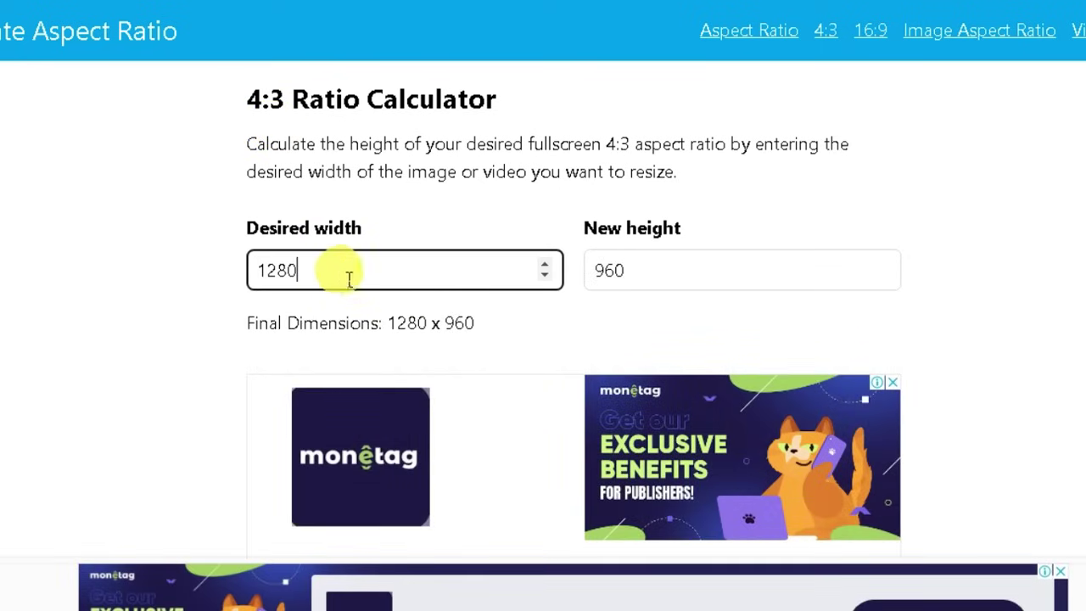
left_click(642, 275)
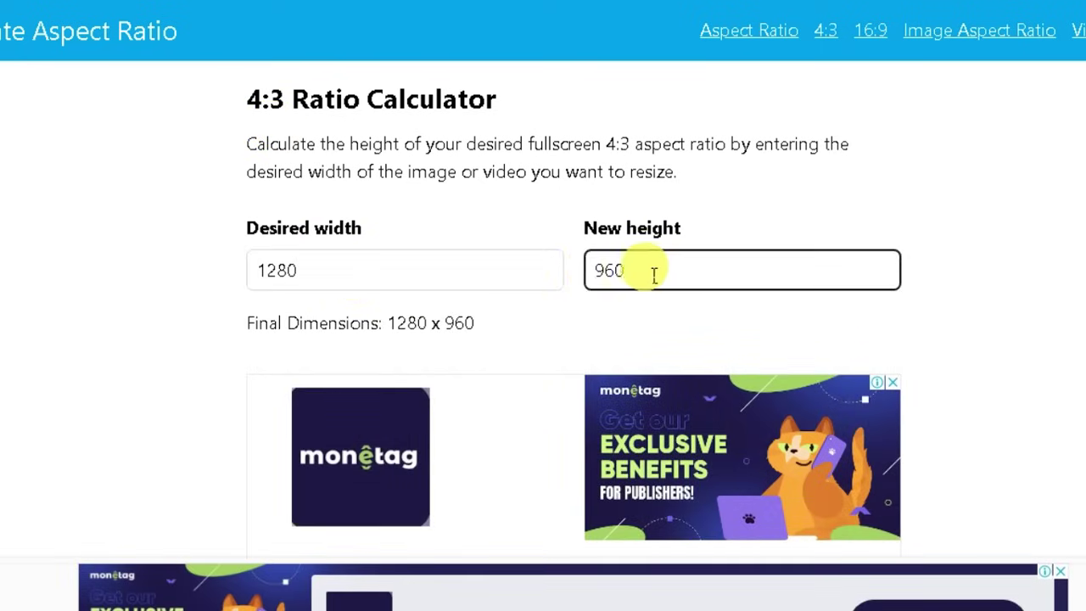
double_click(614, 274)
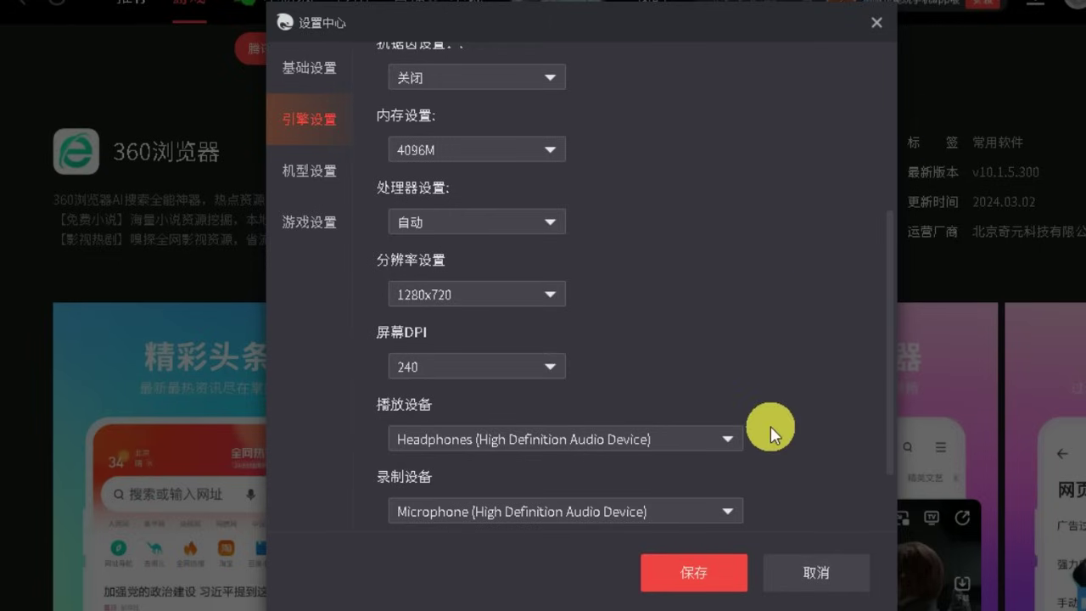
- Back in the emulator's 引擎设置, set 分辨率设置 to 自定义 with a resolution of 1280 by 960
left_click(449, 356)
left_click(461, 294)
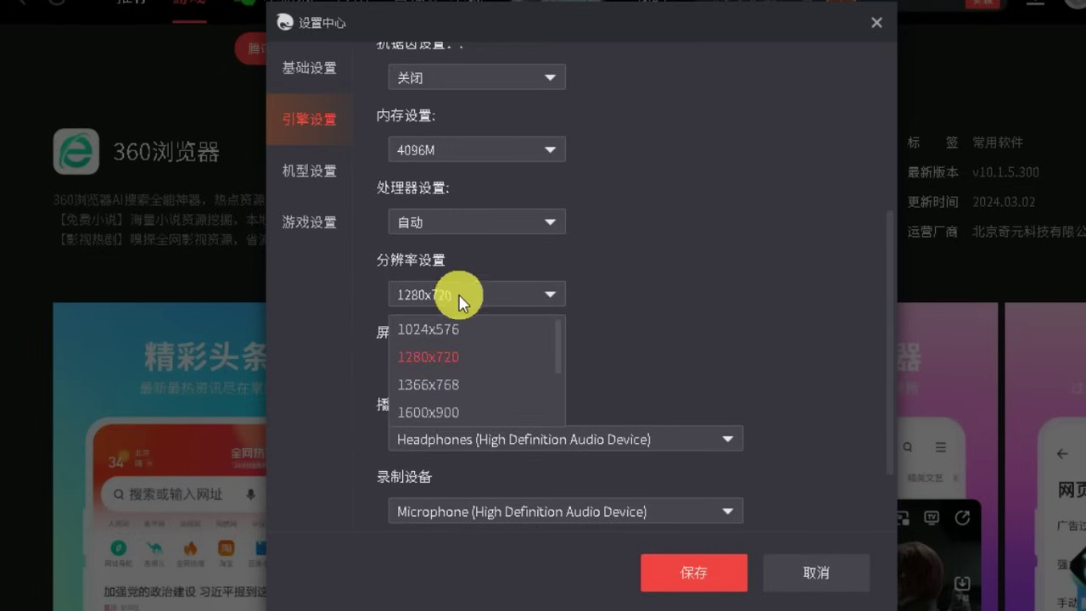
scroll(450, 416, "down", 1)
left_click(450, 413)
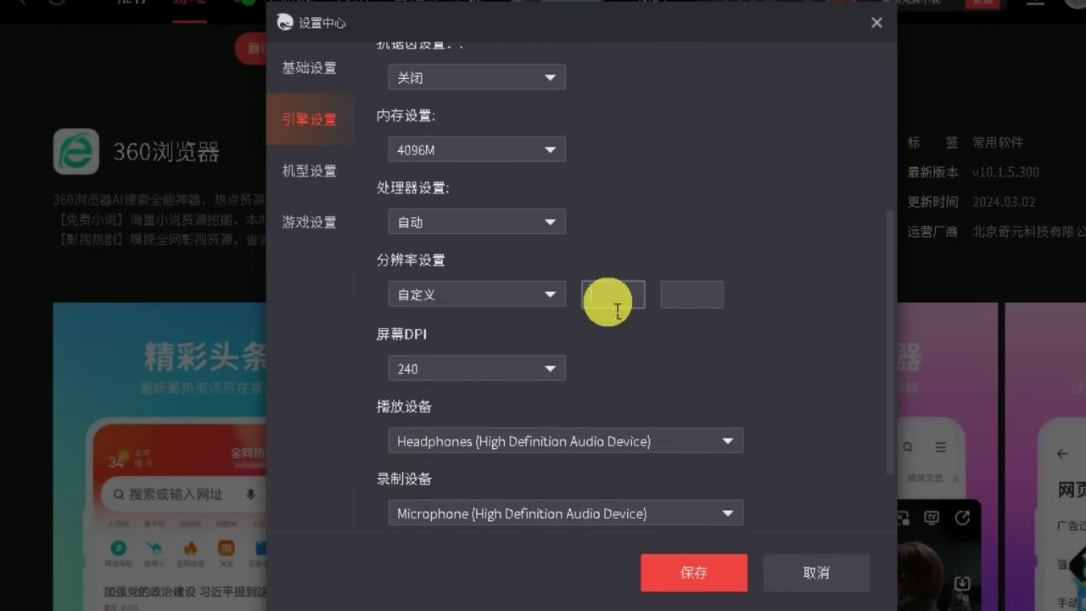
type("12")
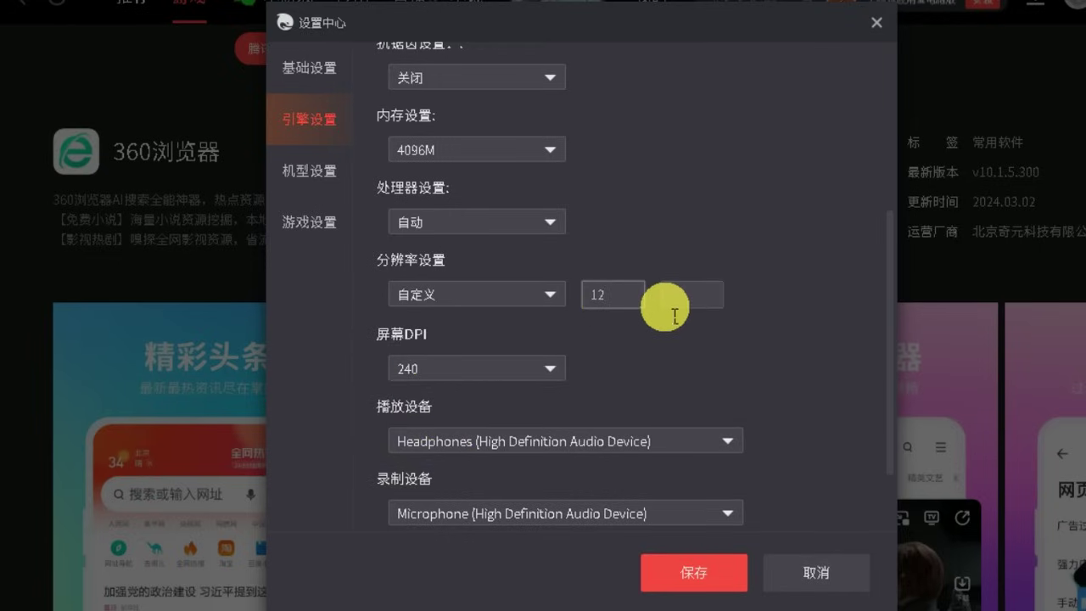
type("80")
left_click(710, 307)
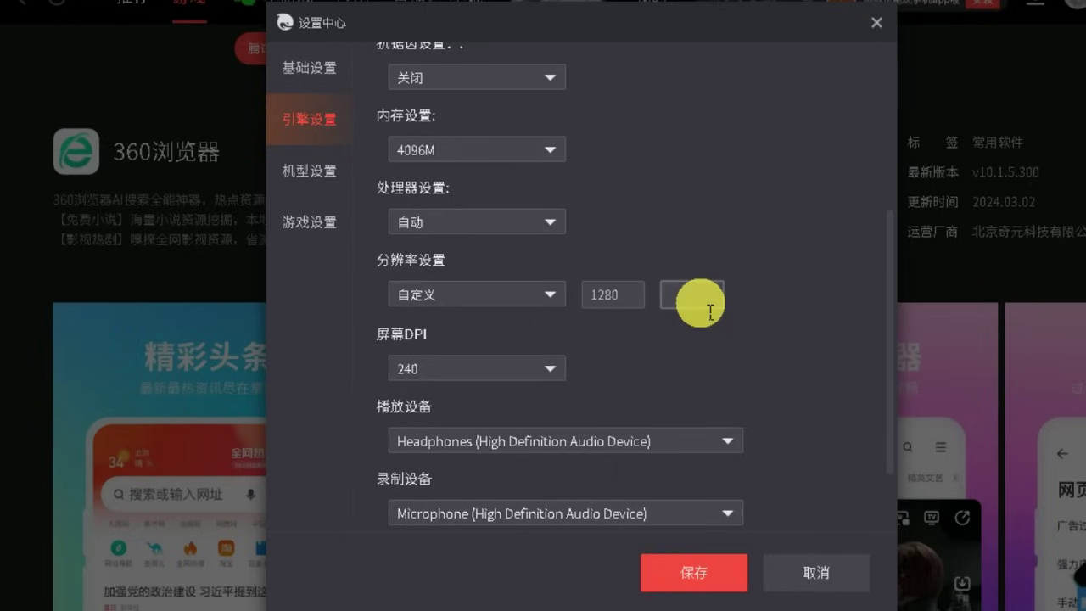
type("960")
- Check the playback device and DPI options, and the phone category and model lists in 机型设置
left_click(399, 440)
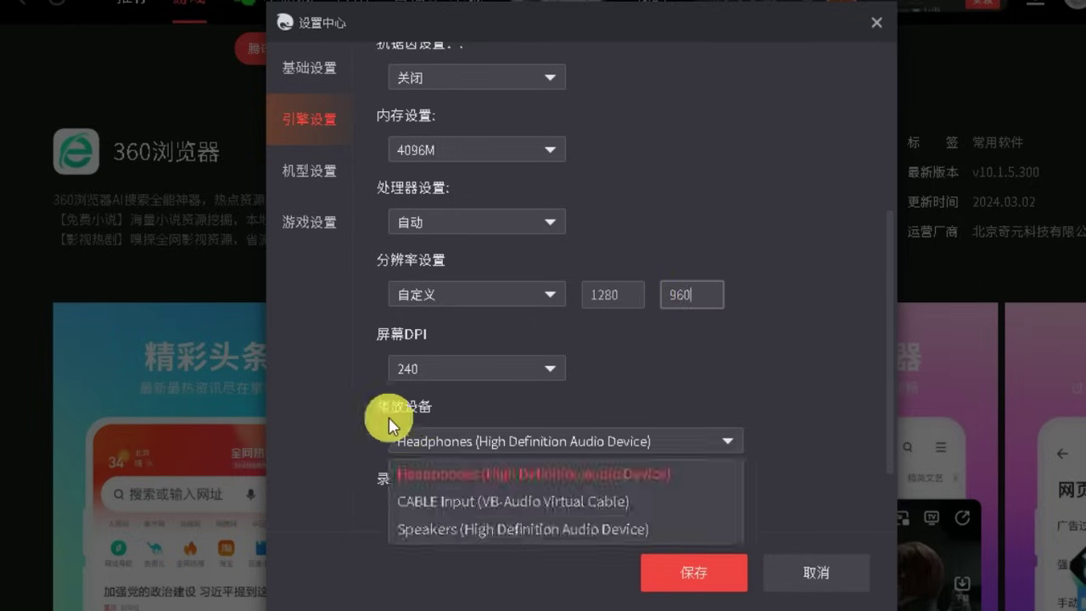
left_click(480, 368)
left_click(335, 177)
left_click(335, 174)
left_click(494, 136)
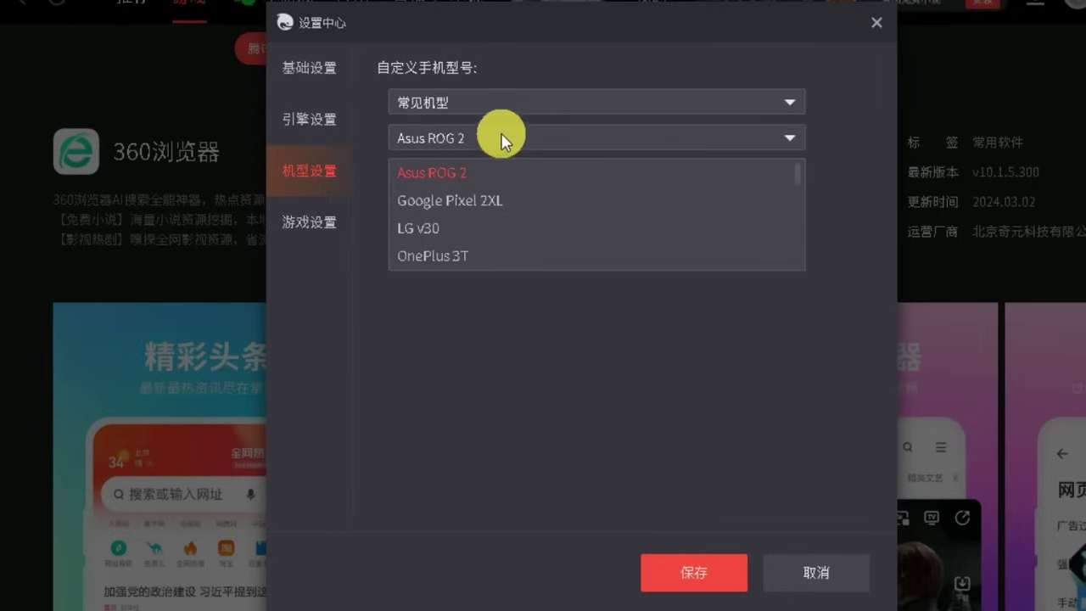
left_click(488, 106)
left_click(481, 137)
- Configure PUBG MOBILE in 游戏设置 with 高清1080P clarity, 流畅 graphics quality and 90 FPS, and save the settings
left_click(320, 233)
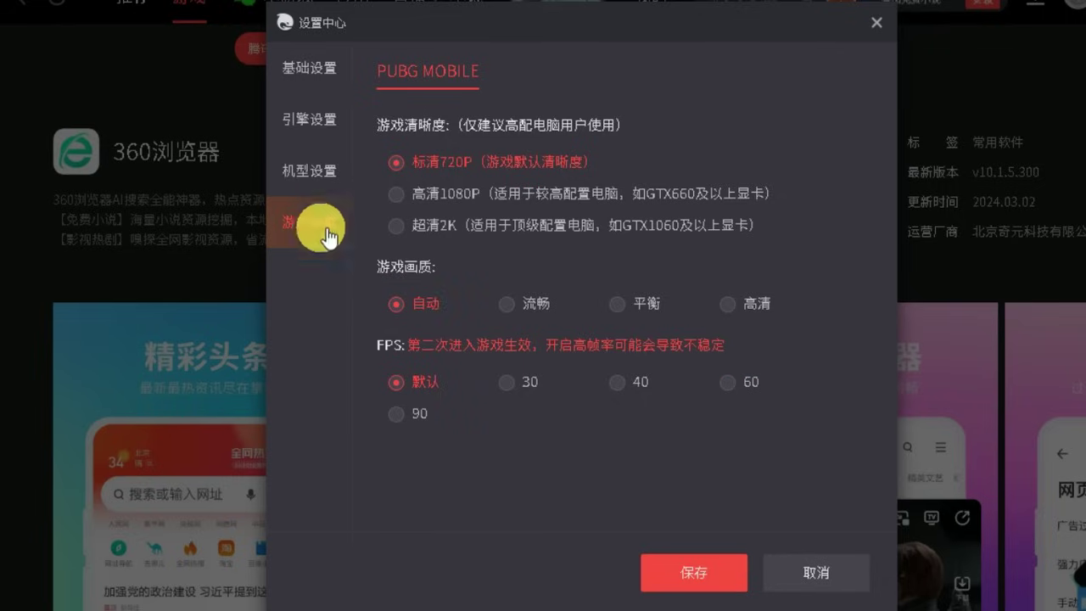
left_click(395, 193)
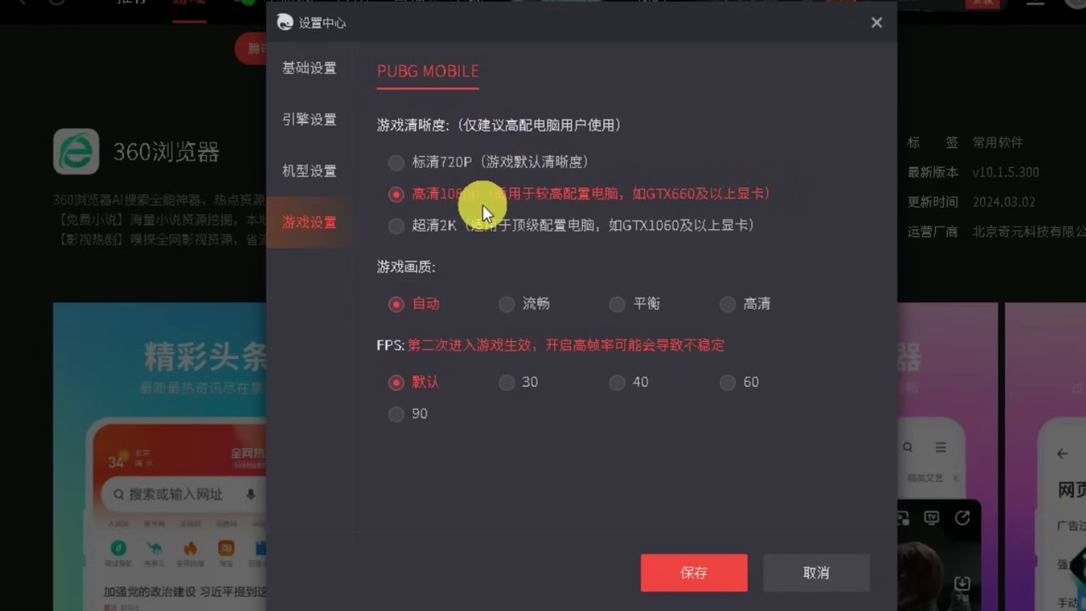
left_click(530, 307)
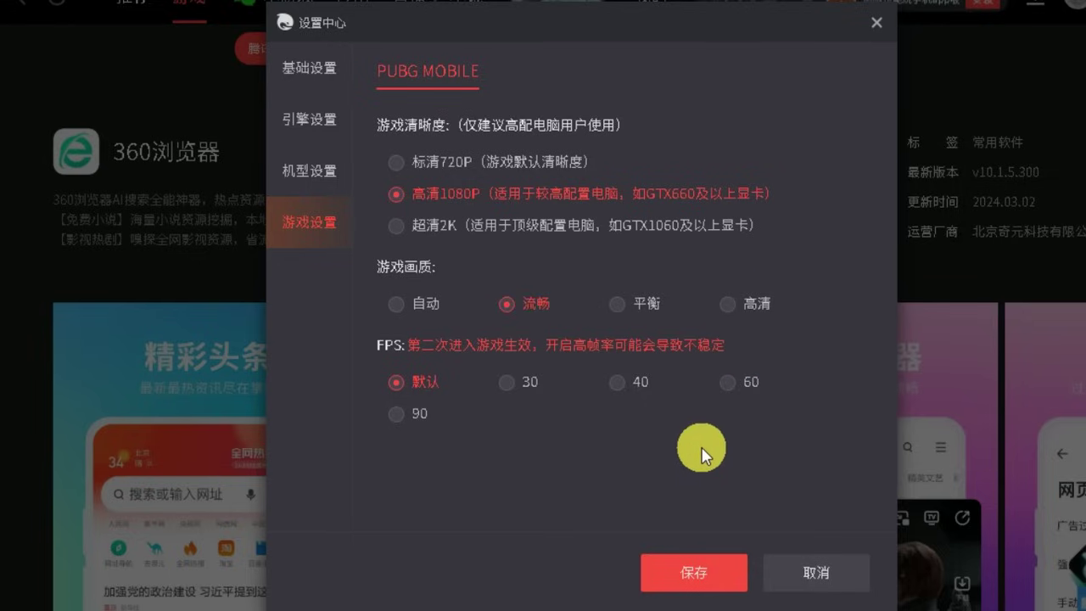
left_click(407, 419)
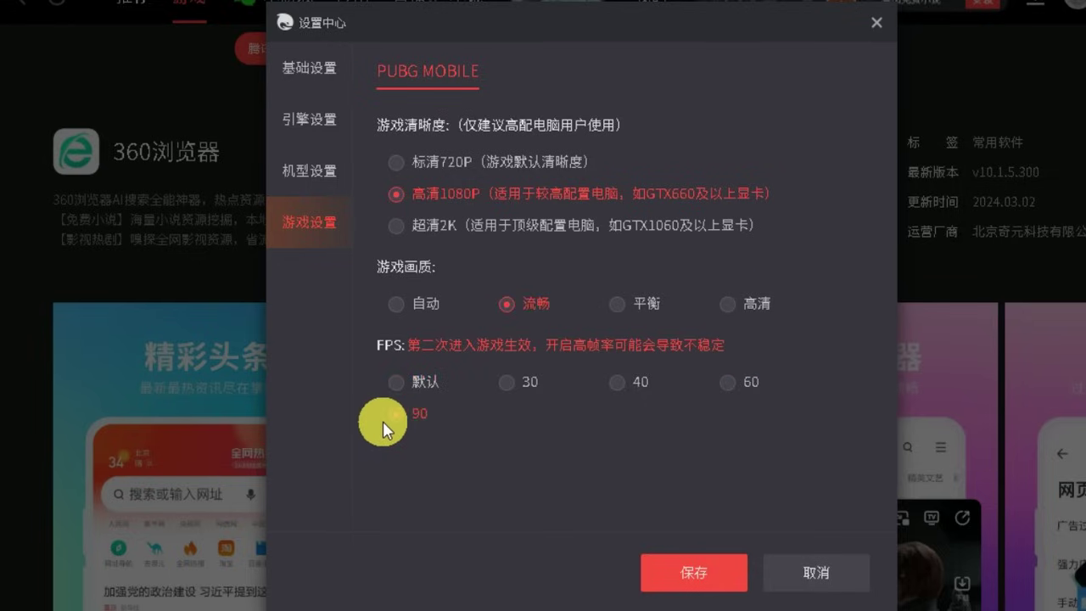
left_click(720, 573)
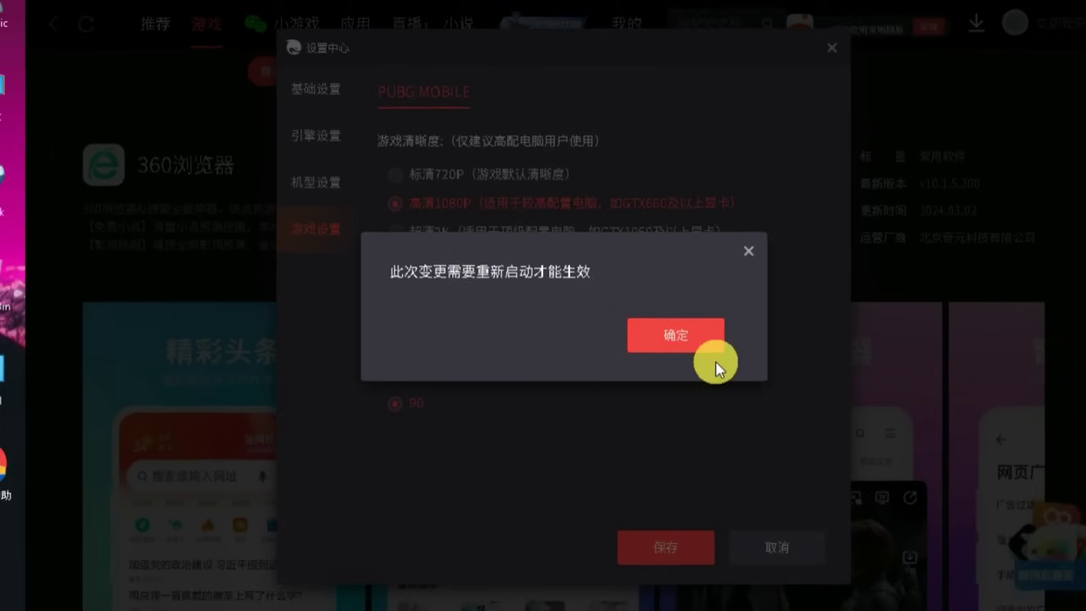
left_click(735, 341)
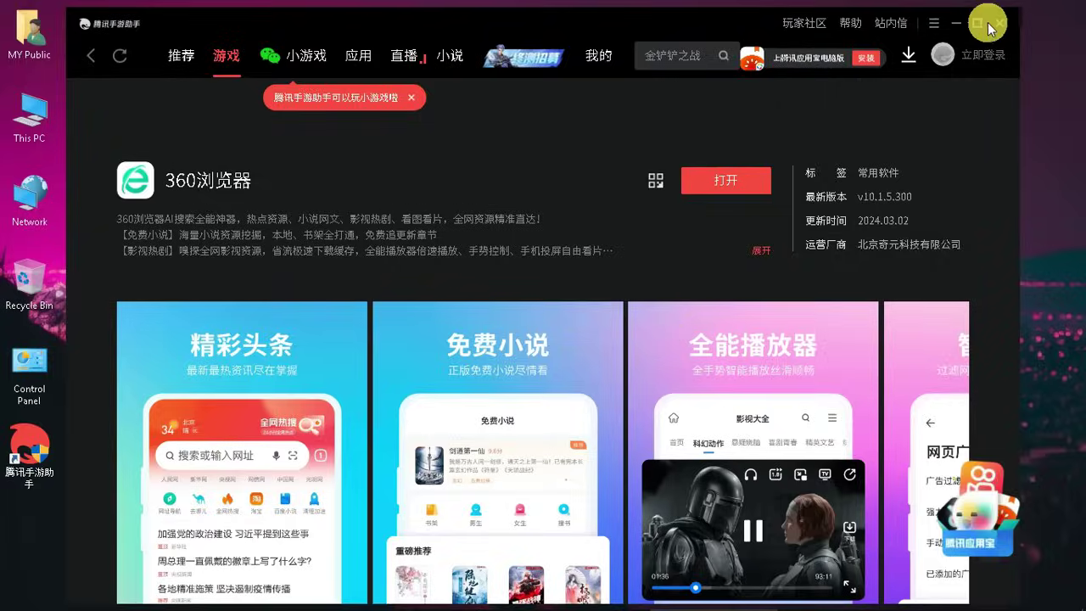
- Close the emulator and check Task Manager for its remaining 腾讯手游助手 background processes
left_click(997, 23)
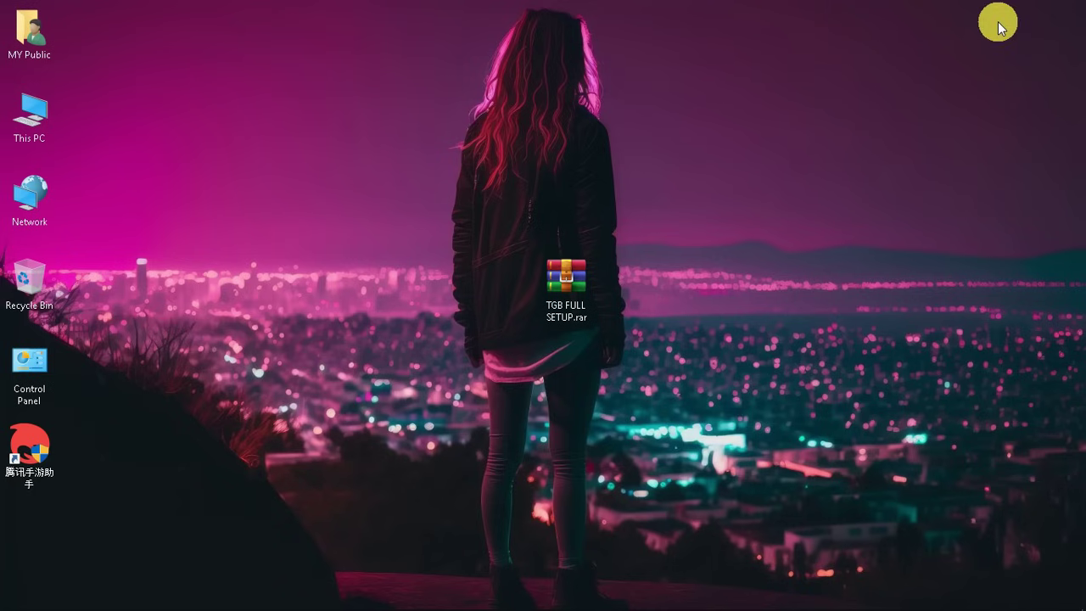
right_click(728, 598)
left_click(632, 600)
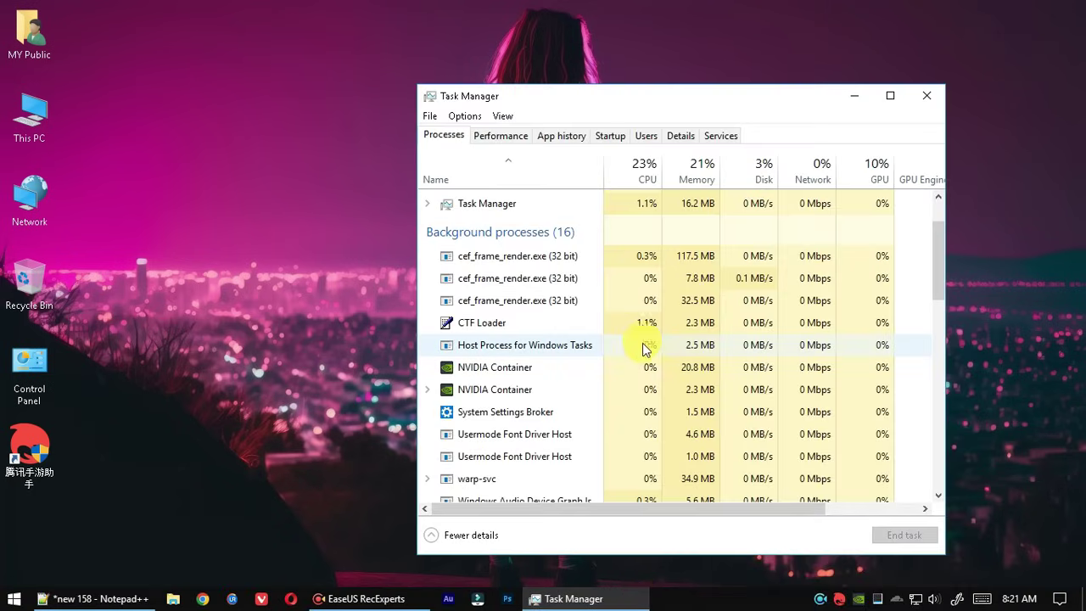
scroll(554, 420, "down", 3)
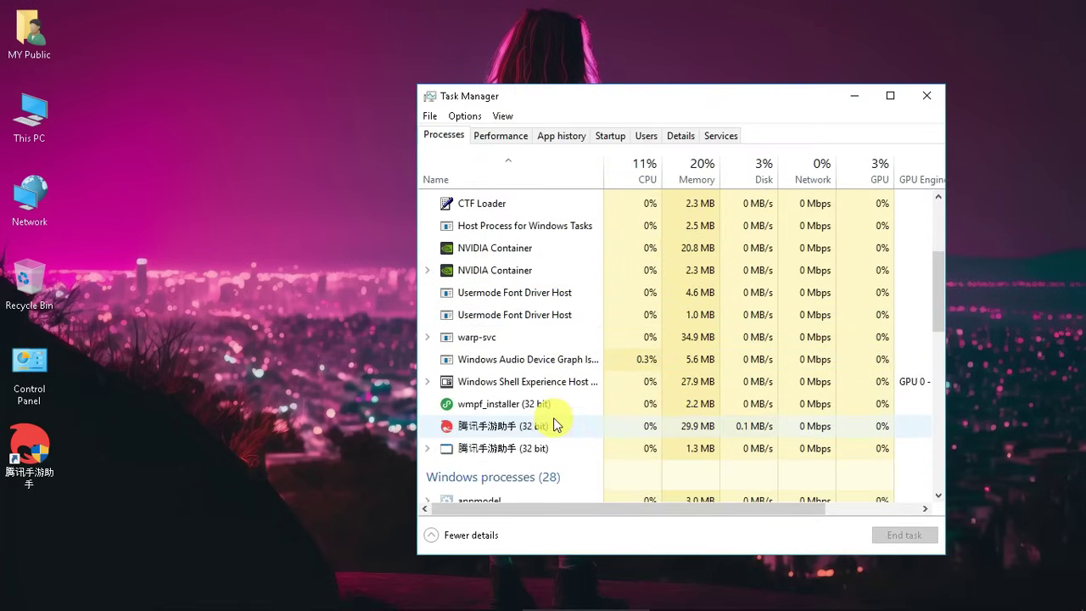
double_click(533, 355)
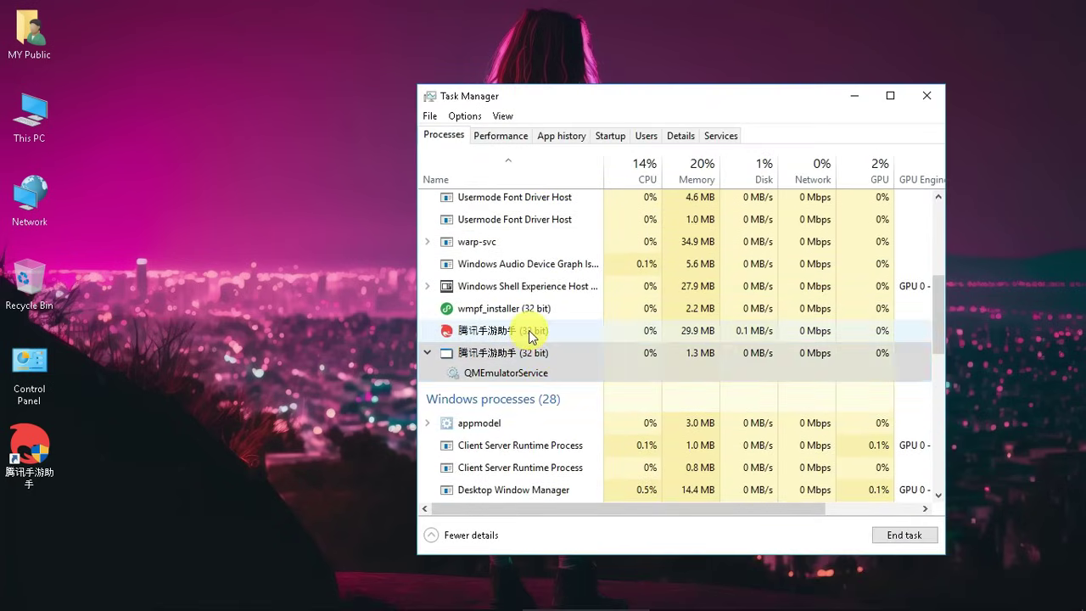
key("alt+F4")
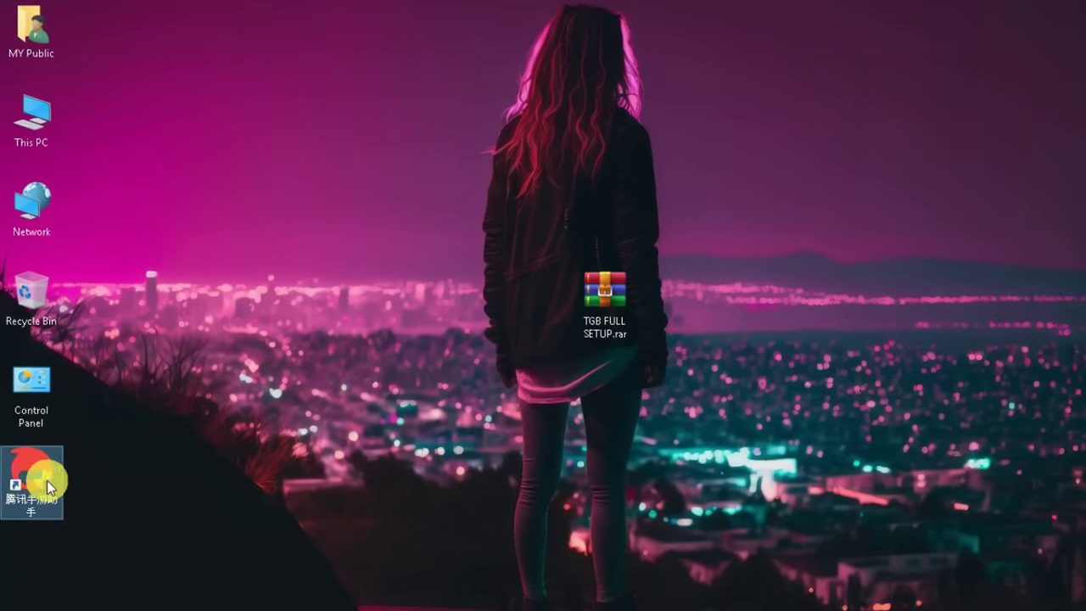
- Open the file location of the 腾讯手游助手 desktop shortcut and delete that shortcut from the desktop
right_click(37, 456)
left_click(136, 64)
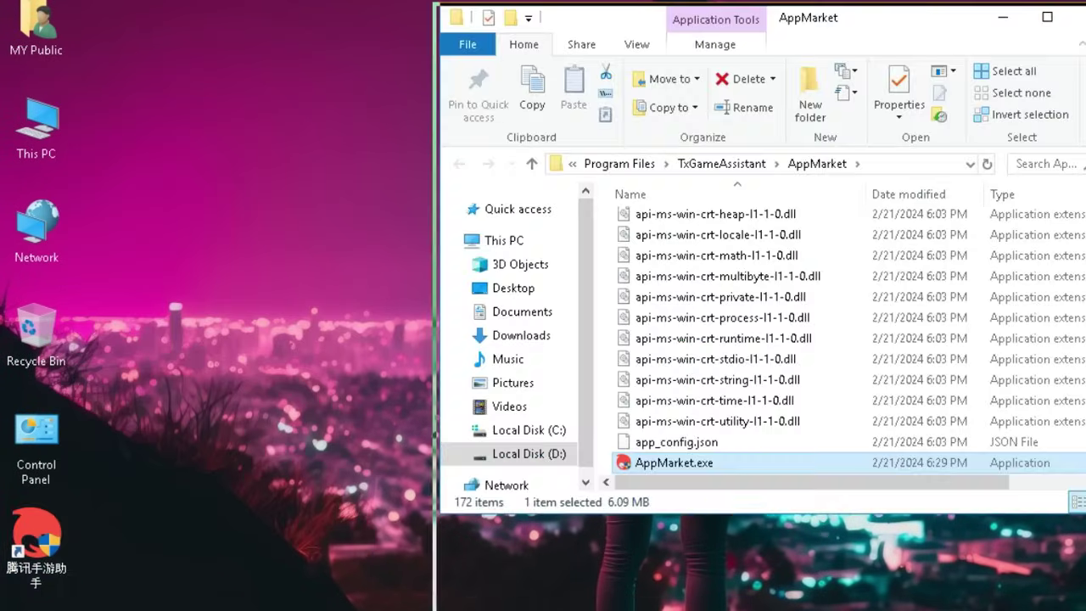
left_click(44, 545)
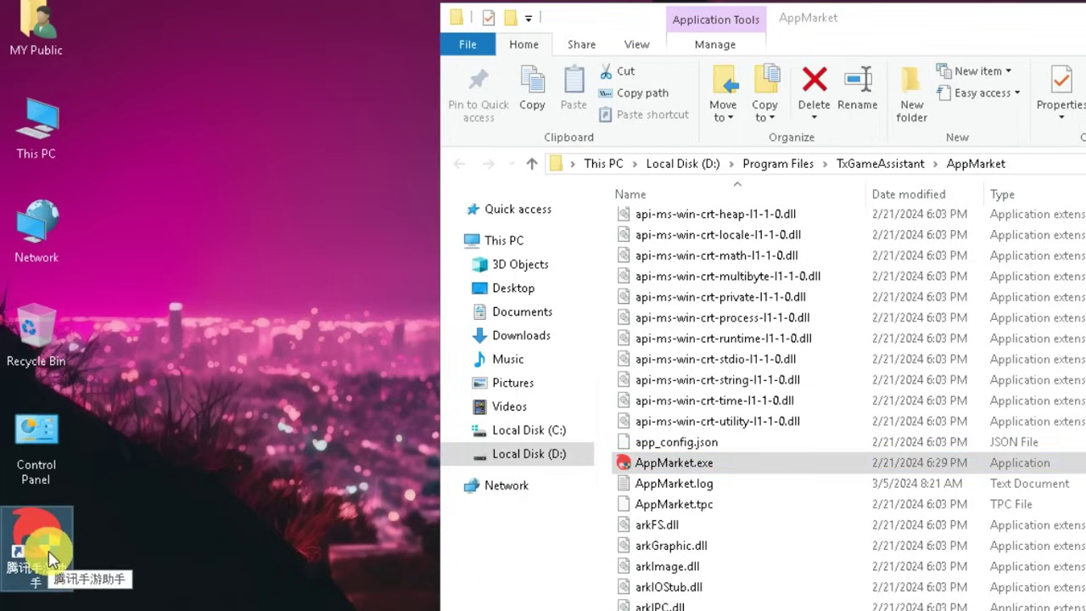
key("Delete")
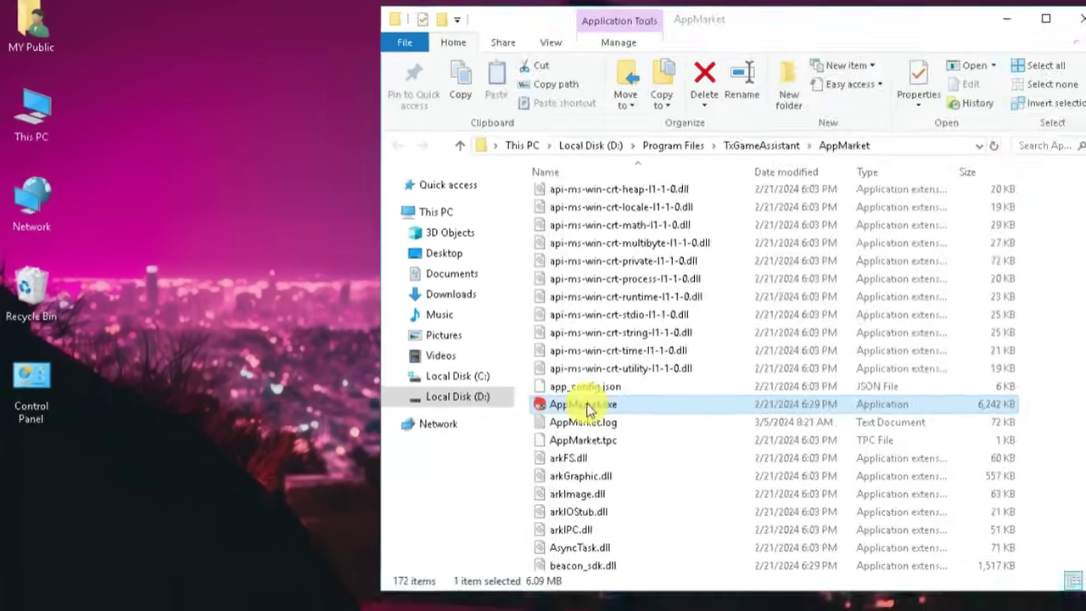
- Create a desktop shortcut for AppMarket.exe from the AppMarket folder
right_click(691, 467)
mouse_move(655, 492)
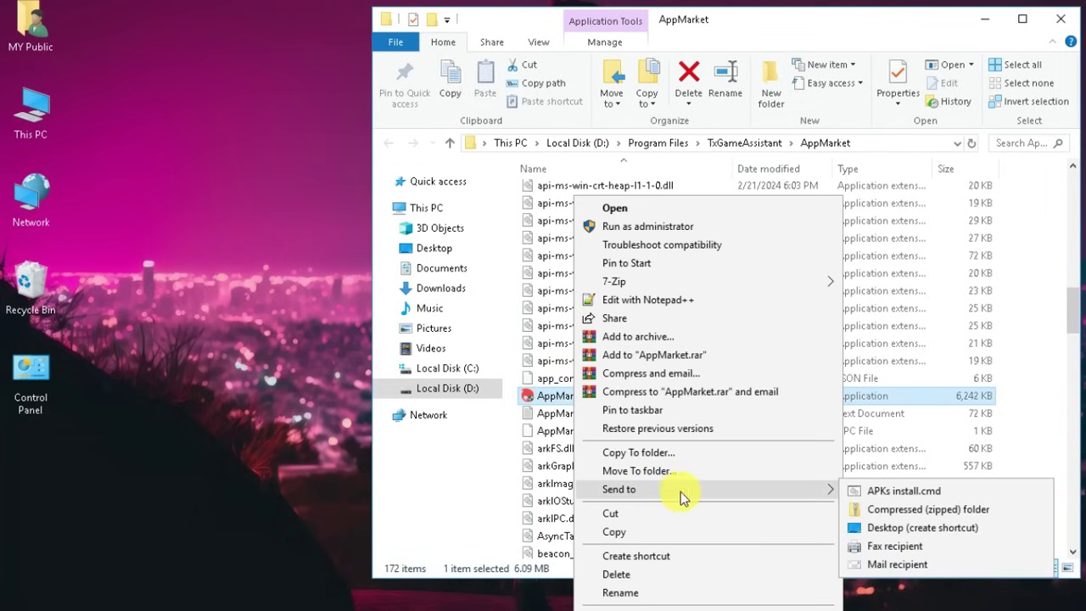
left_click(896, 529)
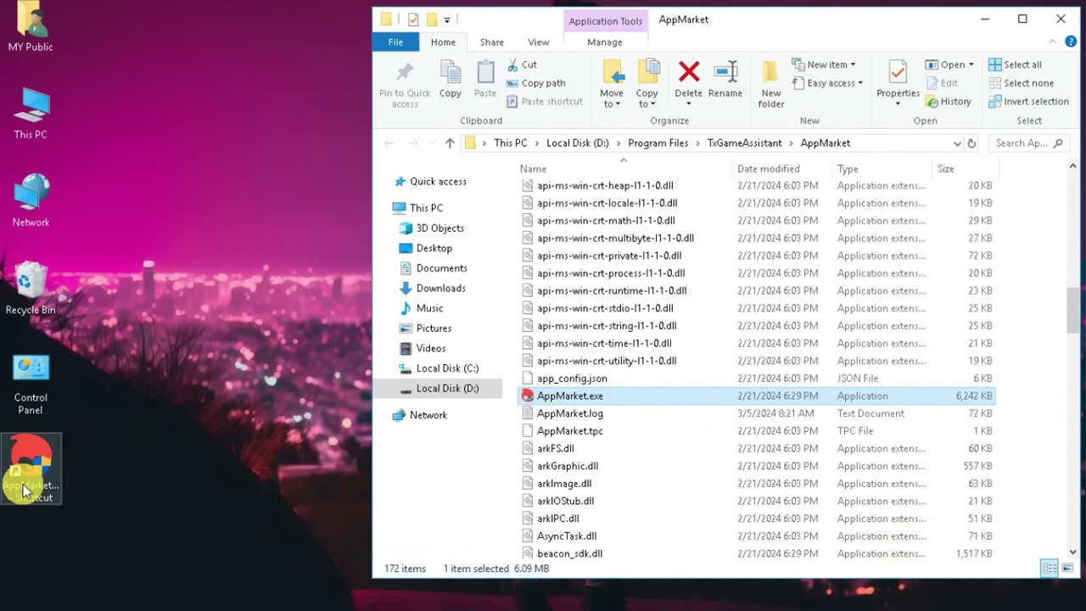
- Rename the AppMarket.exe desktop shortcut as Pubg Mobile
left_click(28, 468)
right_click(52, 564)
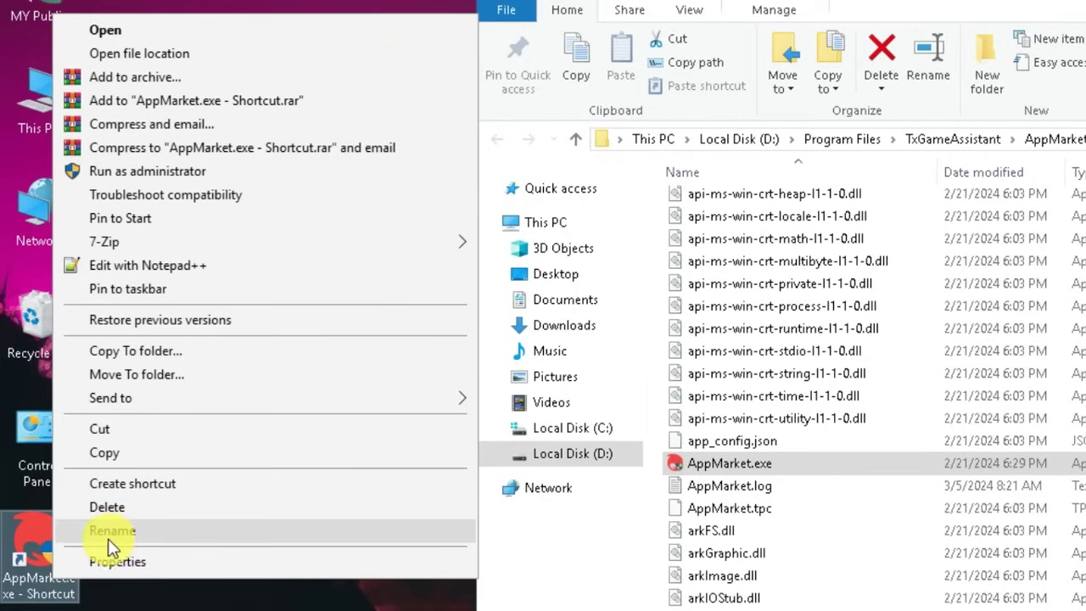
left_click(96, 510)
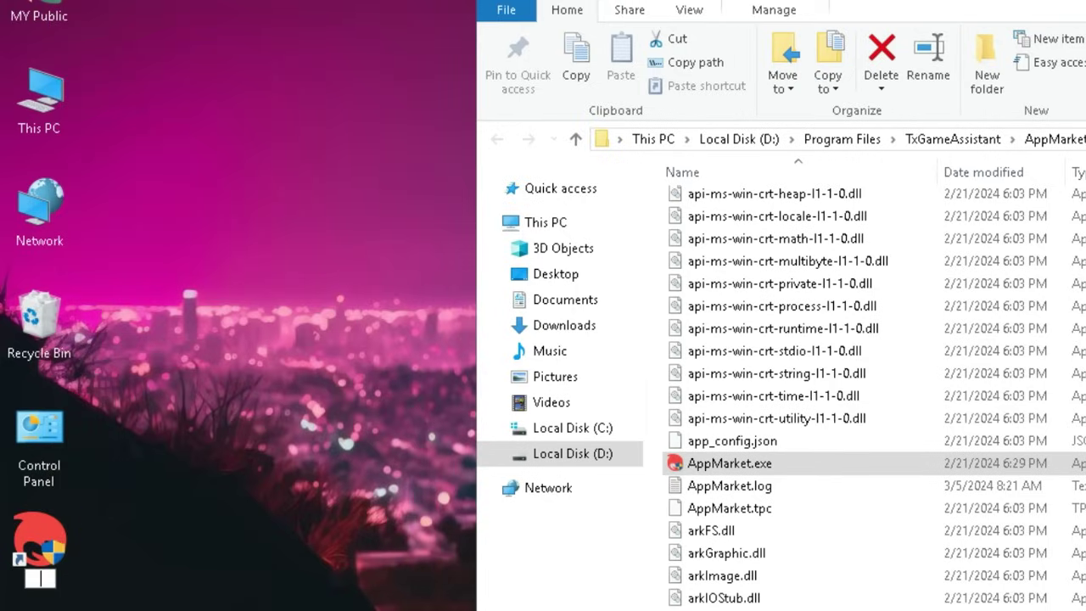
type("bg Mo")
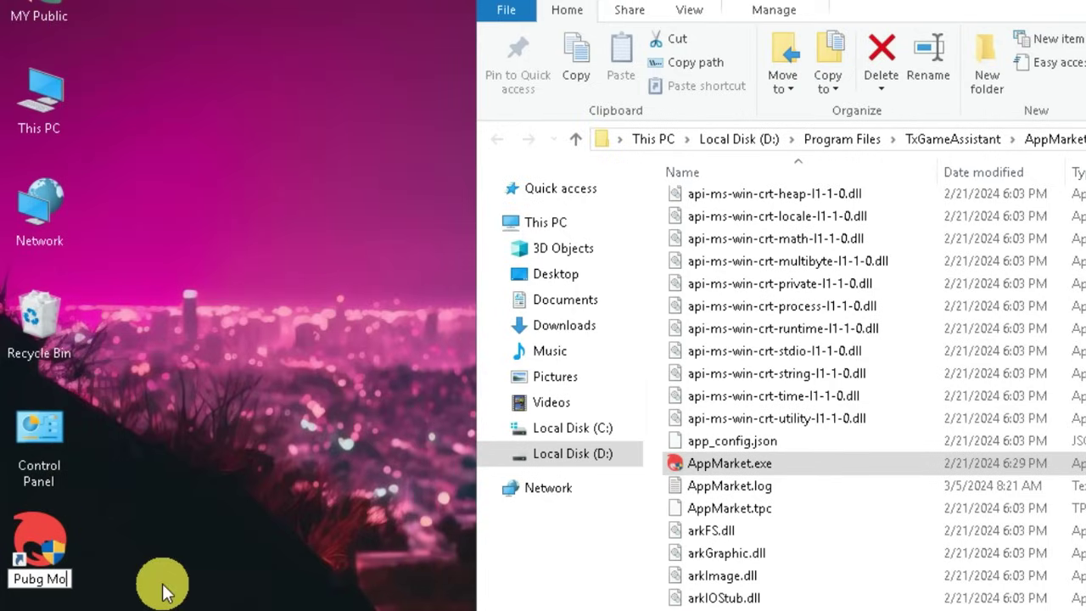
type("bile")
key("Return")
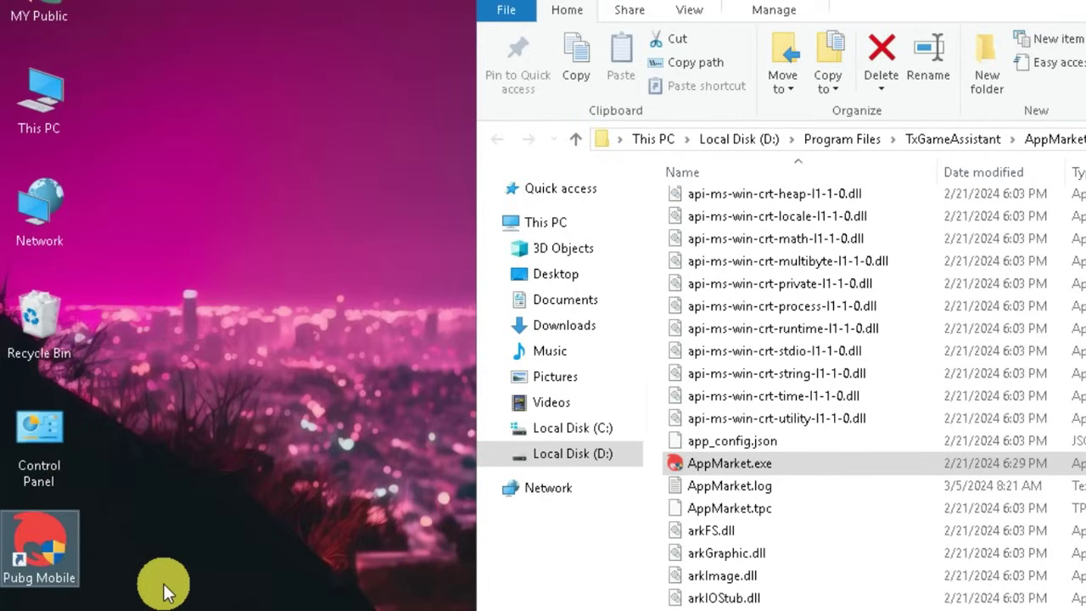
- Append -startpkg "com.tencent.ig" -from DesktopLink to the Pubg Mobile shortcut's target and apply the change
right_click(82, 573)
left_click(92, 554)
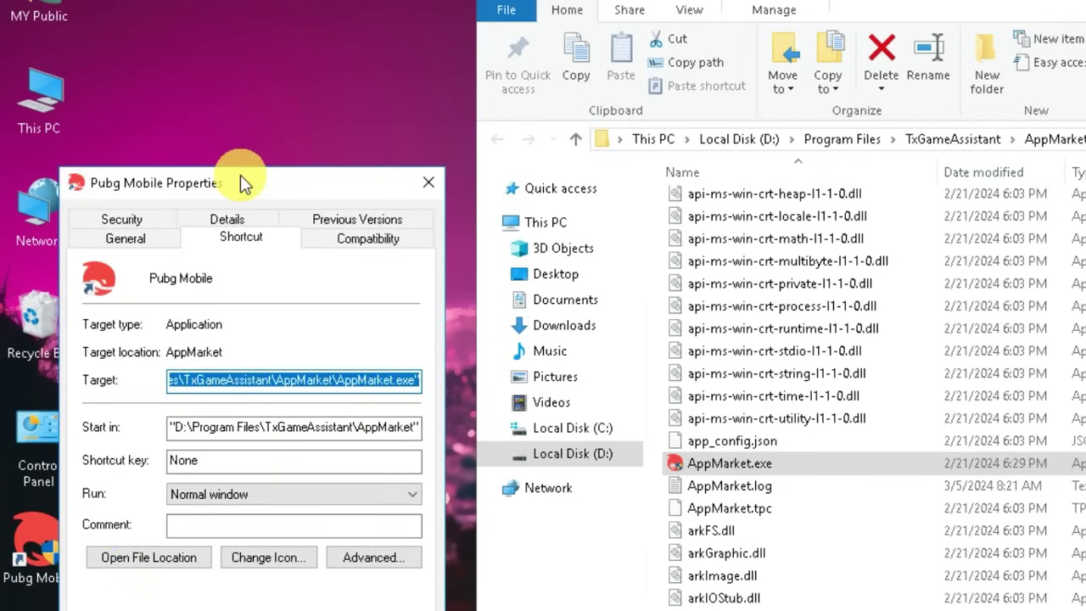
left_click_drag(240, 180, 275, 29)
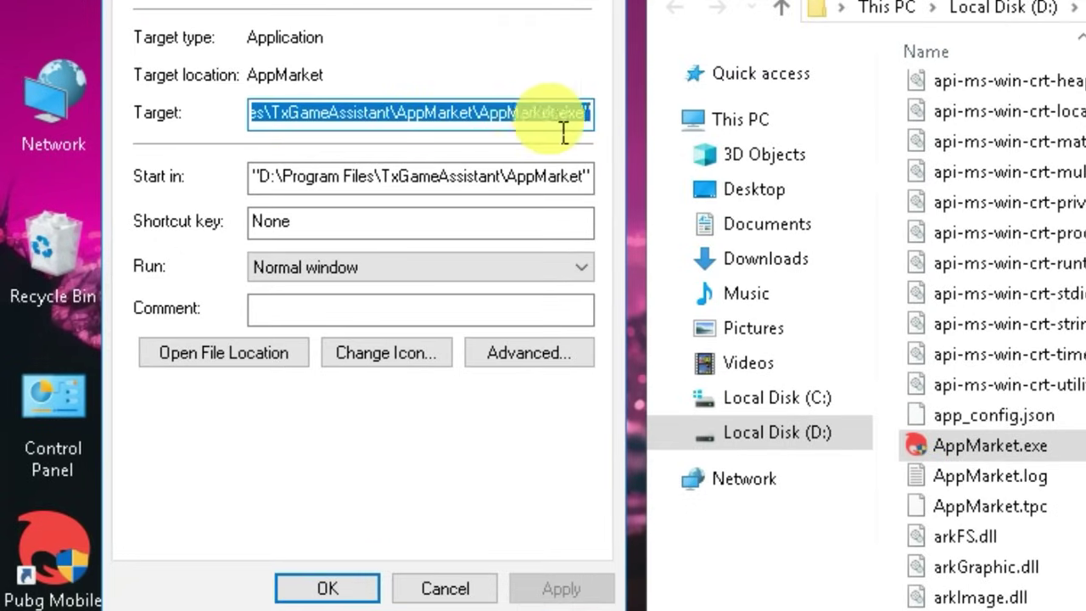
left_click(564, 134)
left_click_drag(253, 118, 623, 126)
left_click(606, 127)
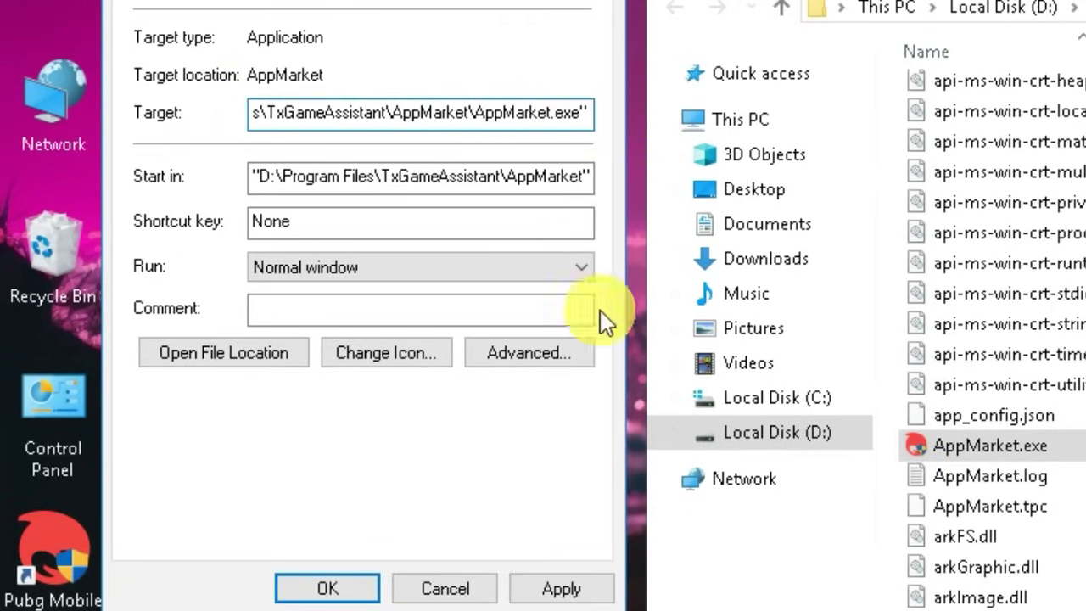
type("-startpkg \"com.tencent.ig\" -from DesktopLink")
left_click_drag(516, 113, 318, 125)
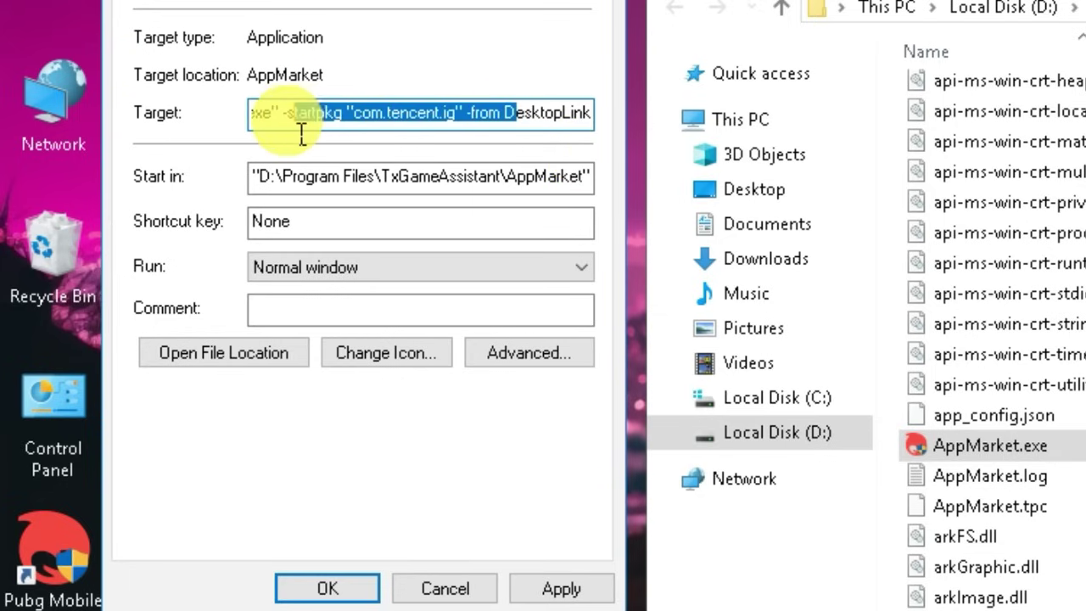
left_click(577, 590)
left_click(329, 594)
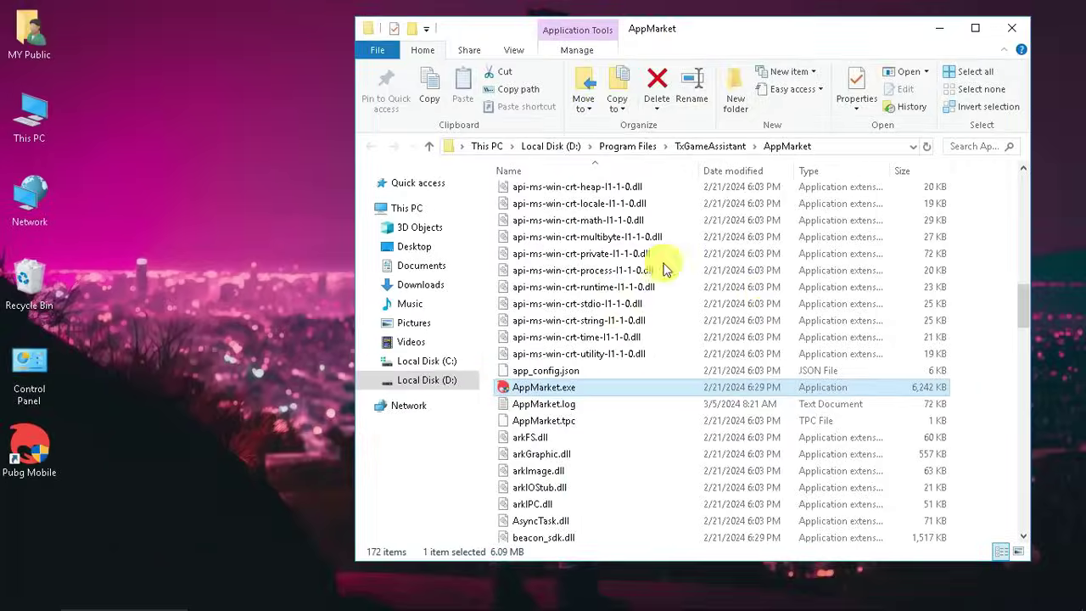
- Maximize the AppMarket folder window and open the ui folder inside TxGameAssistant
double_click(731, 25)
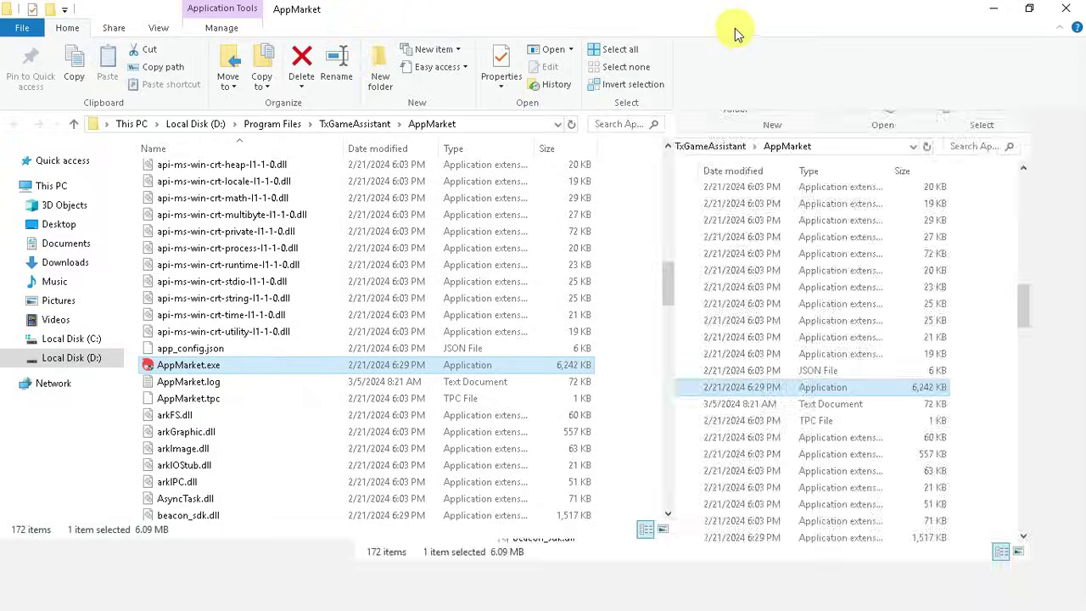
left_click(348, 126)
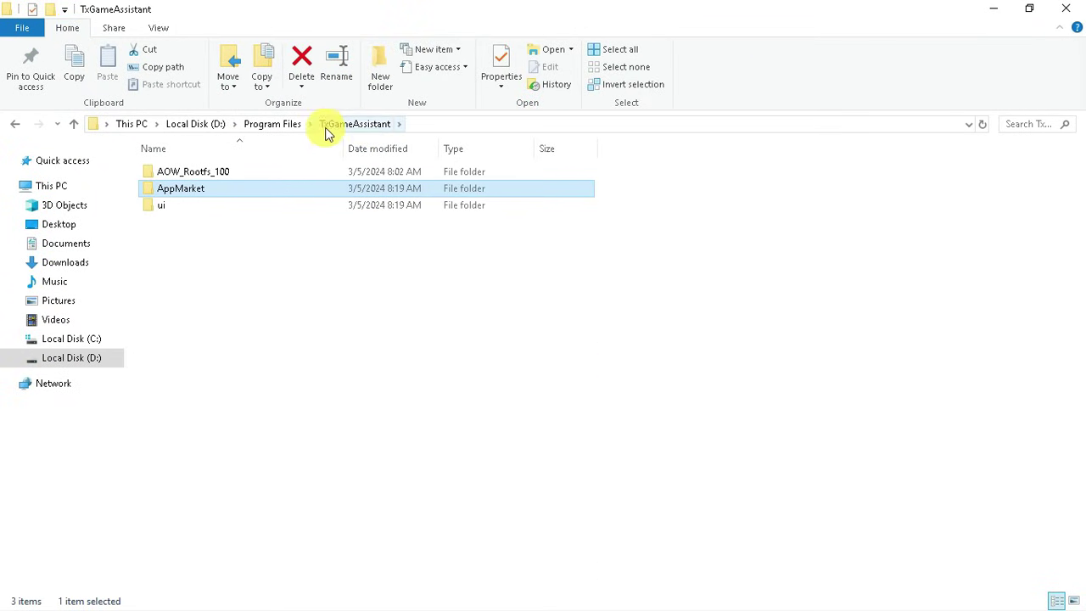
left_click(153, 208)
double_click(177, 207)
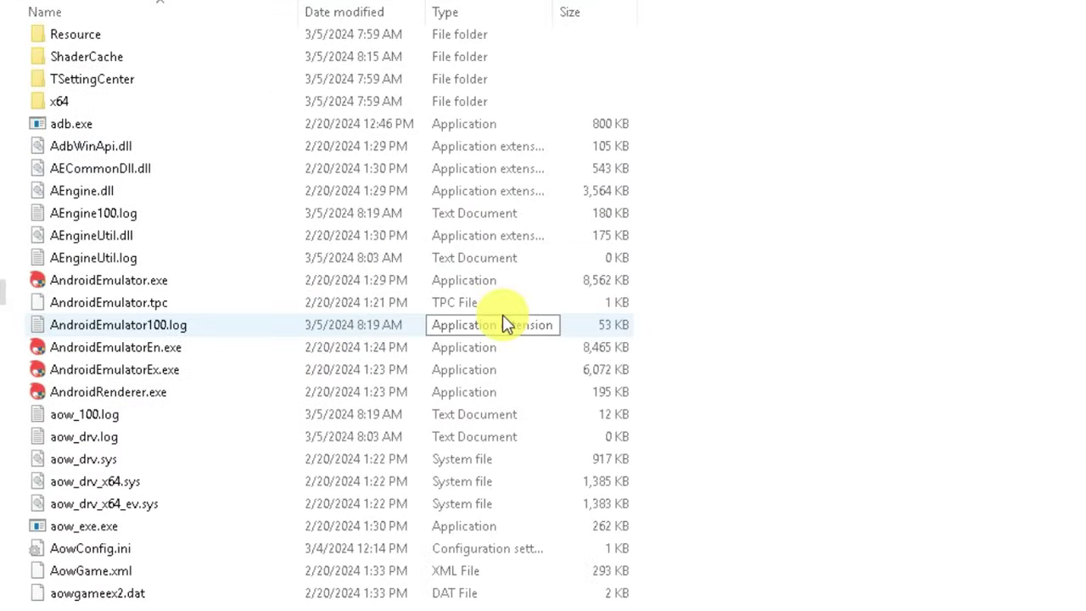
- Rename AndroidEmulatorEn.exe in the ui folder as AndroidEmulatorEn232.exe
scroll(502, 318, "down", 1)
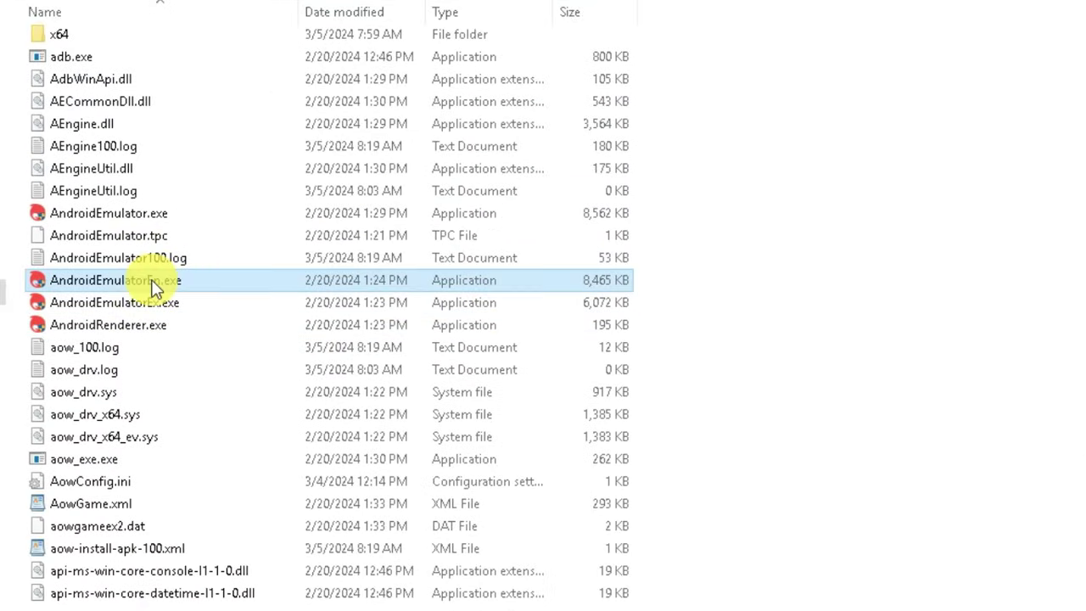
right_click(172, 285)
left_click(255, 583)
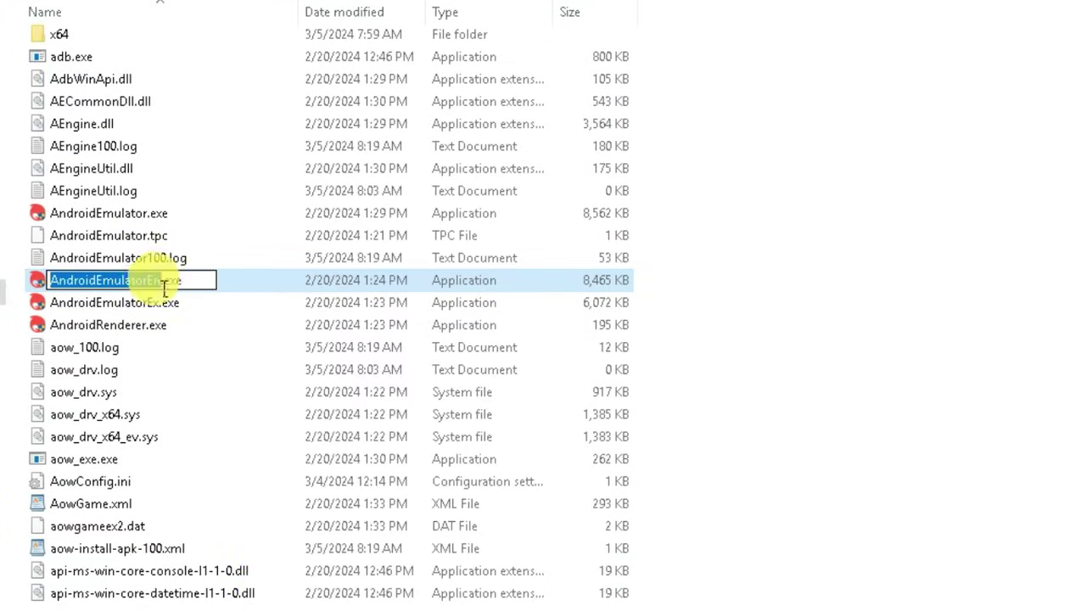
type("sdsds")
key("shift+Left")
key("shift+Left")
key("shift+Left")
key("shift+Left")
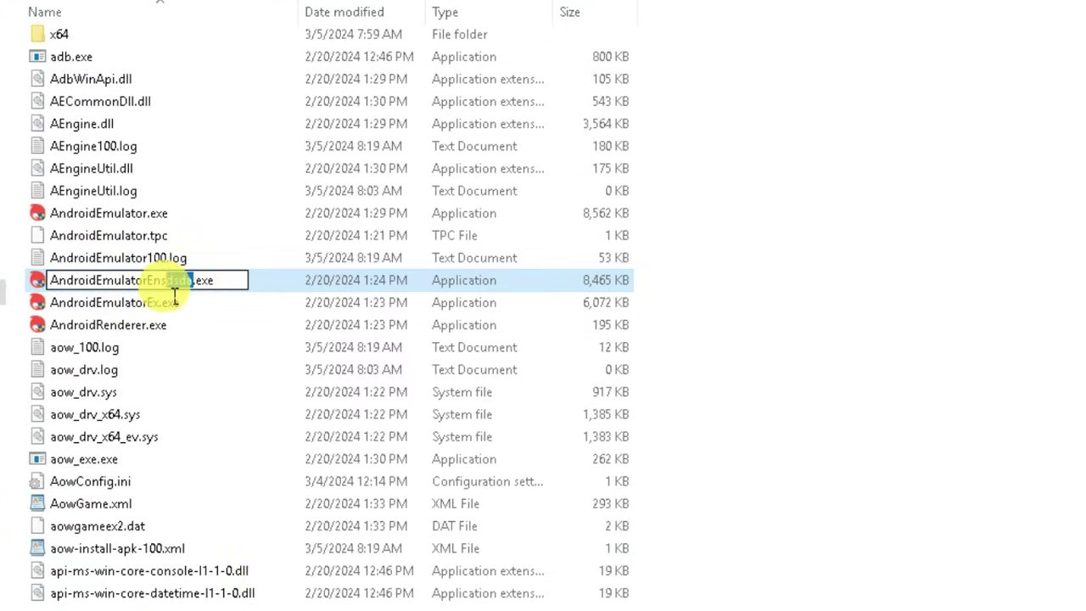
left_click(183, 306)
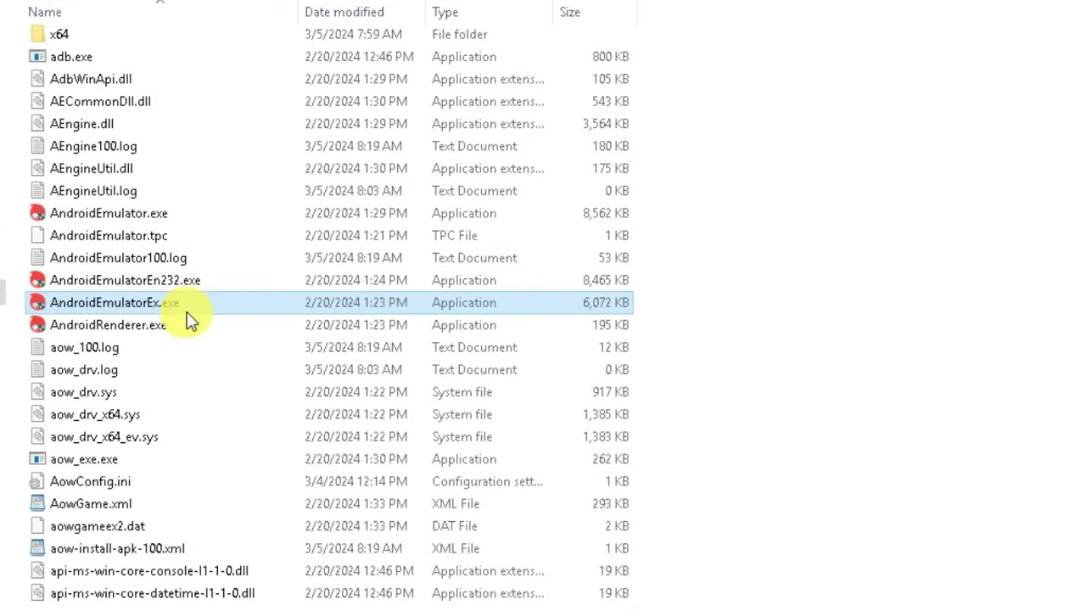
- Duplicate AndroidEmulator.exe within the ui folder
left_click(128, 213)
right_click(128, 211)
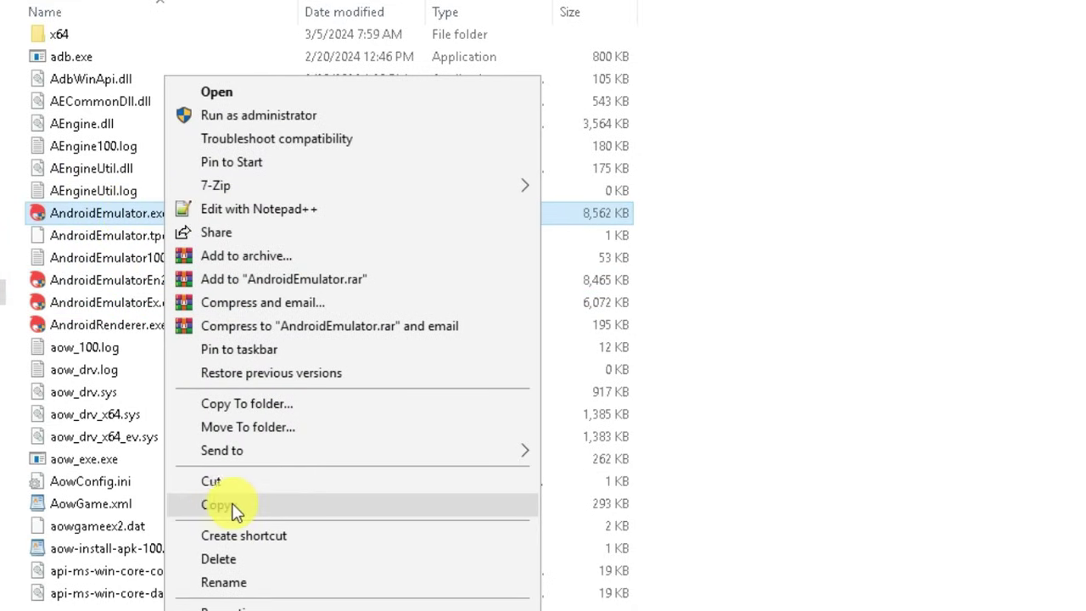
left_click(230, 505)
left_click(769, 454)
right_click(769, 454)
left_click(985, 365)
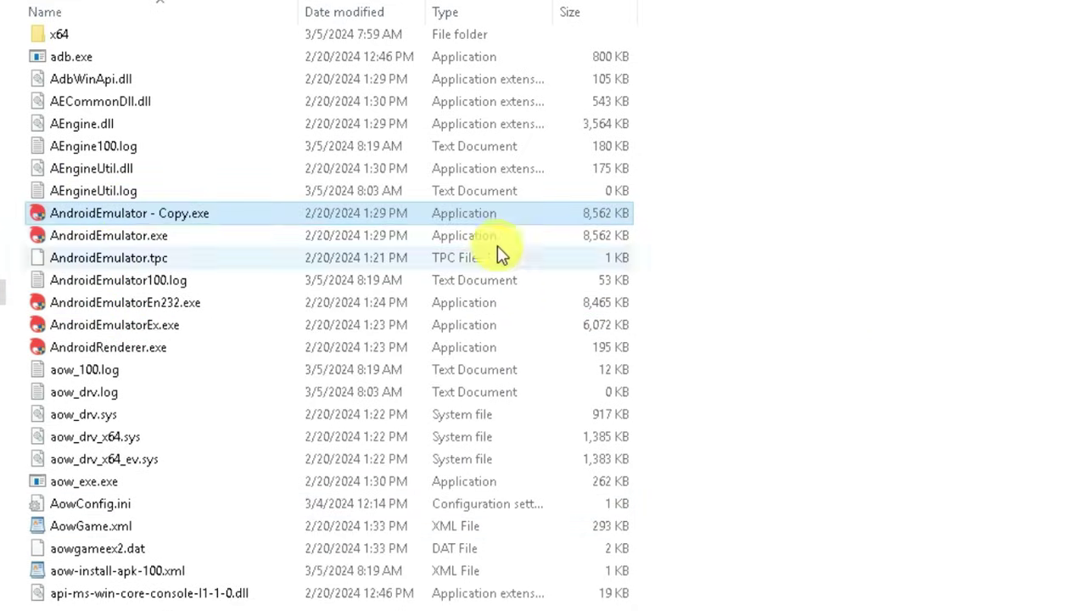
- Rename the copy of AndroidEmulator.exe as AndroidEmulatorEn.exe and close the folder window
right_click(178, 225)
left_click(246, 583)
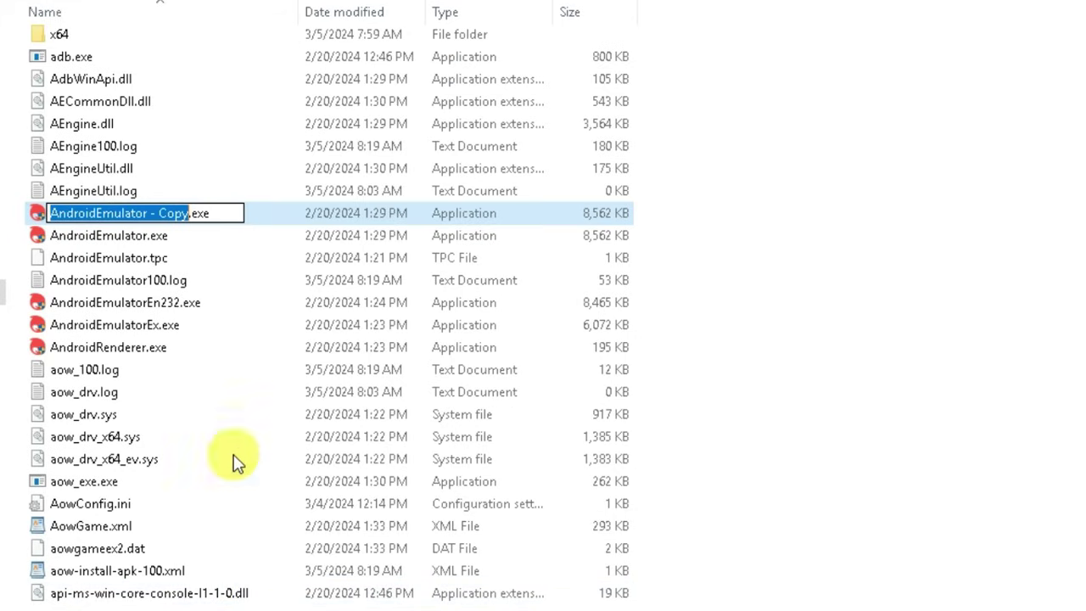
left_click(152, 214)
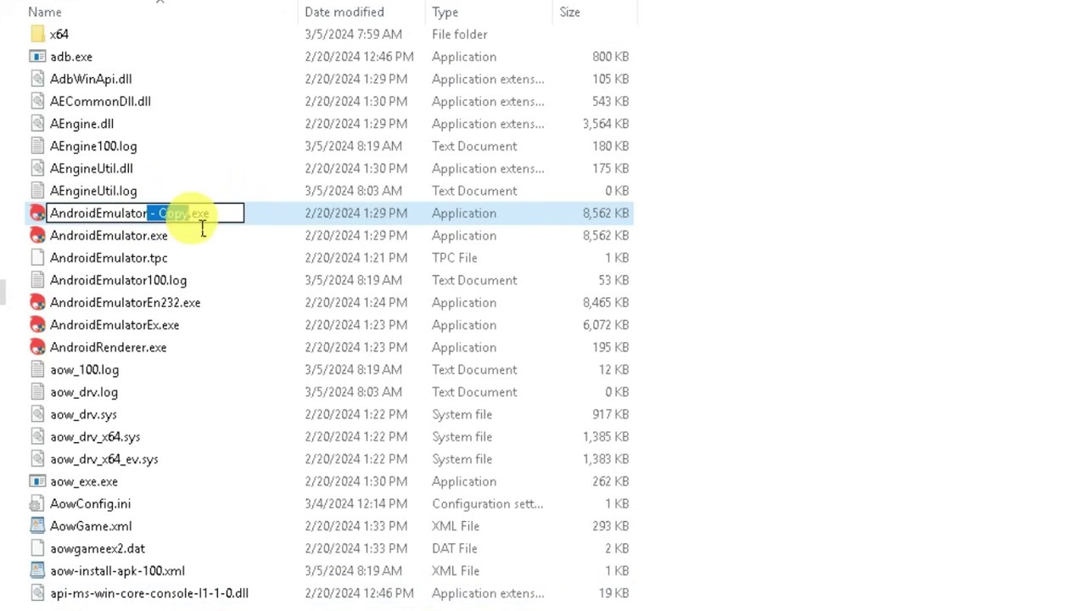
type("E")
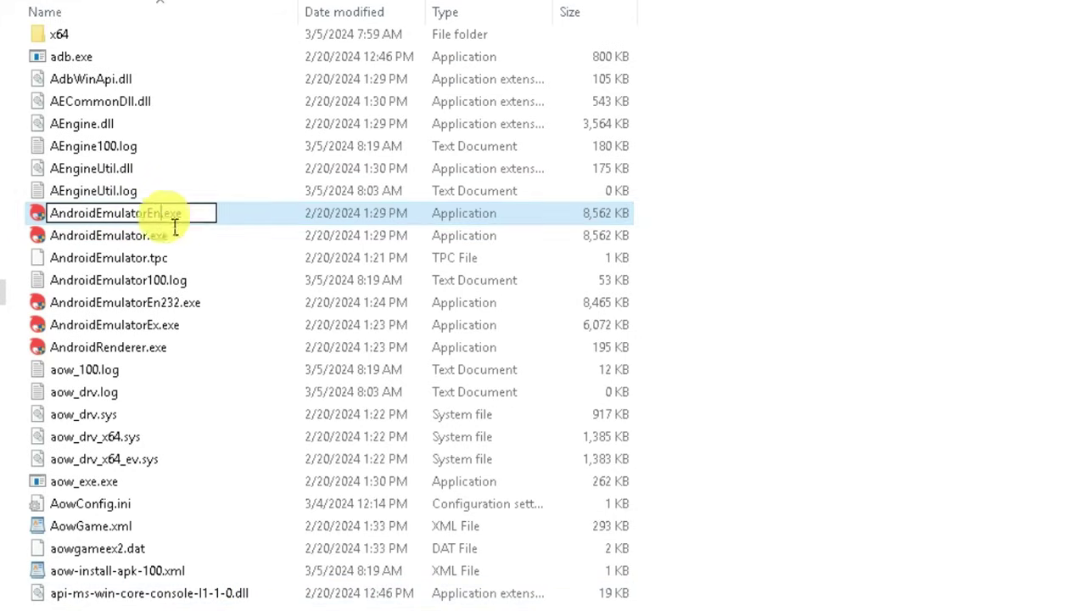
type("n")
left_click(710, 193)
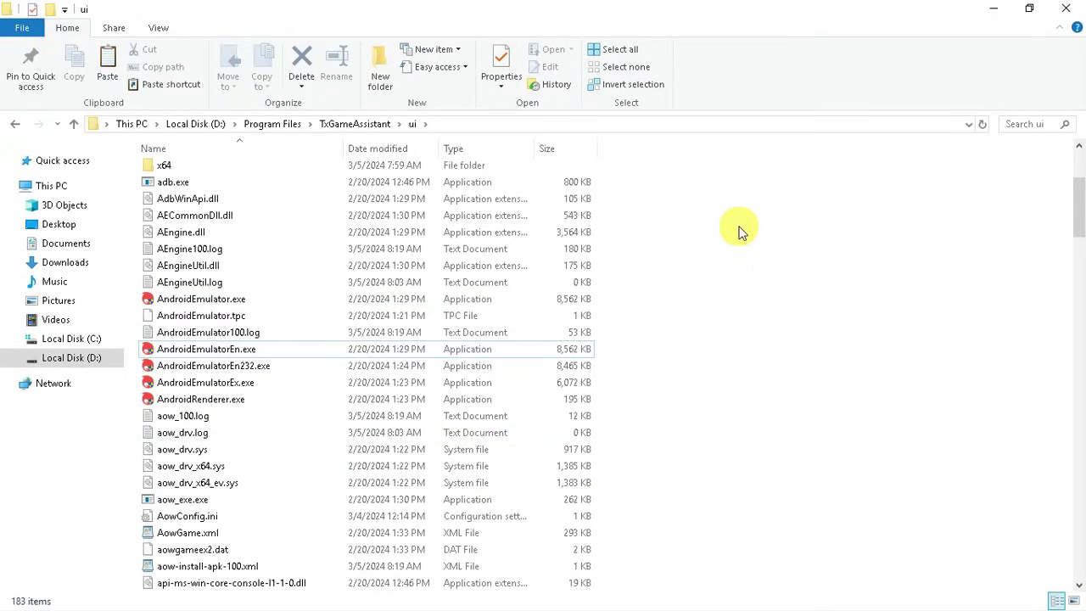
left_click(1066, 8)
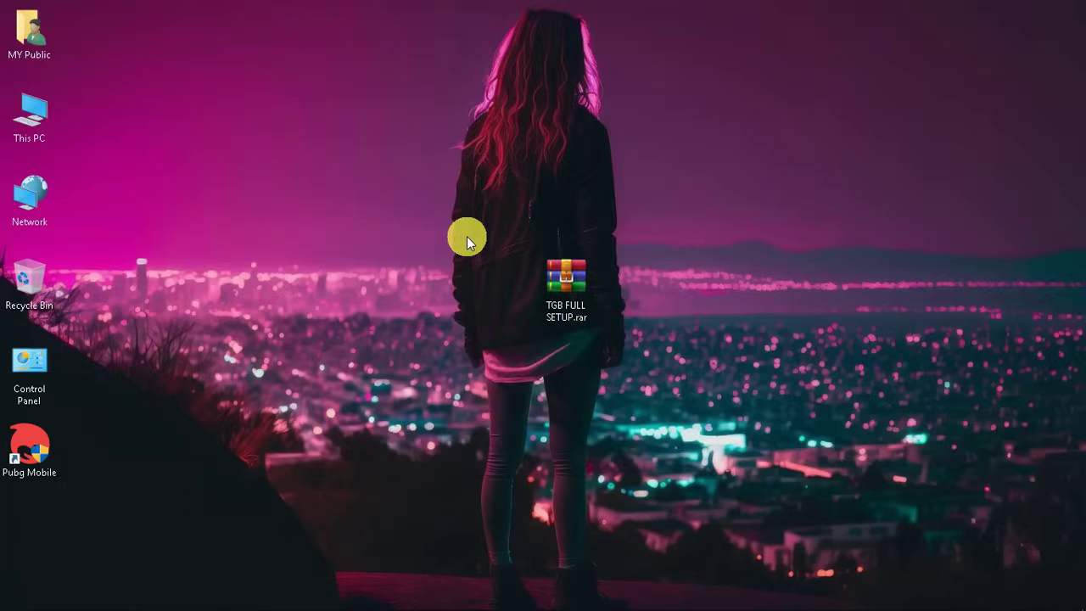
- Switch to NVIDIA Control Panel and open the custom resolution list from its Change resolution settings
right_click(472, 231)
left_click(528, 348)
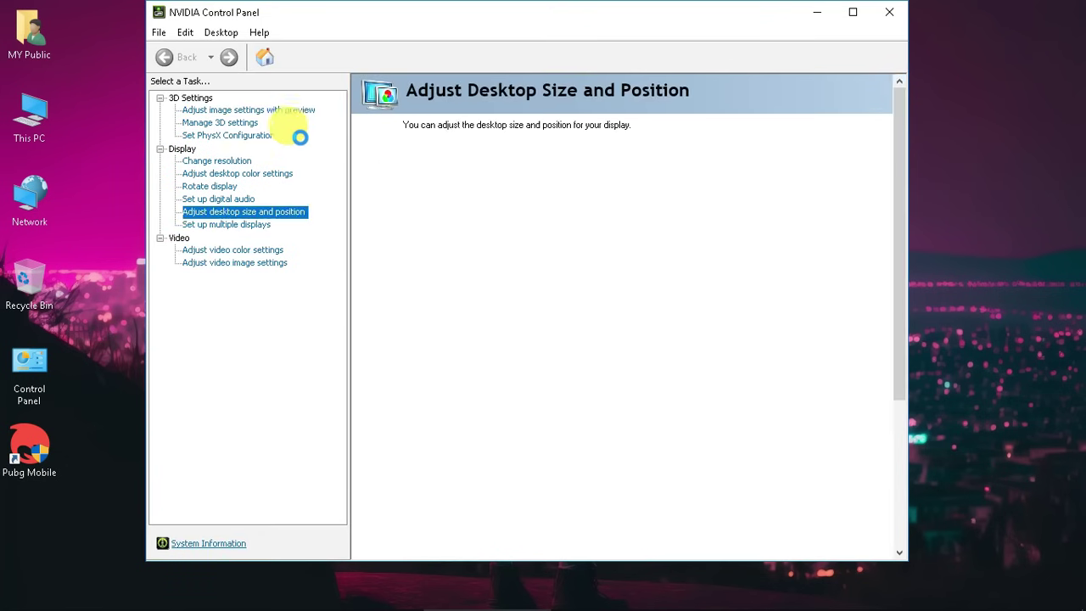
left_click(271, 111)
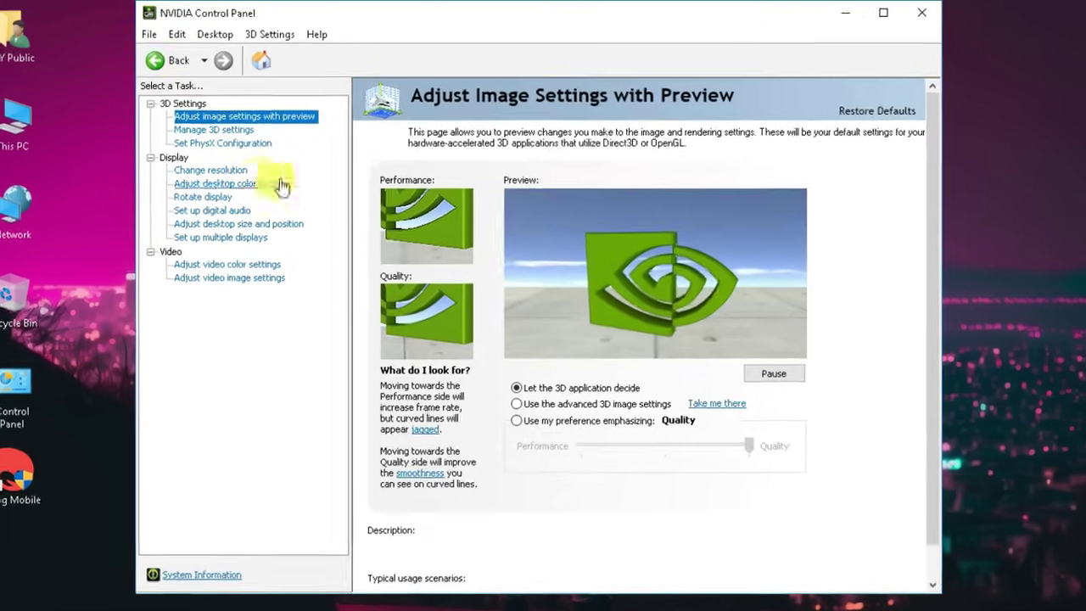
left_click(236, 172)
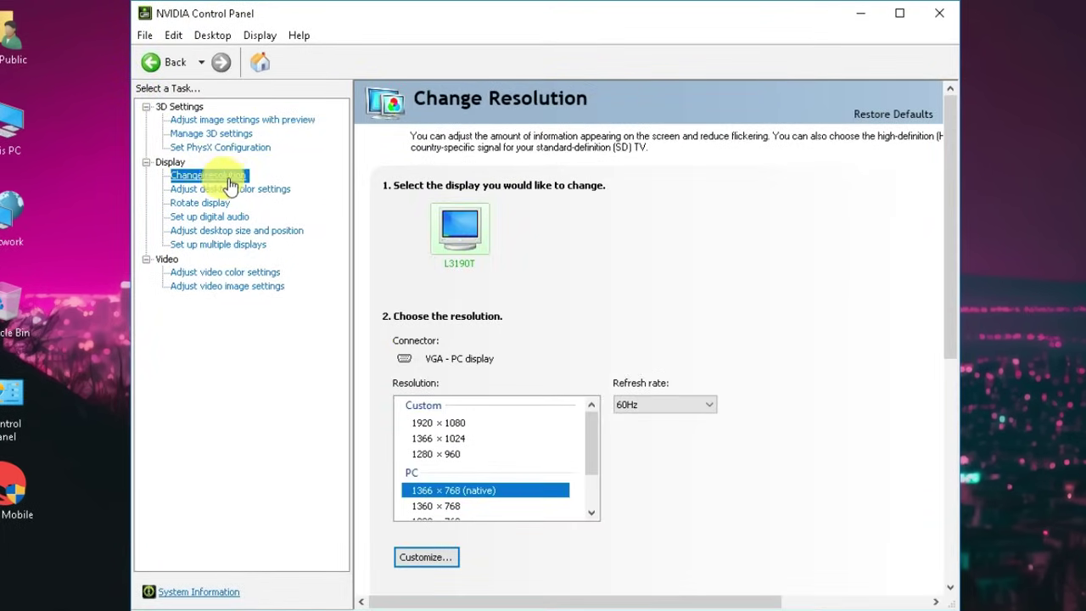
scroll(664, 485, "down", 1)
left_click(436, 540)
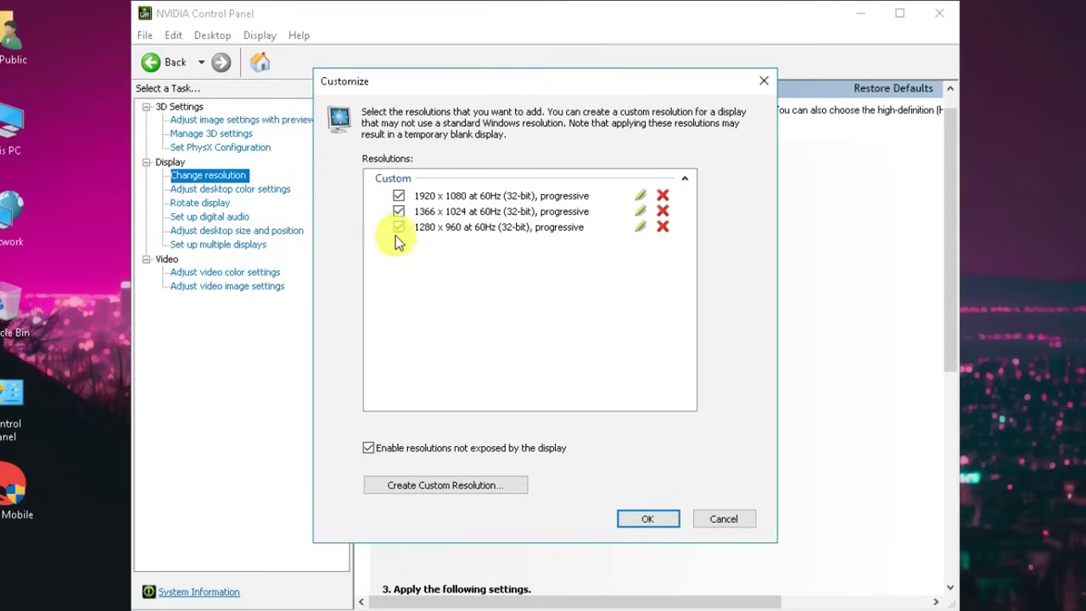
- Try to create a custom resolution with 1280 horizontal pixels and 960 vertical lines
left_click(448, 489)
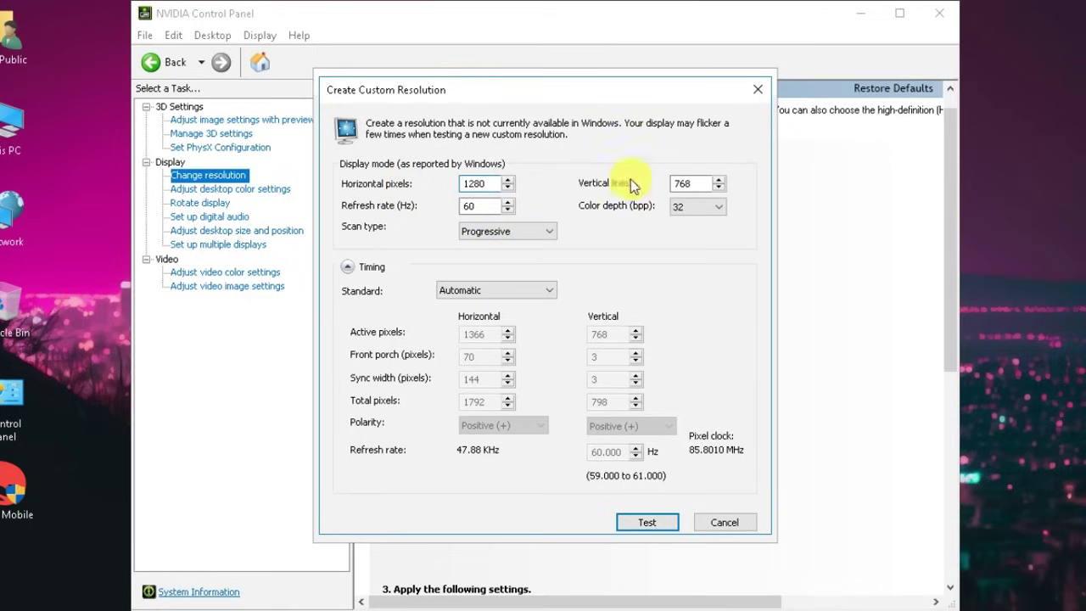
type("9")
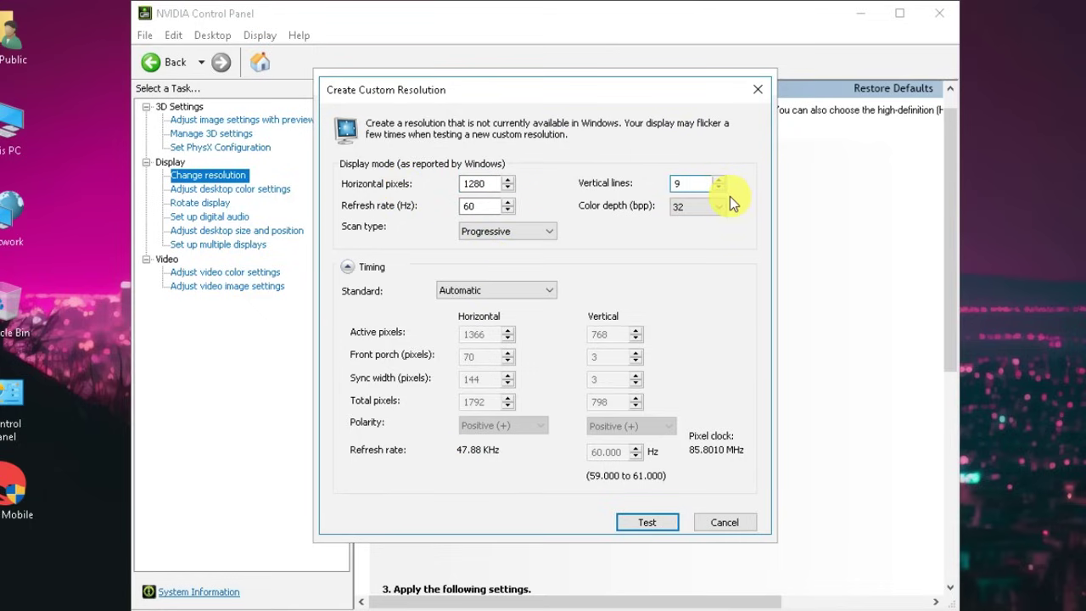
type("60")
left_click(653, 526)
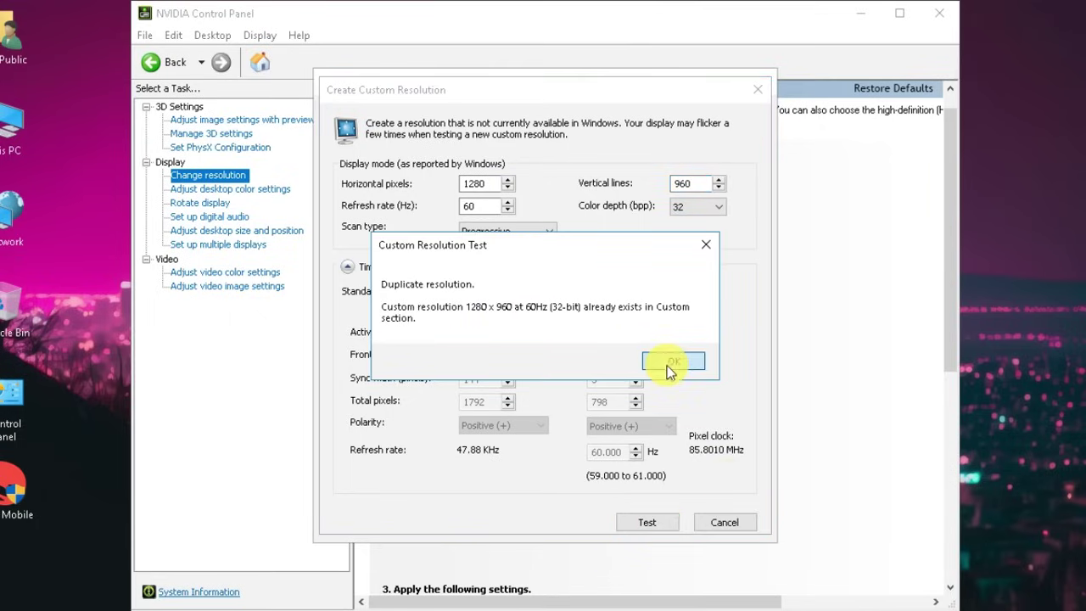
left_click(673, 363)
left_click(727, 520)
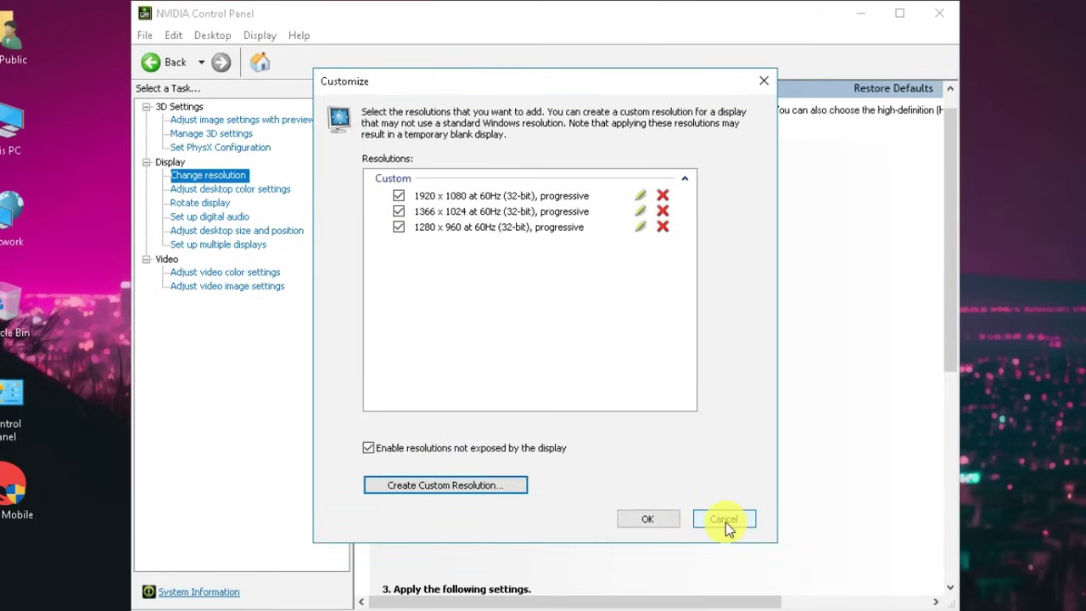
- Disable the 1920 x 1080 and 1366 x 1024 custom resolutions, keep 1280 x 960 enabled, and confirm the list
left_click(399, 211)
left_click(399, 196)
left_click(434, 227)
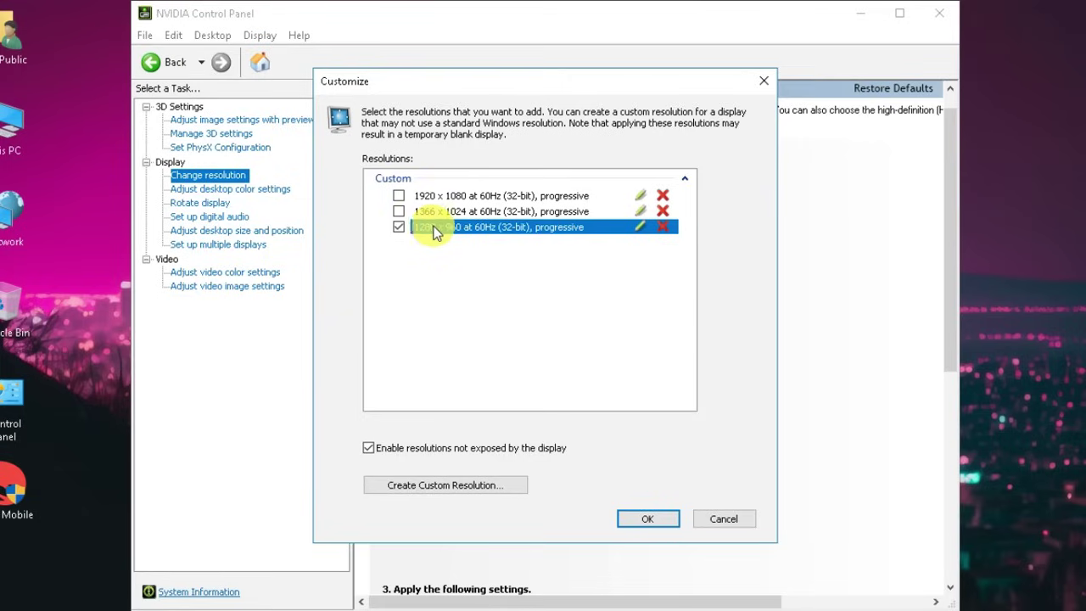
left_click(647, 520)
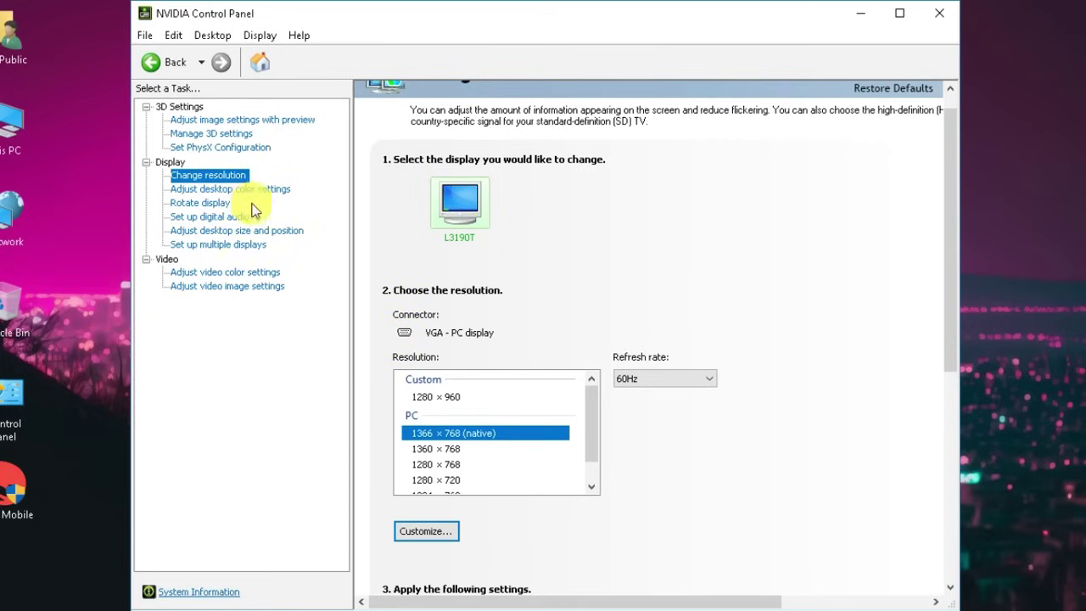
- Apply the Full-screen scaling mode under Adjust desktop size and position and minimize the NVIDIA window
left_click(218, 229)
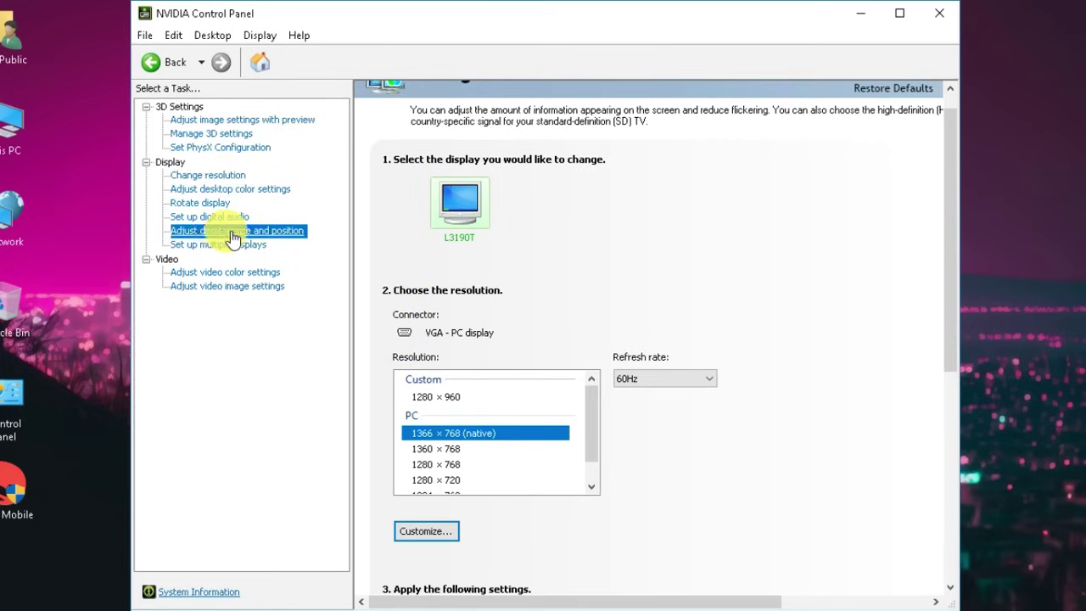
left_click(420, 396)
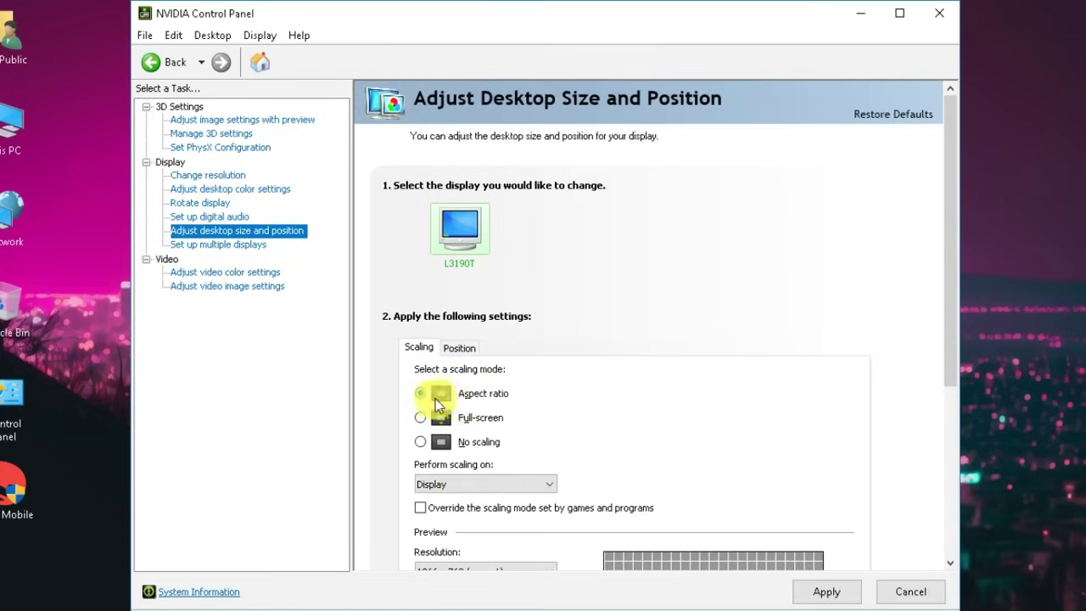
scroll(484, 381, "down", 1)
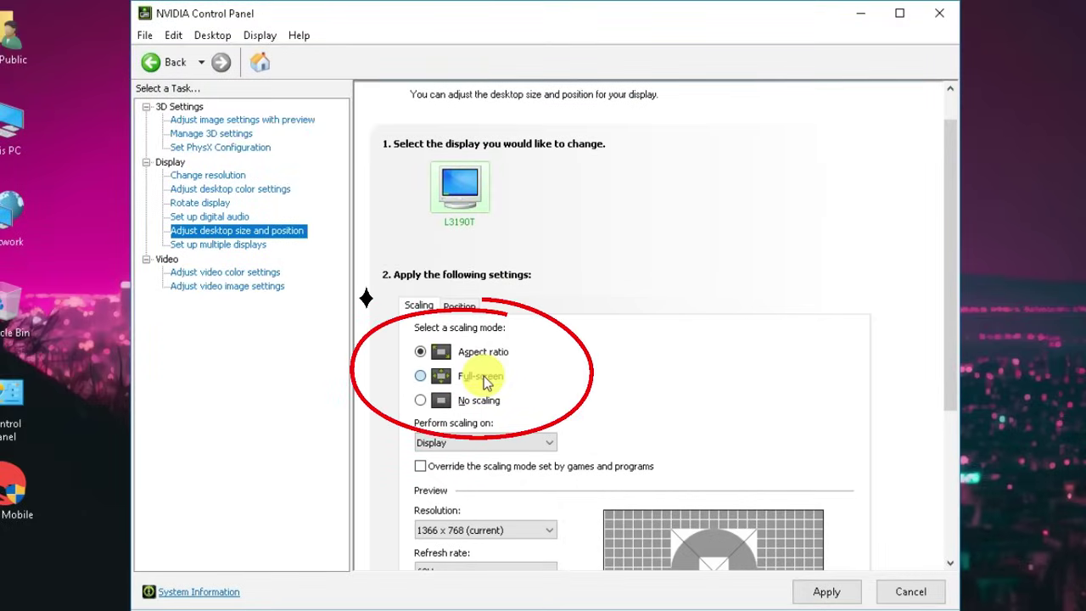
left_click(439, 378)
left_click(820, 590)
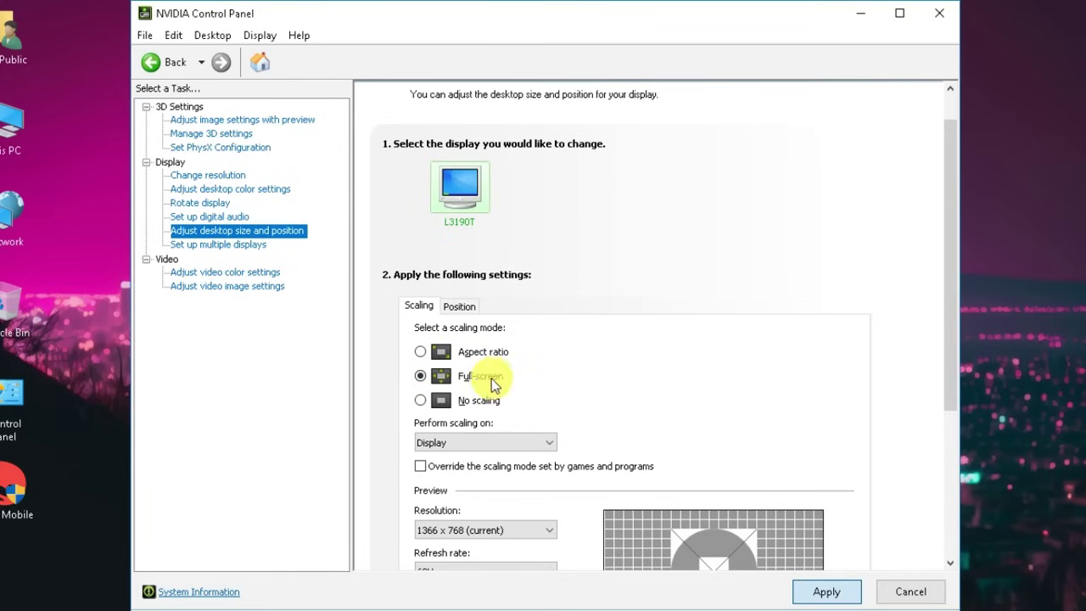
left_click(880, 14)
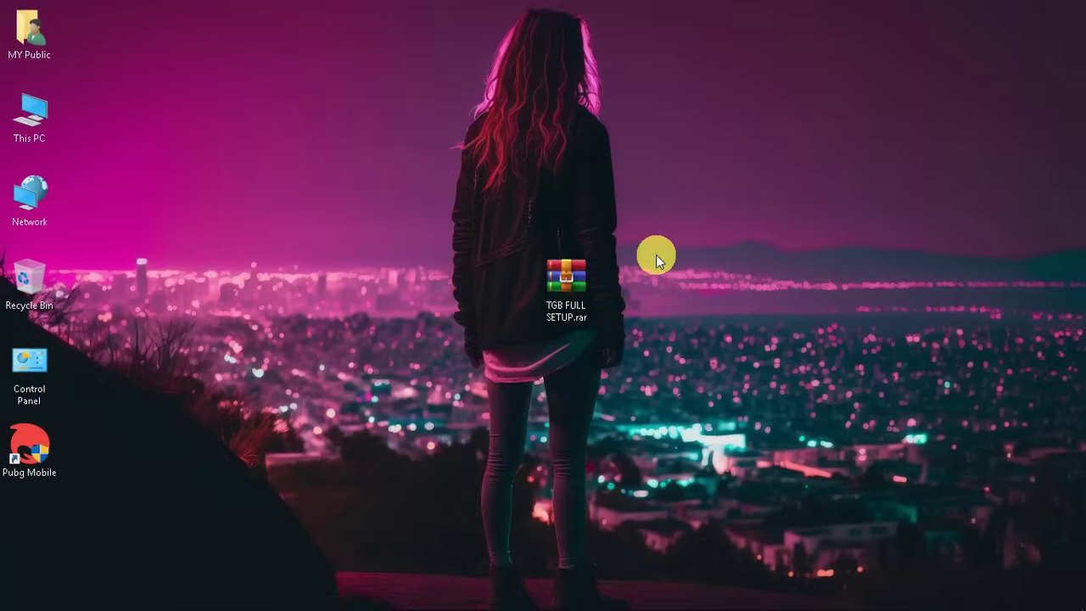
- Set the Windows display resolution to 1280 × 960, keep the changes, and minimize the settings window
right_click(619, 192)
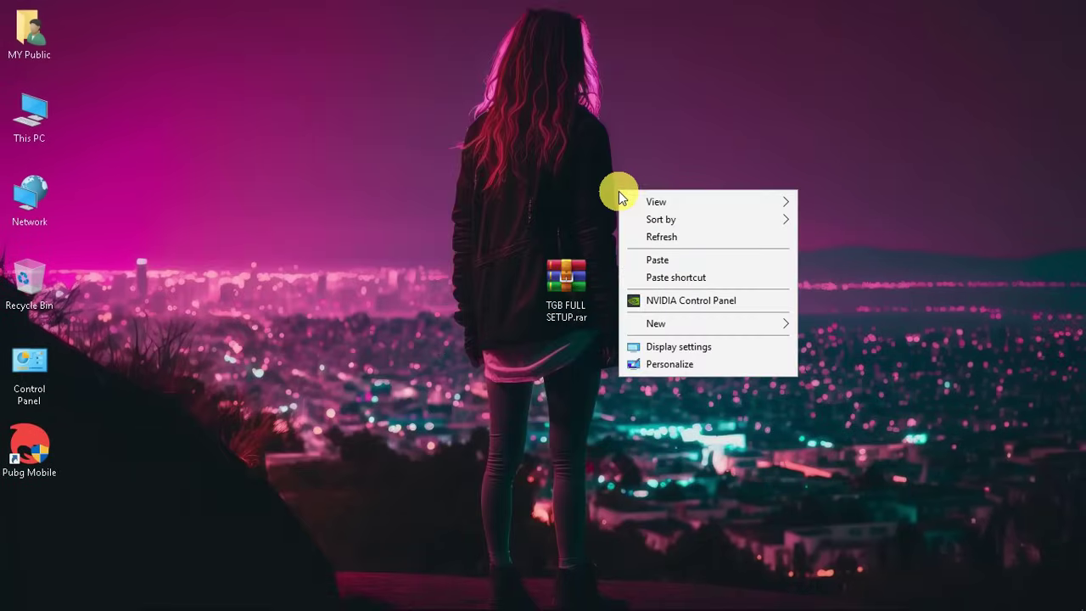
left_click(673, 347)
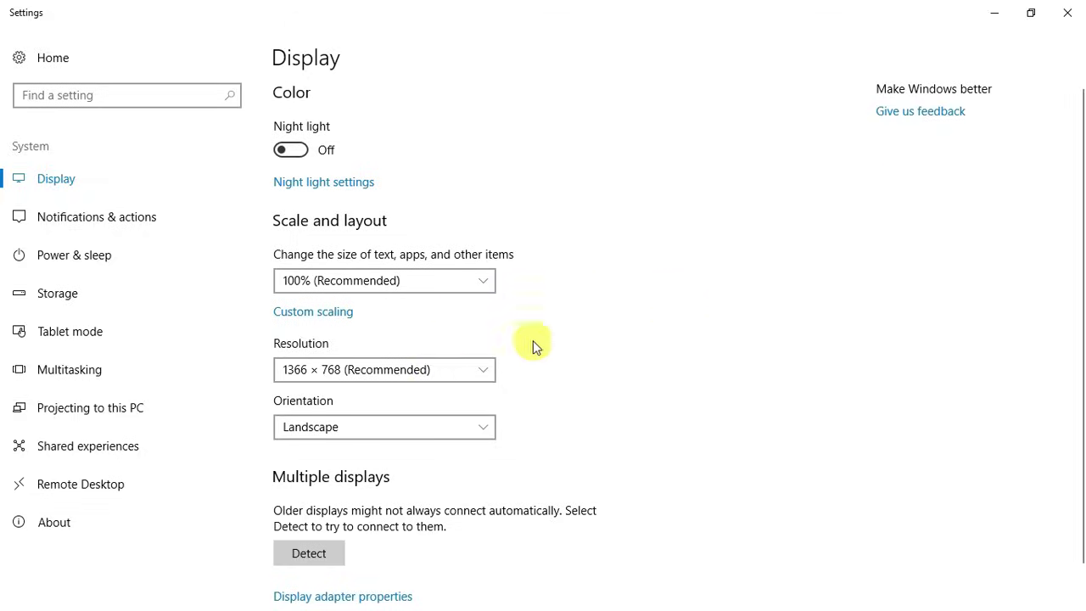
left_click(420, 372)
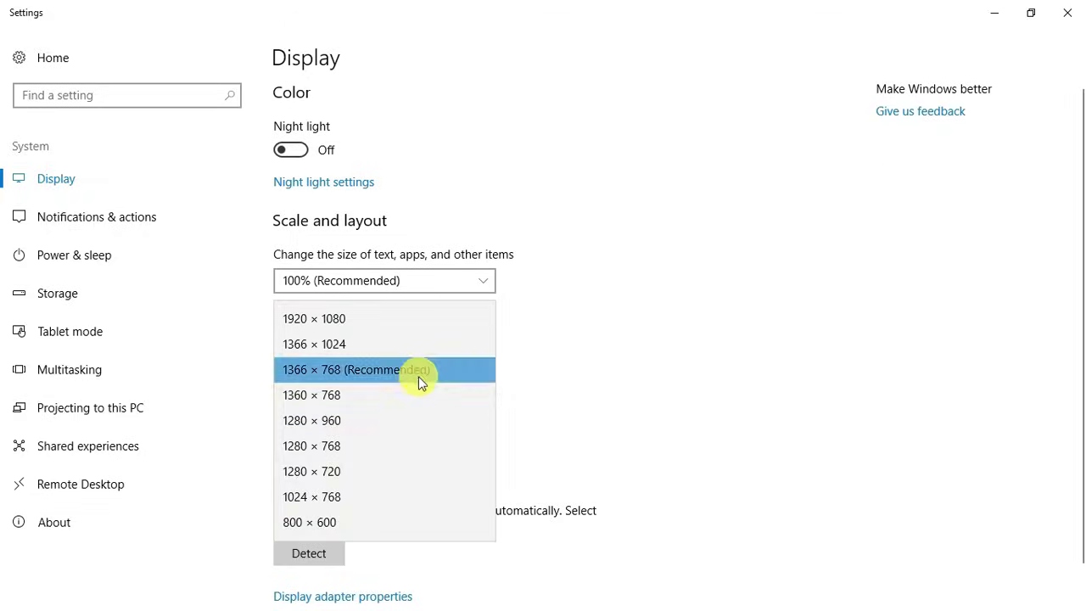
left_click(345, 423)
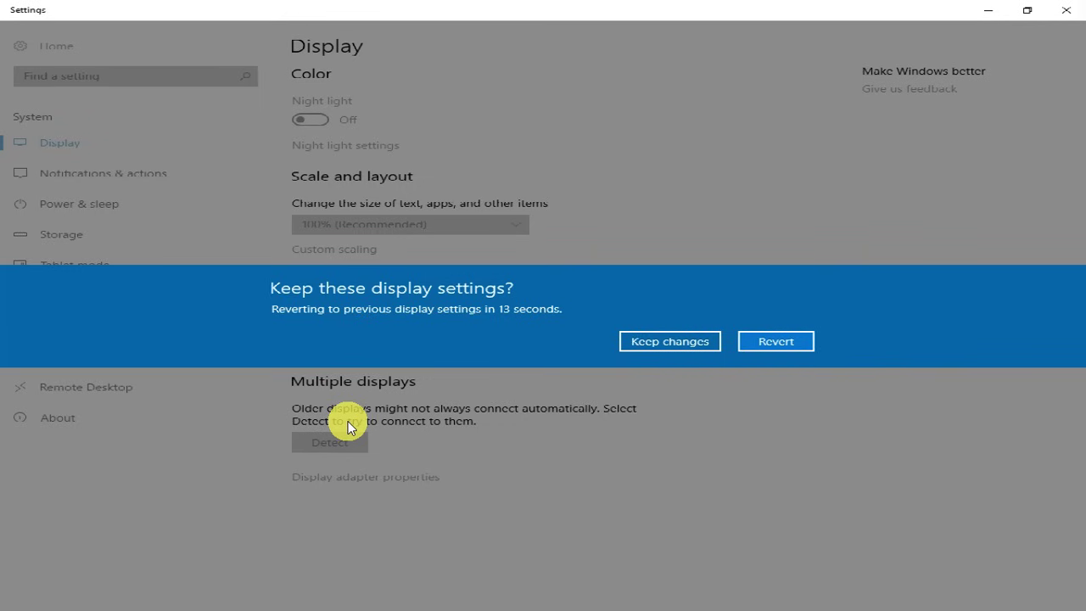
left_click(670, 342)
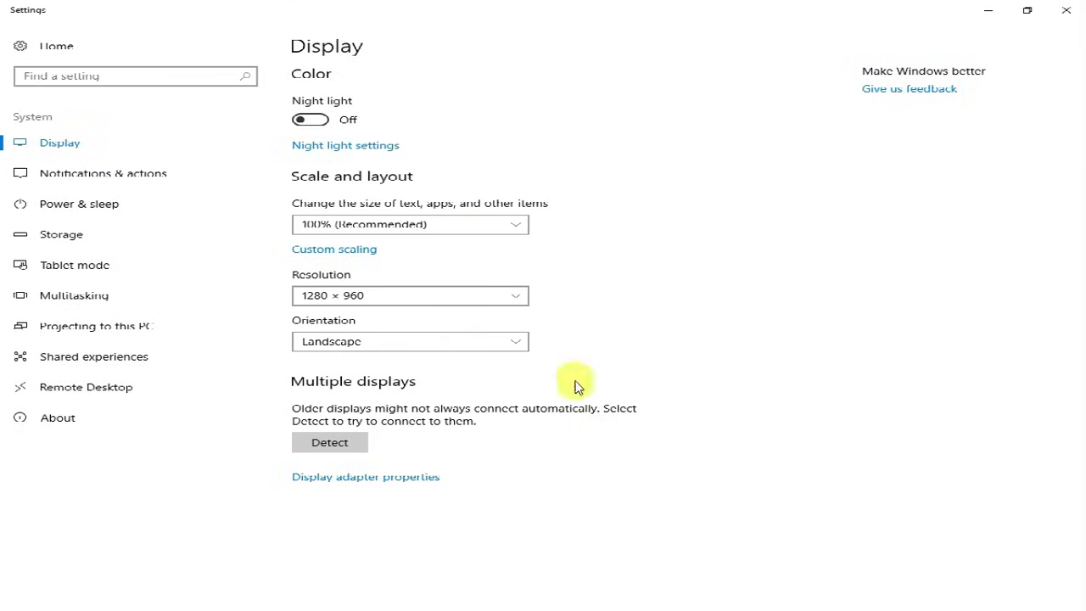
left_click(989, 9)
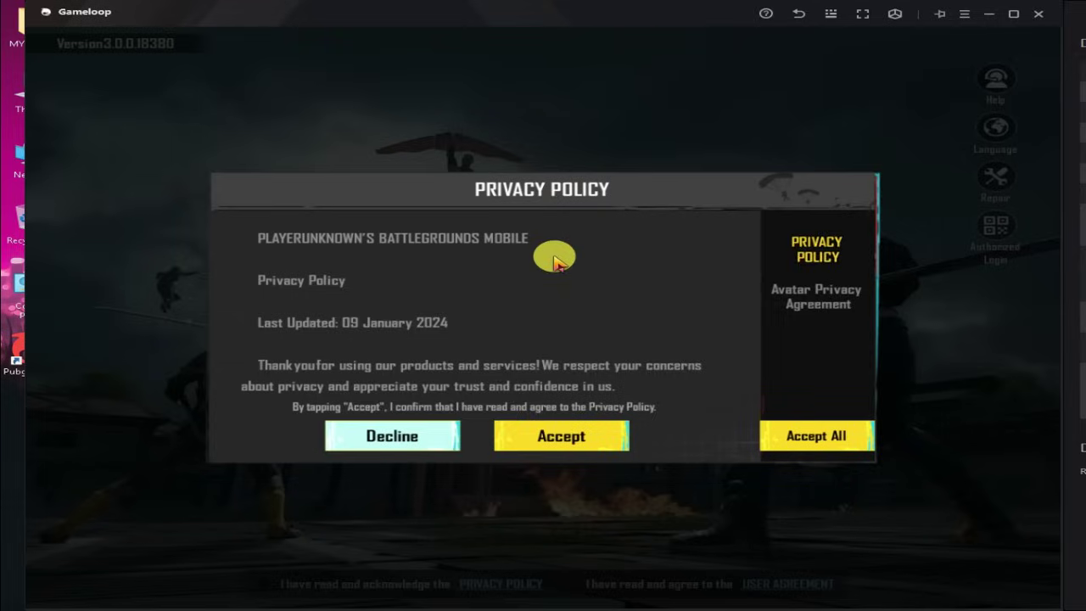
- Accept the Privacy Policy, the Avatar Privacy Agreement and the remaining agreements in PUBG MOBILE
left_click(551, 436)
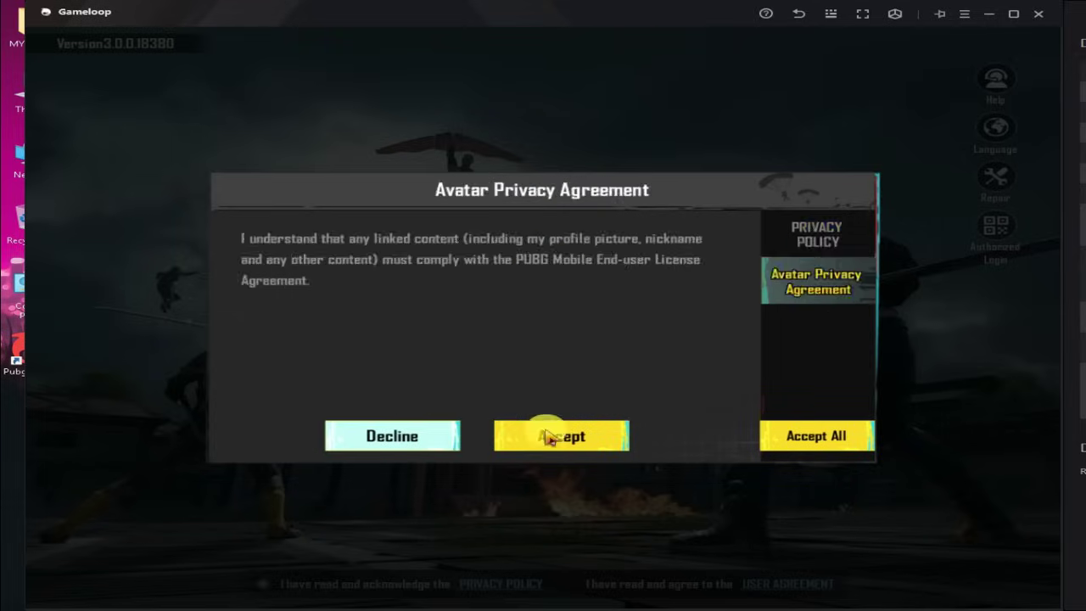
left_click(551, 436)
left_click(827, 440)
left_click(842, 196)
- Sign in to Facebook on its mobile site in the emulator's browser and log in to the game with Facebook
left_click(552, 434)
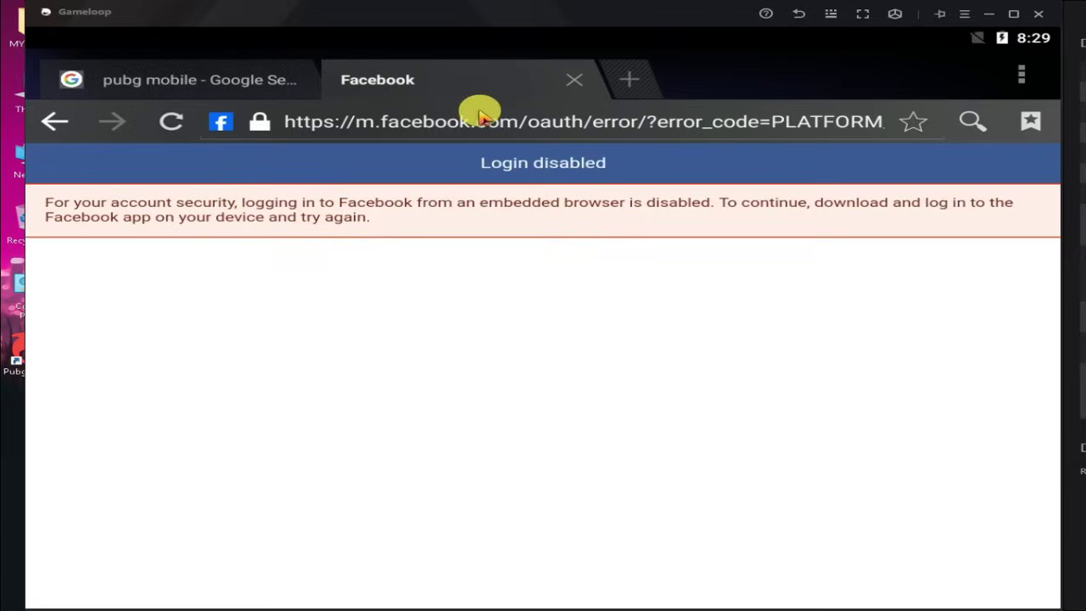
left_click(479, 115)
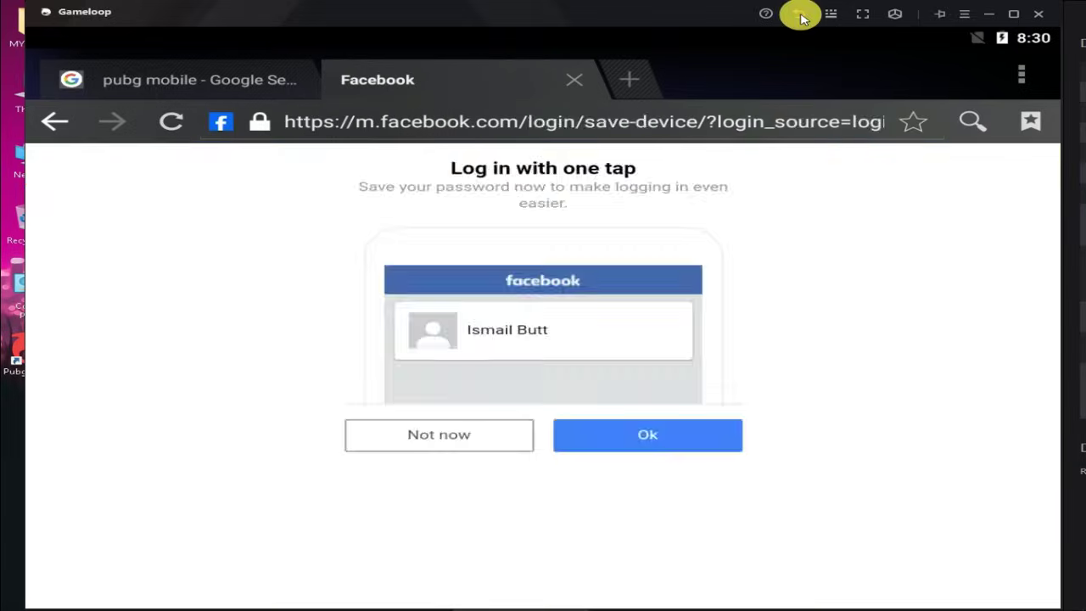
left_click(798, 13)
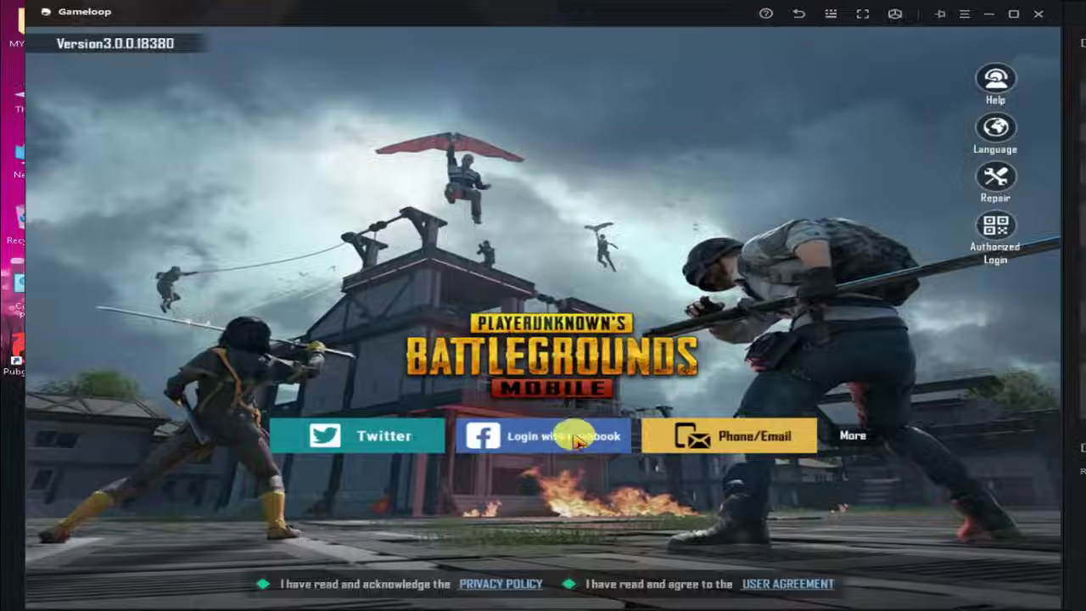
left_click(562, 437)
left_click(608, 436)
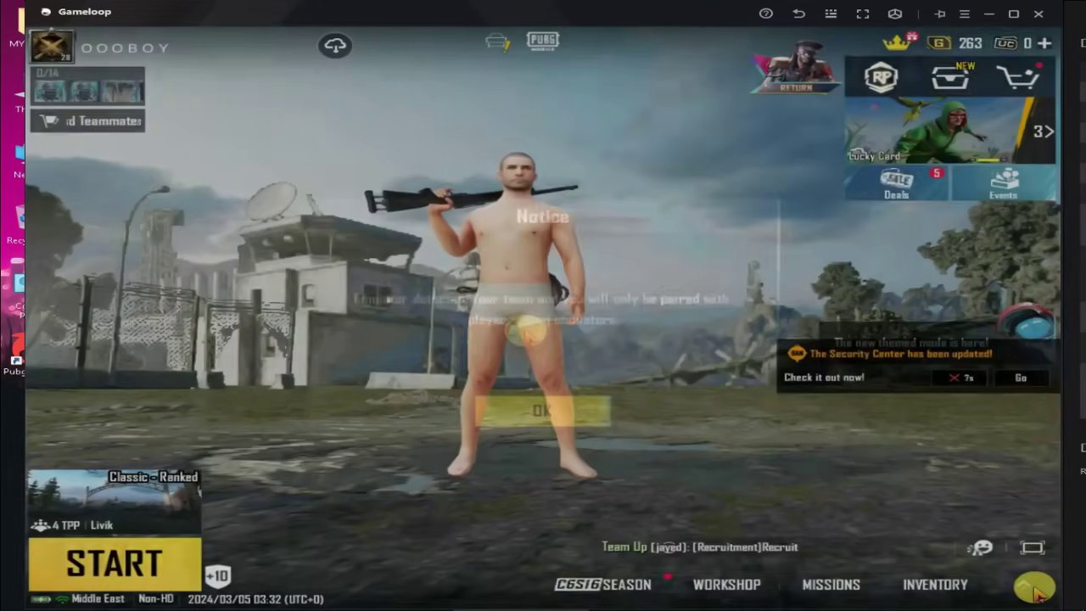
- In the game's Graphics & Audio settings, set the Combat frame rate to Extreme and the style to Colorful
left_click(1025, 584)
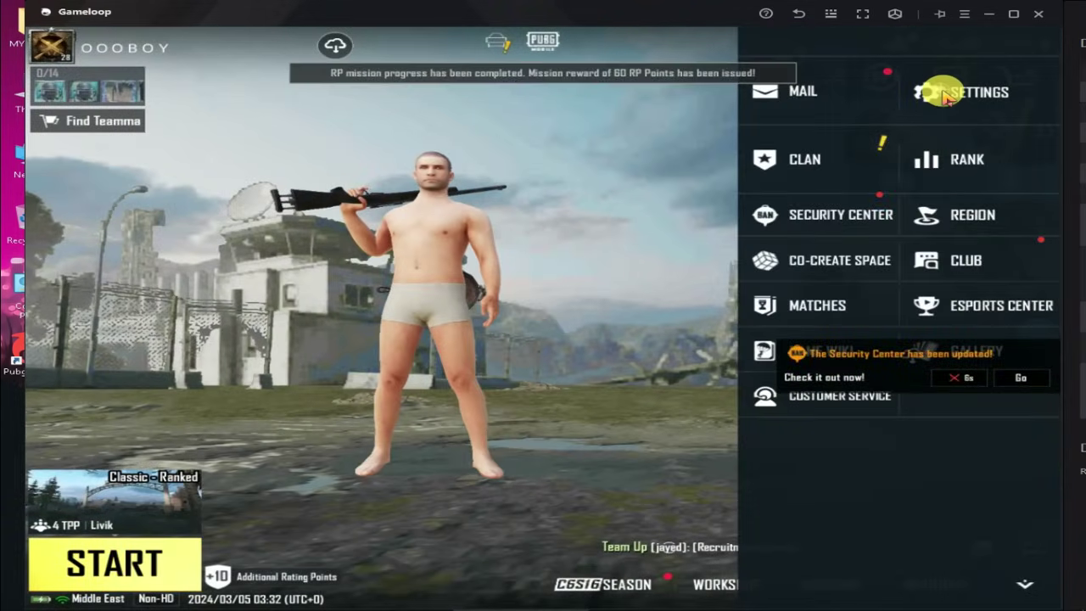
left_click(945, 93)
left_click(950, 185)
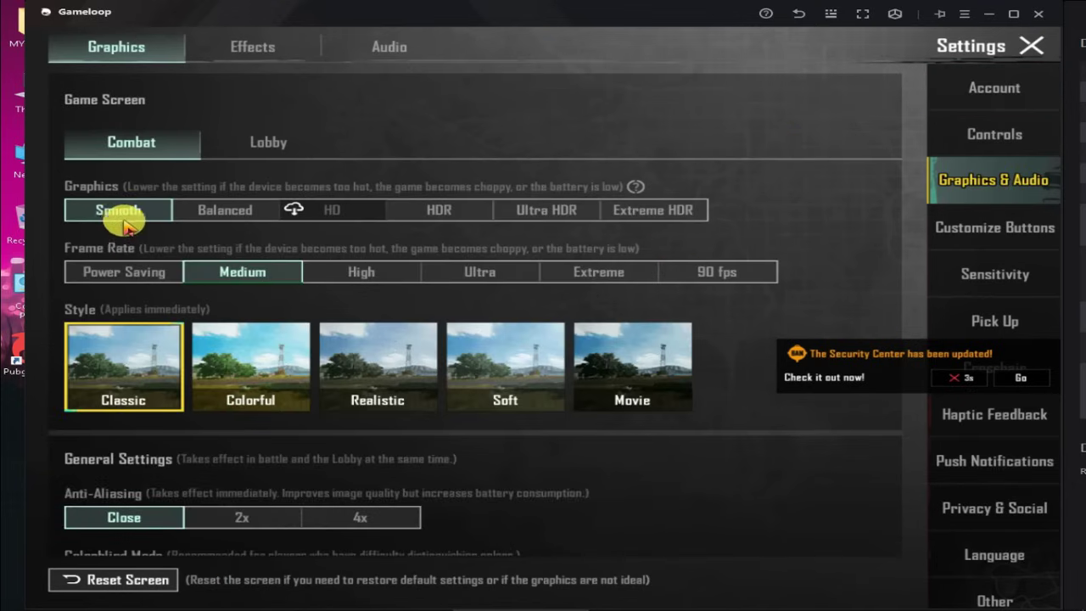
left_click(611, 274)
left_click(253, 395)
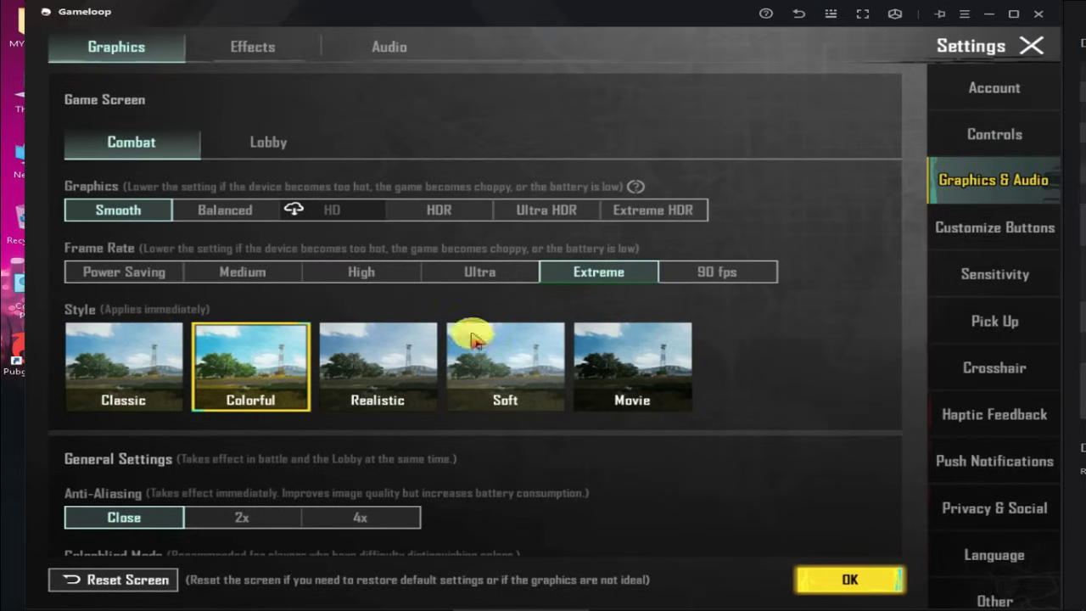
scroll(500, 176, "down", 5)
scroll(631, 552, "up", 5)
- Set the Lobby frame rate to 90 fps with the Colorful style, confirm the graphics settings, and return to the lobby
left_click(237, 144)
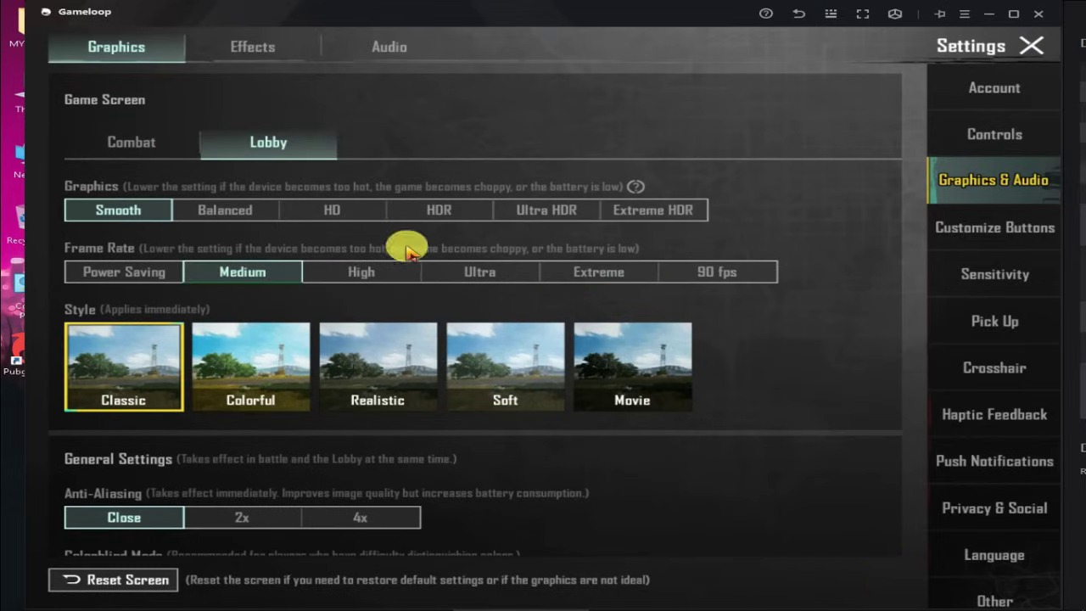
left_click(679, 277)
left_click(567, 409)
scroll(436, 459, "down", 4)
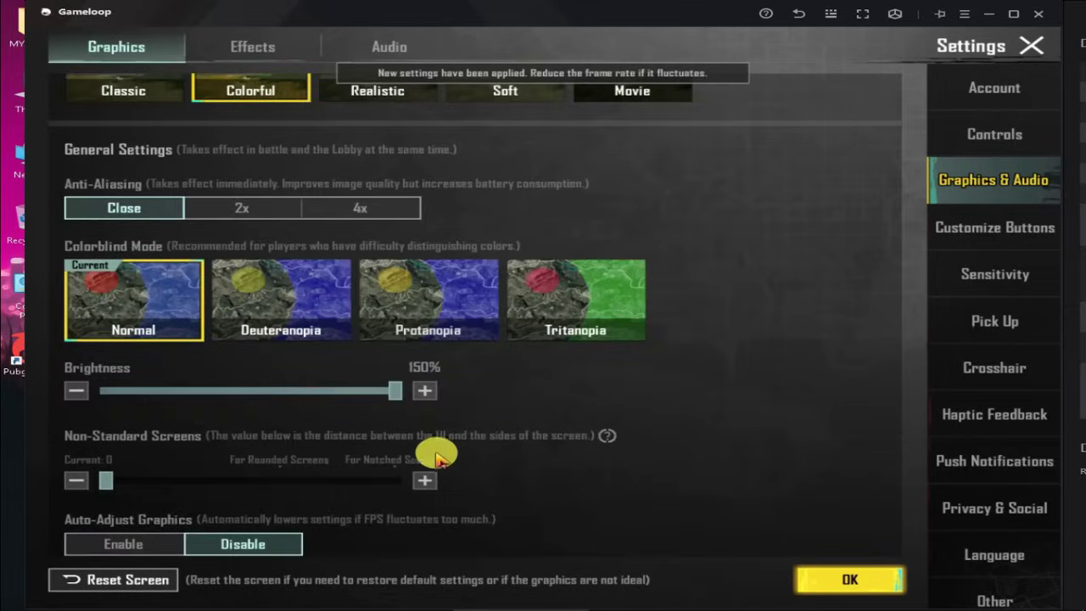
left_click(834, 581)
scroll(770, 475, "up", 5)
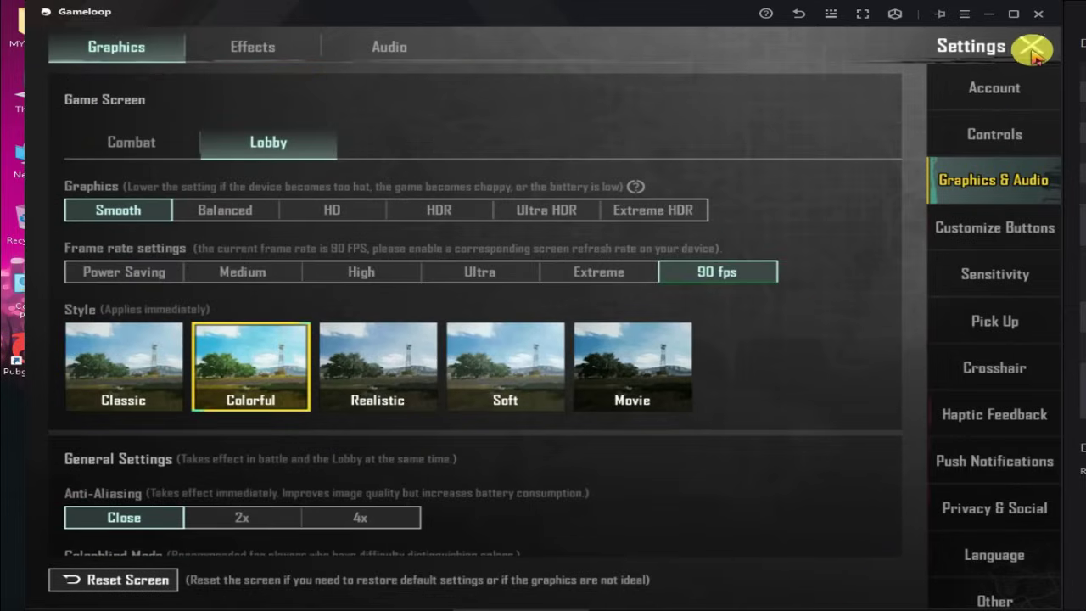
left_click(1033, 48)
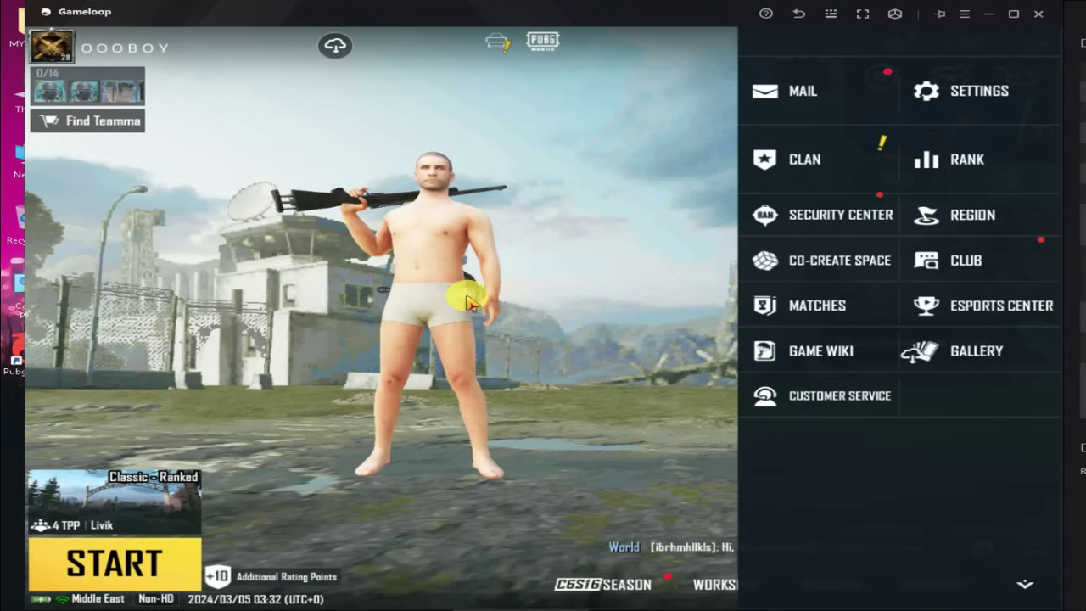
left_click(453, 230)
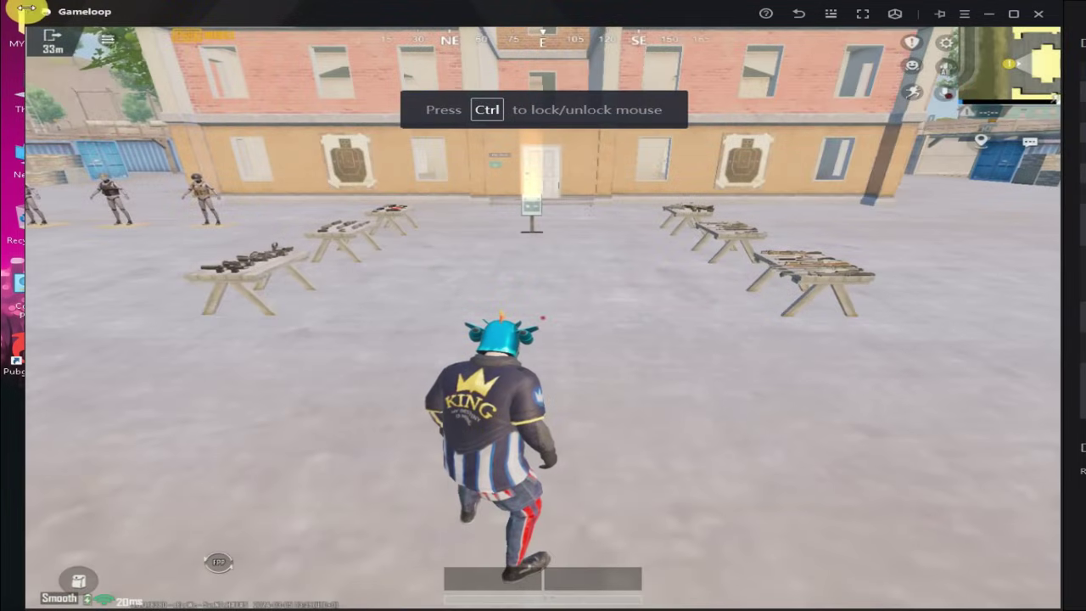
- Shrink the emulator window, set the key mapping mode to Smart 2K, and save the key mapping
double_click(25, 7)
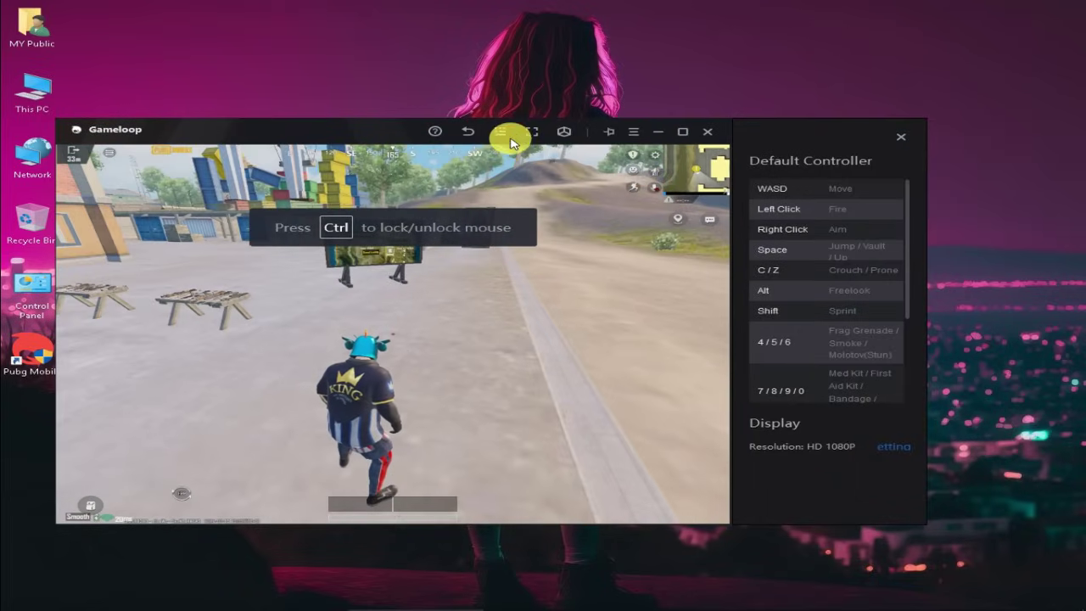
left_click(500, 134)
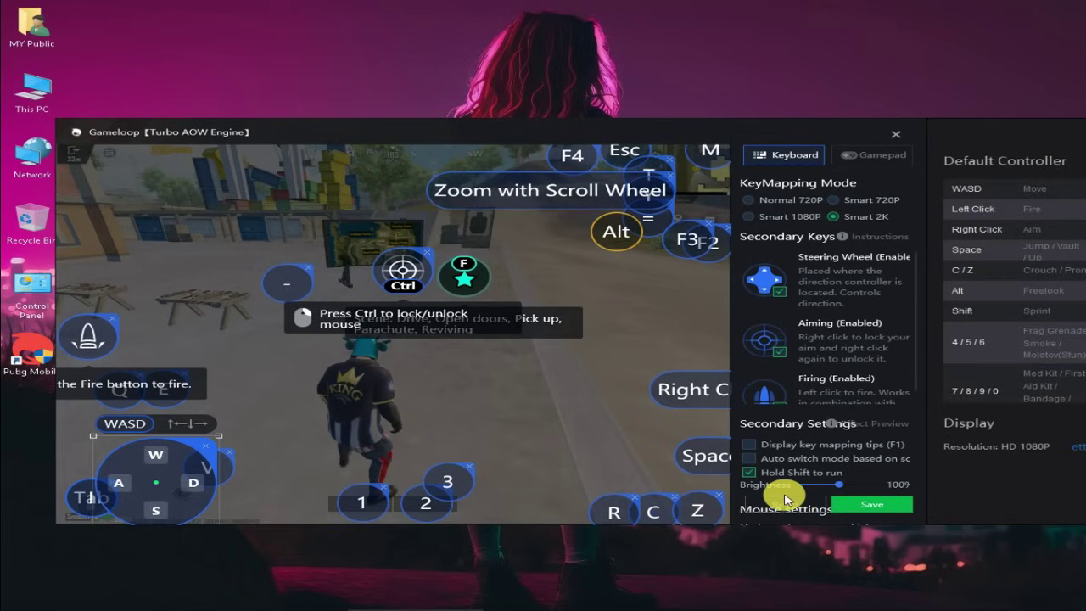
left_click(847, 219)
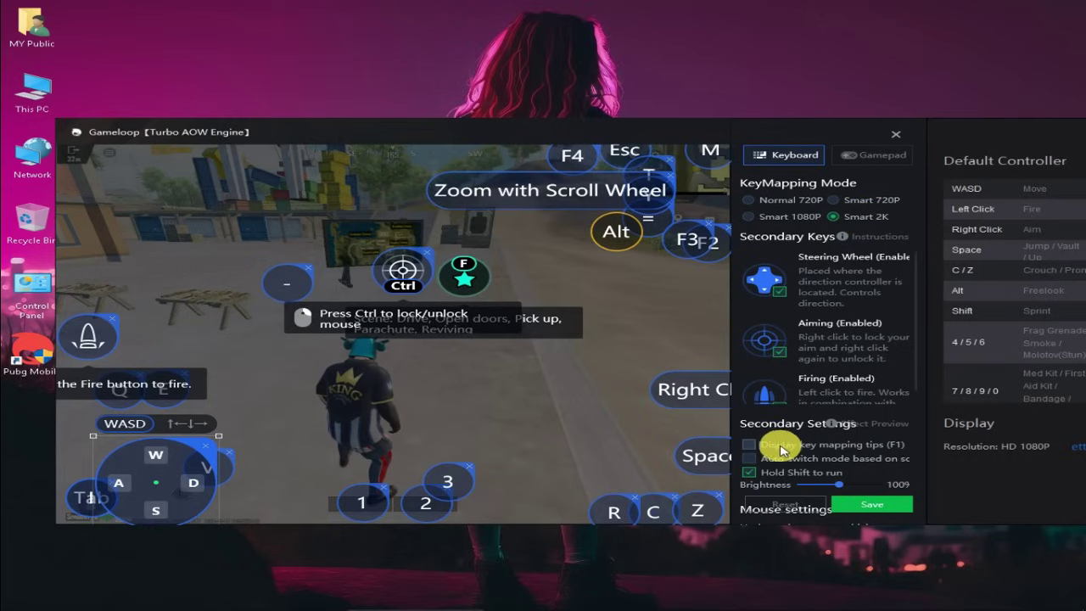
left_click(885, 508)
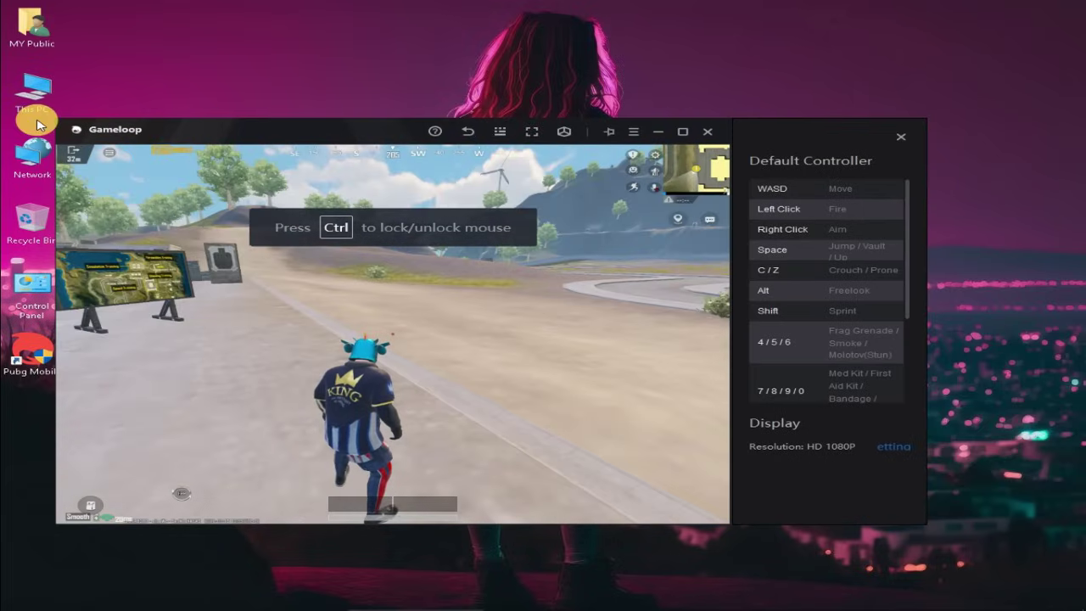
- Reposition the emulator window and test the prone and aim controls with a rifle in the training ground
left_click_drag(340, 126, 479, 92)
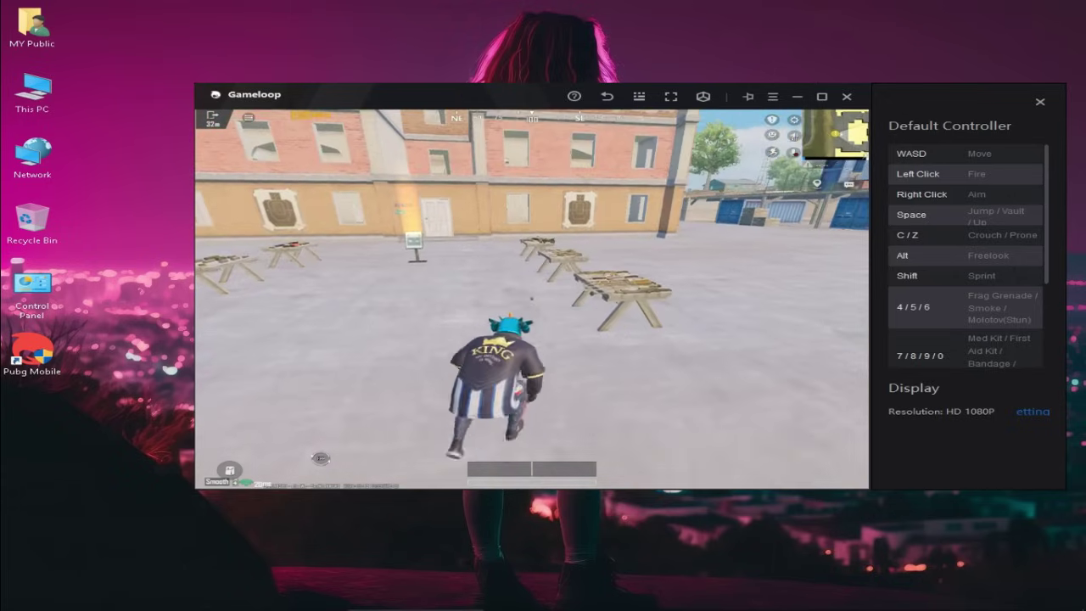
key("z")
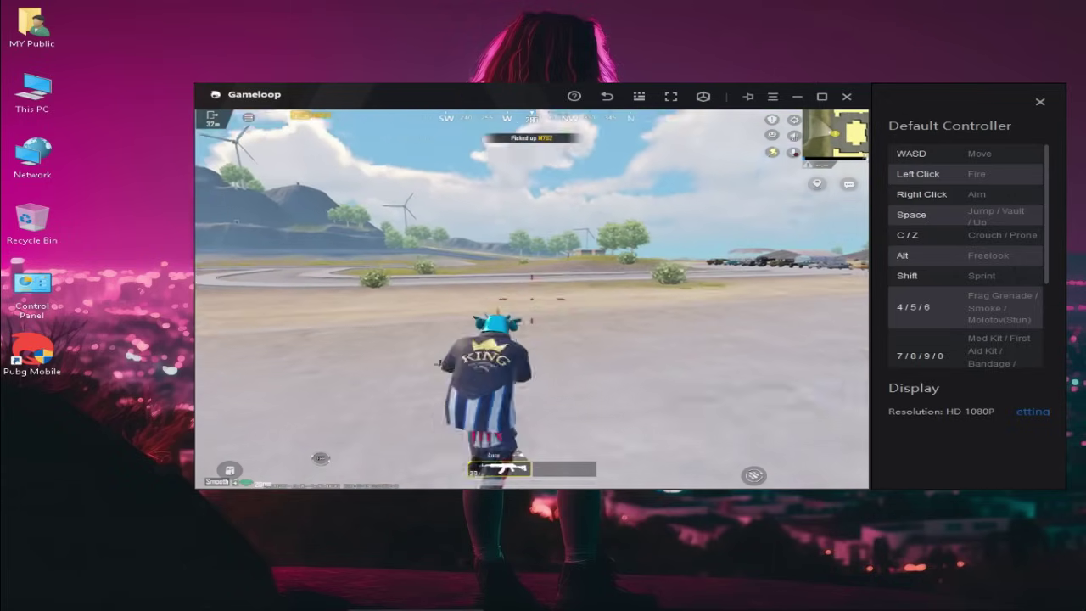
right_click(532, 293)
right_click(532, 293)
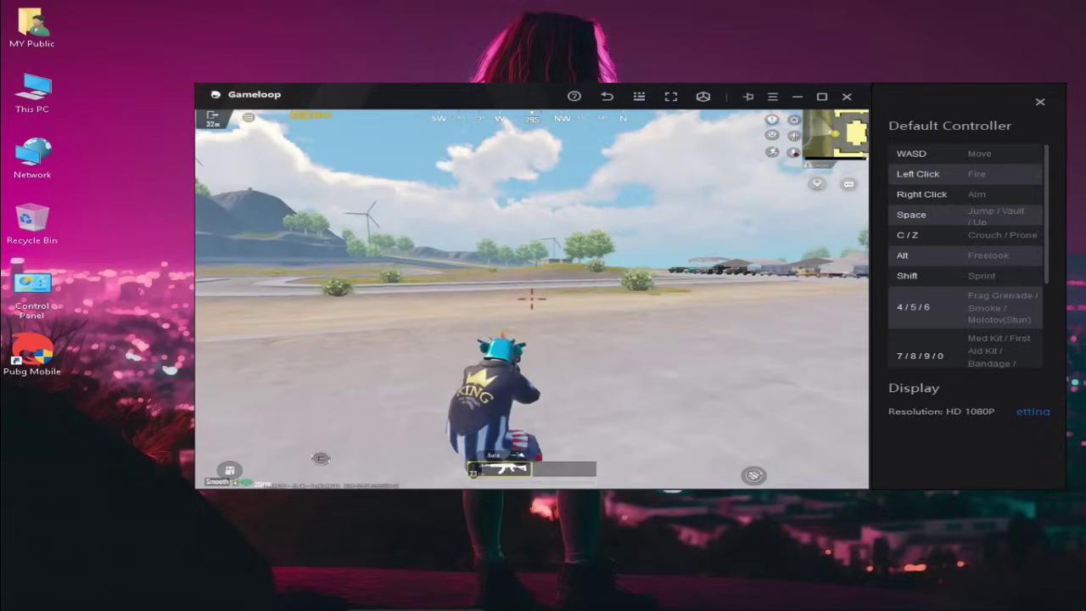
right_click(532, 293)
right_click(532, 293)
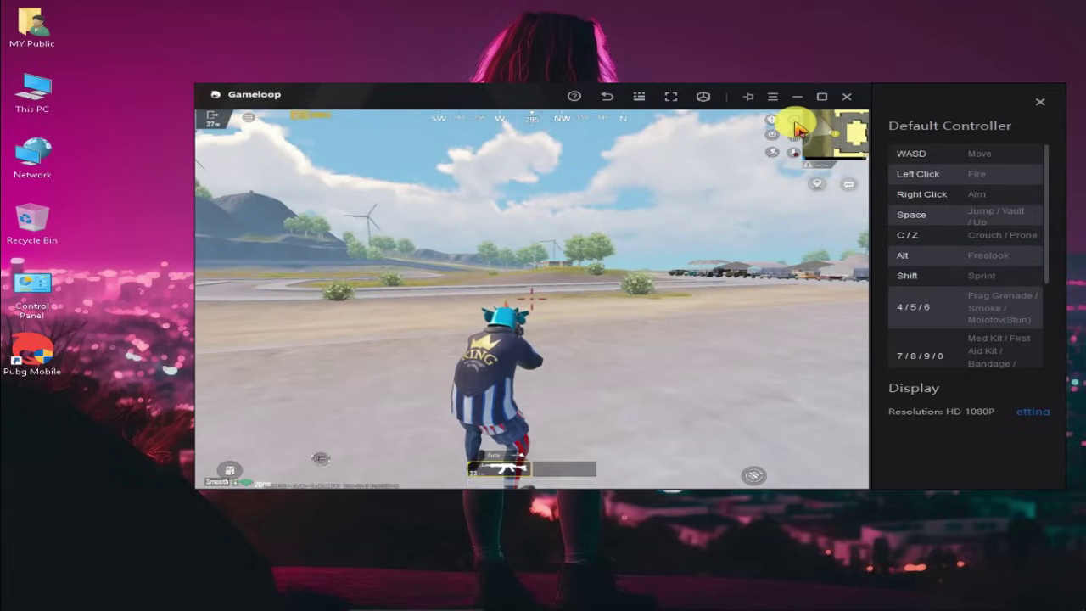
- Open the in-game settings and enlarge the emulator window from its corner
left_click(797, 128)
left_click_drag(195, 85, 77, 29)
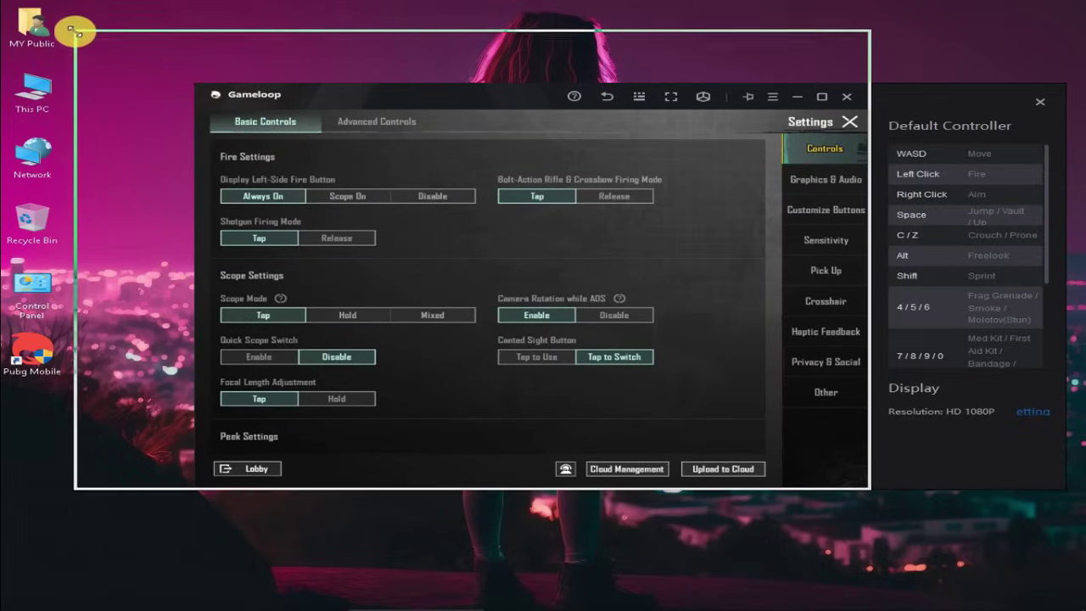